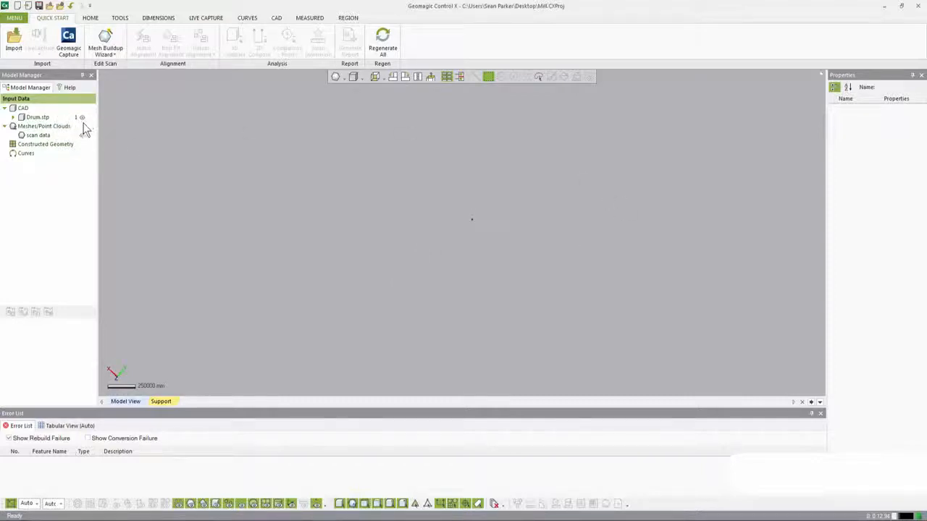
- Examine the properties of the Drum.stp CAD model and the scan data mesh among the input data
click(36, 117)
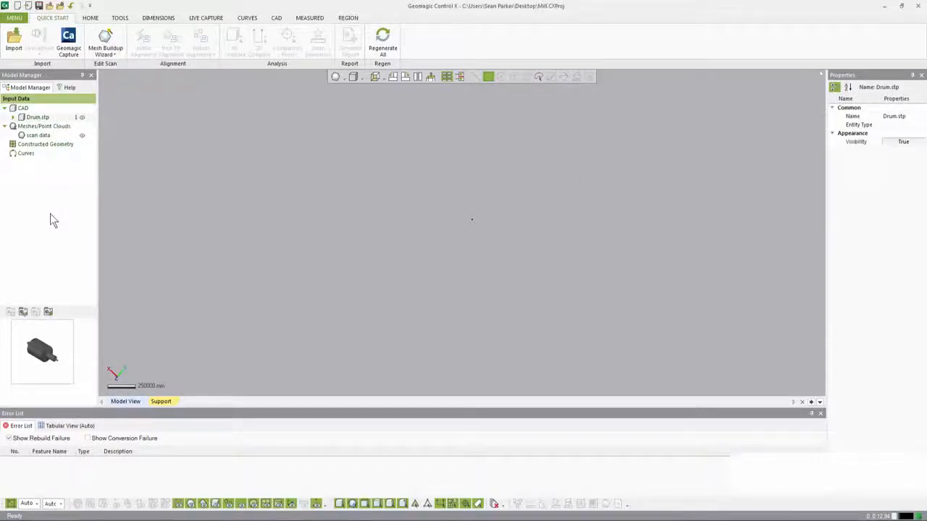
click(46, 136)
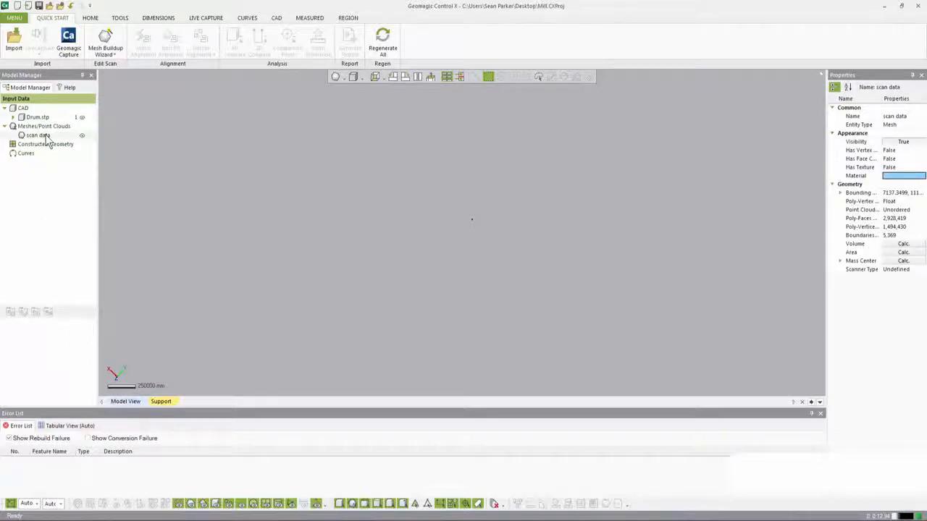
mouse_move(374, 213)
right_down()
mouse_move(426, 215)
mouse_move(384, 204)
right_up()
scroll(478, 236, up, 10)
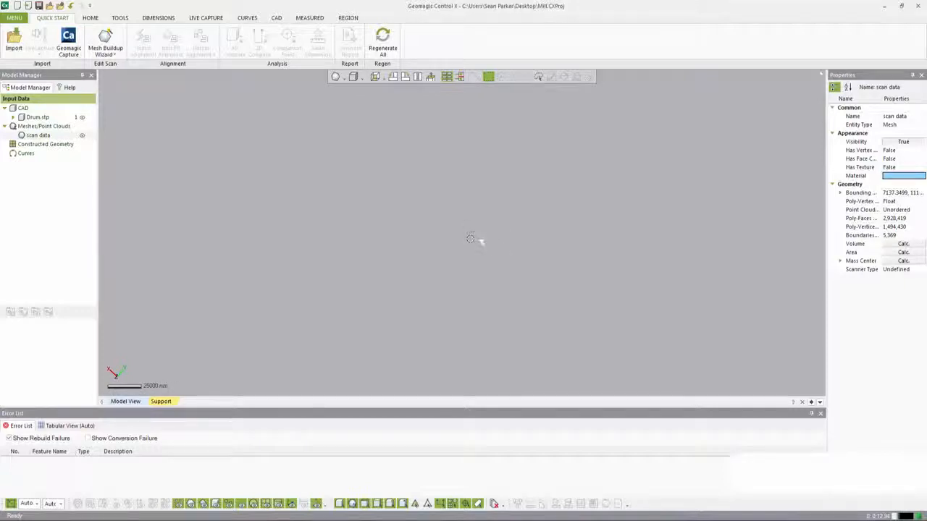
scroll(470, 238, down, 3)
right_drag(480, 242, 519, 245)
- Hide the scan data and fit the Drum.stp model to the view to inspect the CAD alone
click(82, 136)
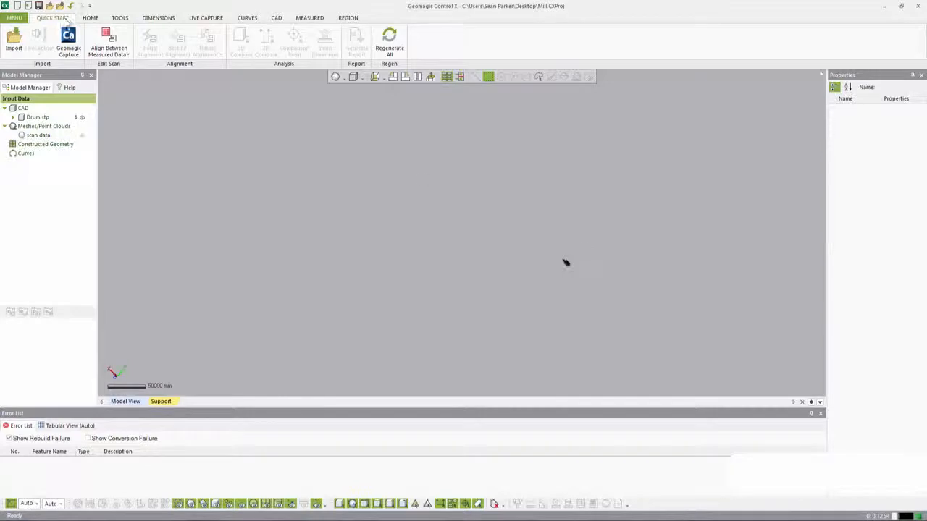
click(13, 18)
mouse_move(35, 87)
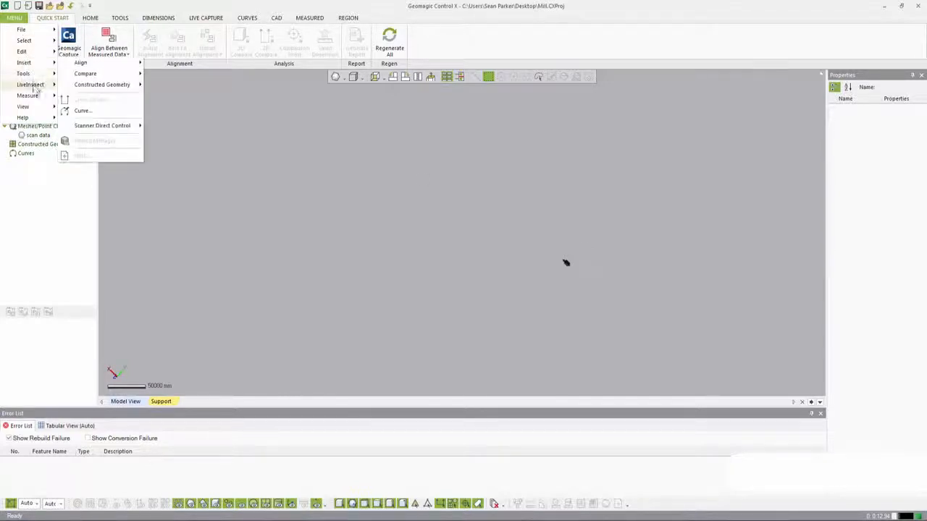
mouse_move(115, 118)
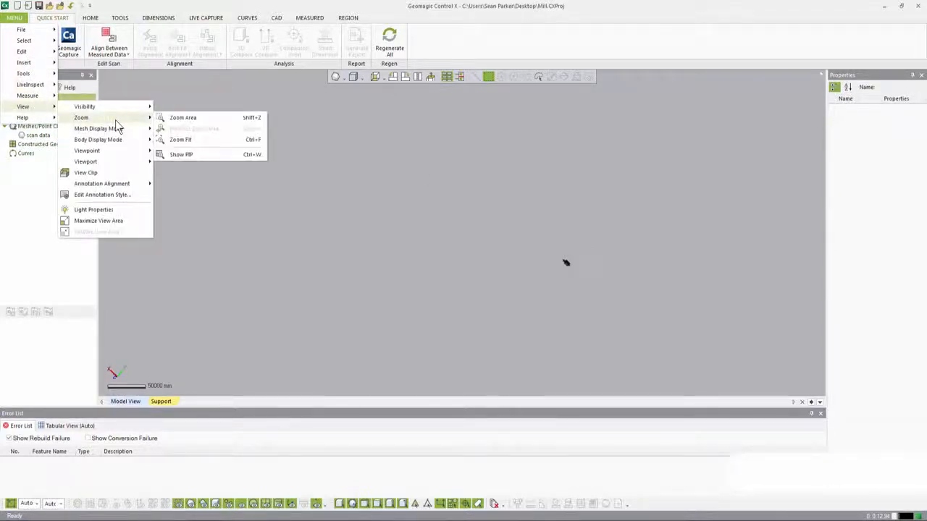
click(180, 139)
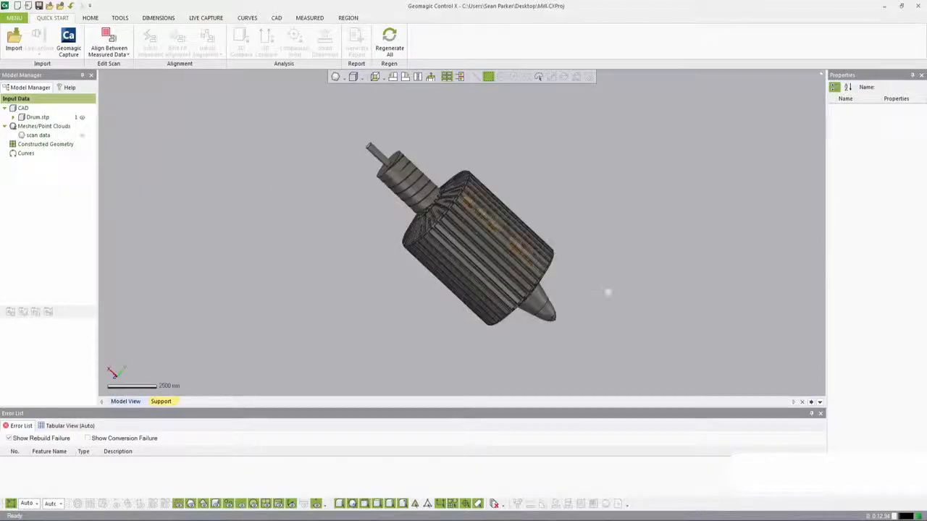
right_drag(608, 293, 239, 190)
scroll(445, 223, up, 3)
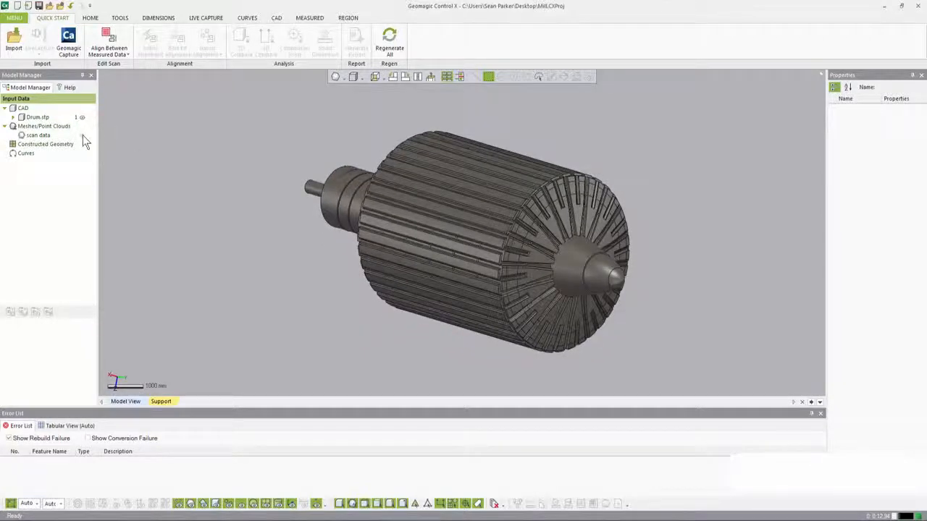
- Hide the Drum.stp model and show only the scan data mesh to inspect it from its scanned side
click(81, 117)
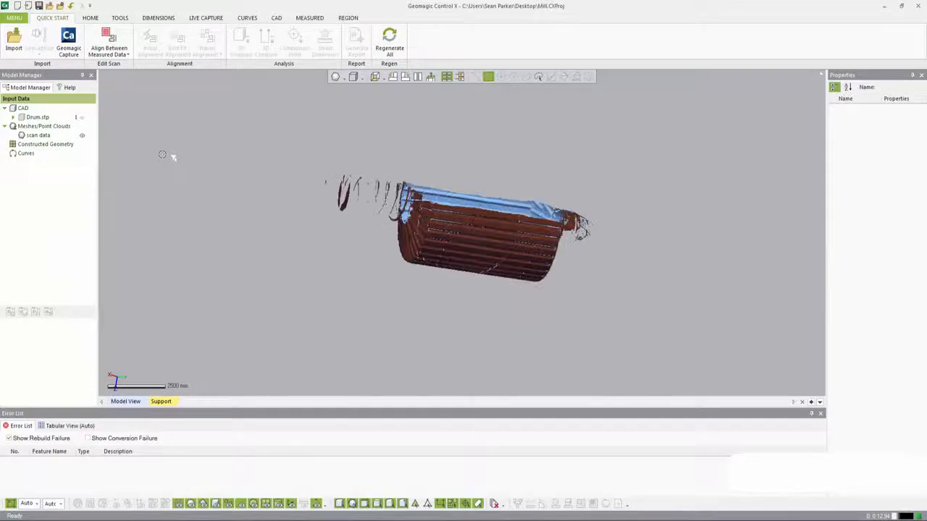
right_drag(516, 283, 479, 197)
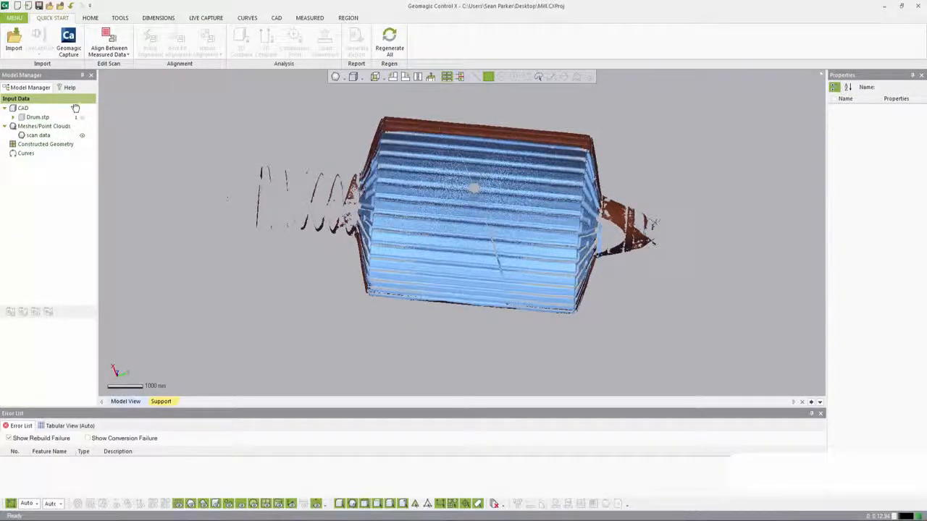
- Add a new result set named Result Data - 1 without copying from another result
right_click(33, 181)
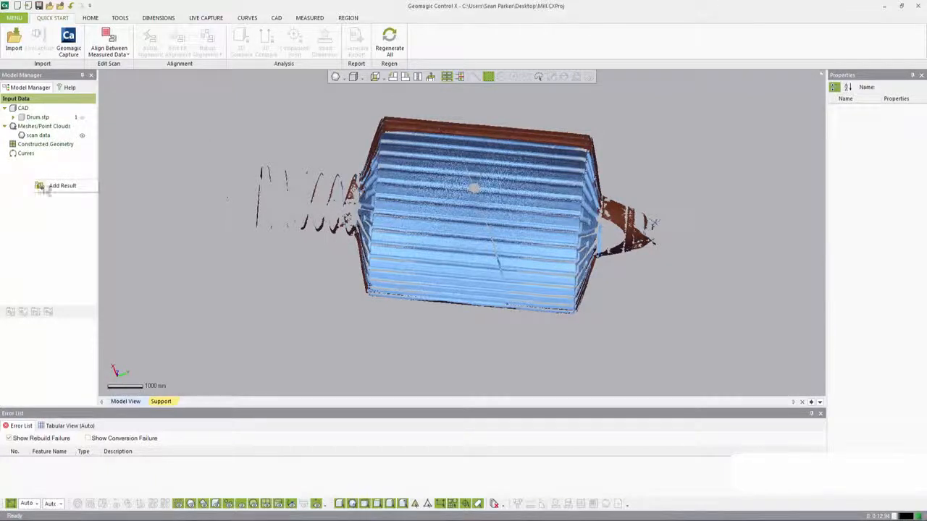
click(50, 187)
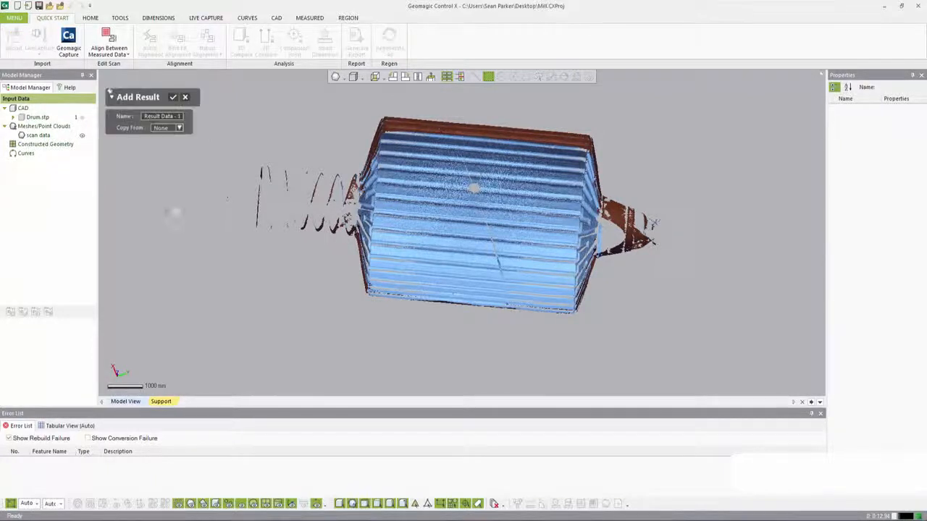
click(173, 99)
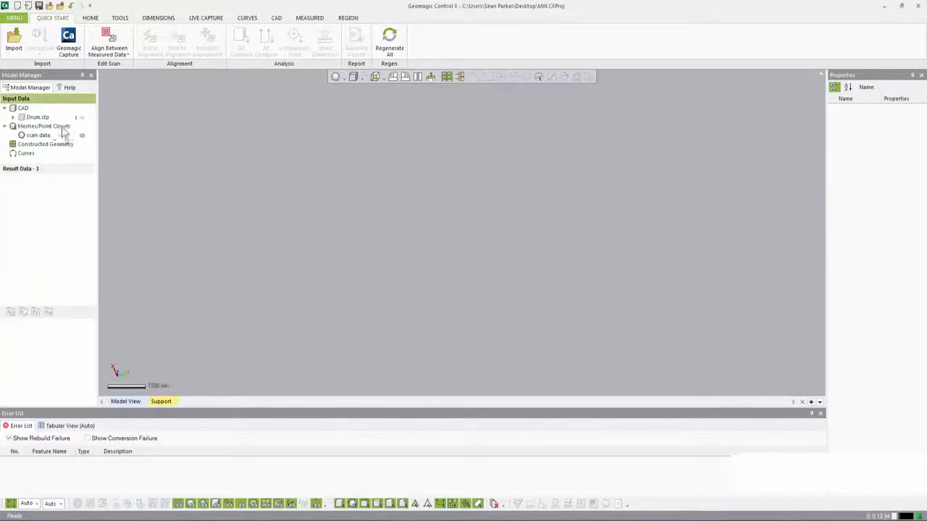
- Add both the Drum.stp CAD model and the scan data mesh to Result Data - 1
right_click(42, 117)
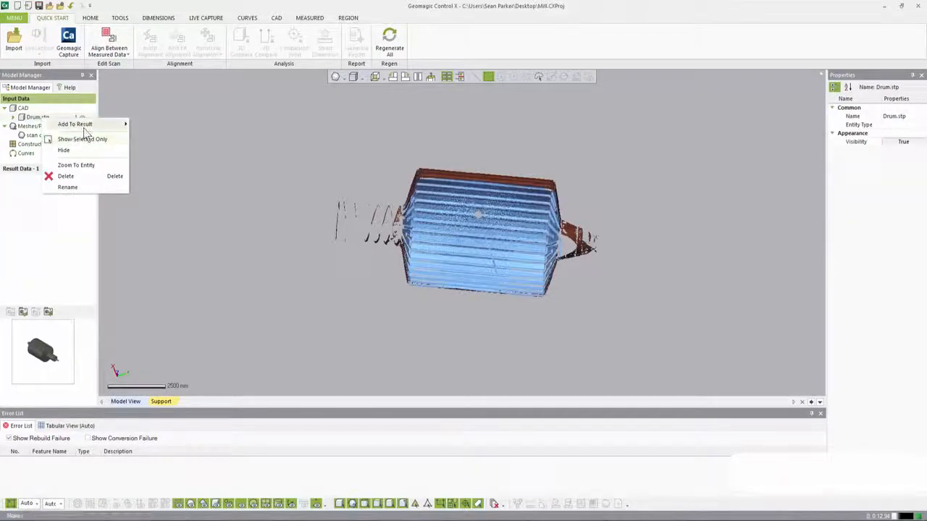
mouse_move(84, 124)
click(148, 125)
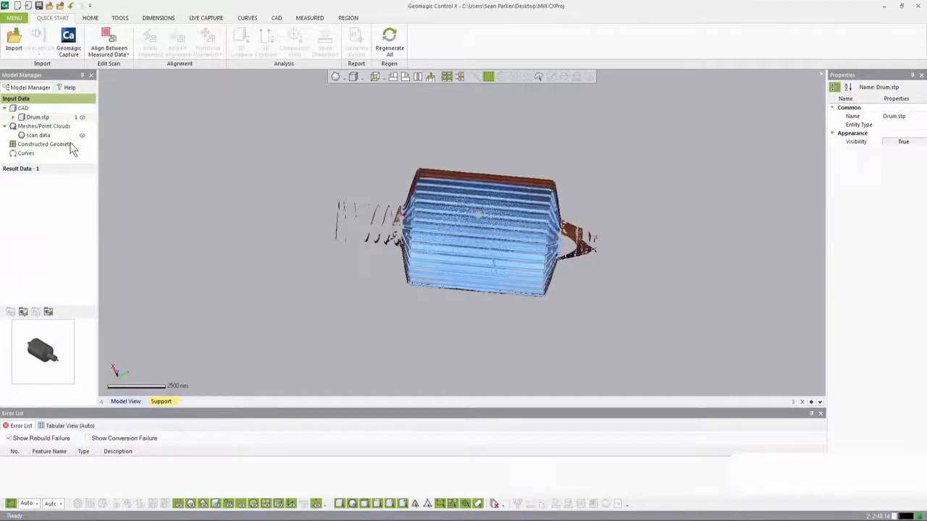
right_click(42, 136)
mouse_move(87, 140)
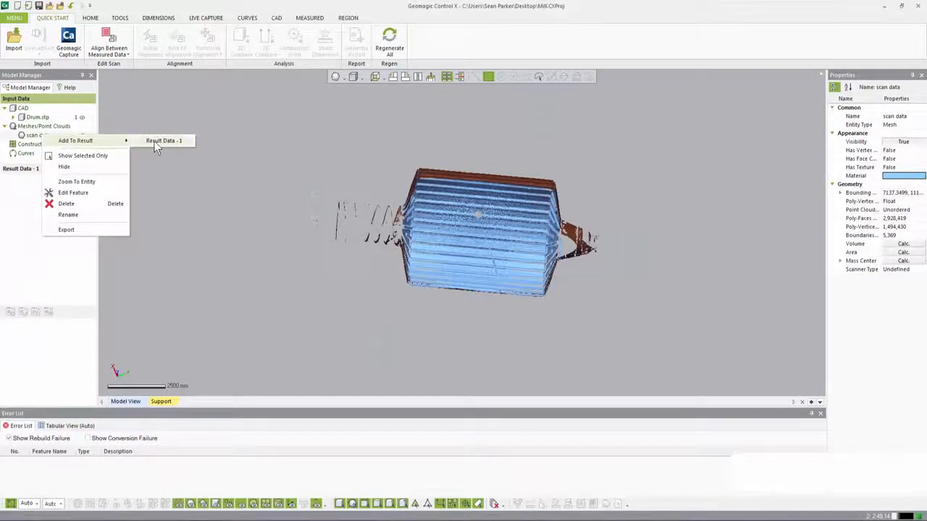
click(161, 141)
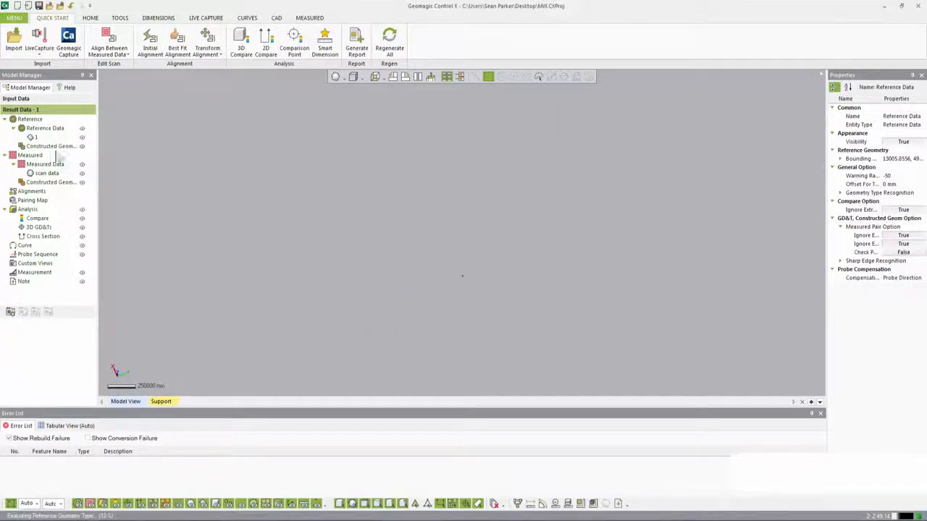
- Hide the measured data in Result Data - 1 and show the reference drum body fitted to the view
click(34, 137)
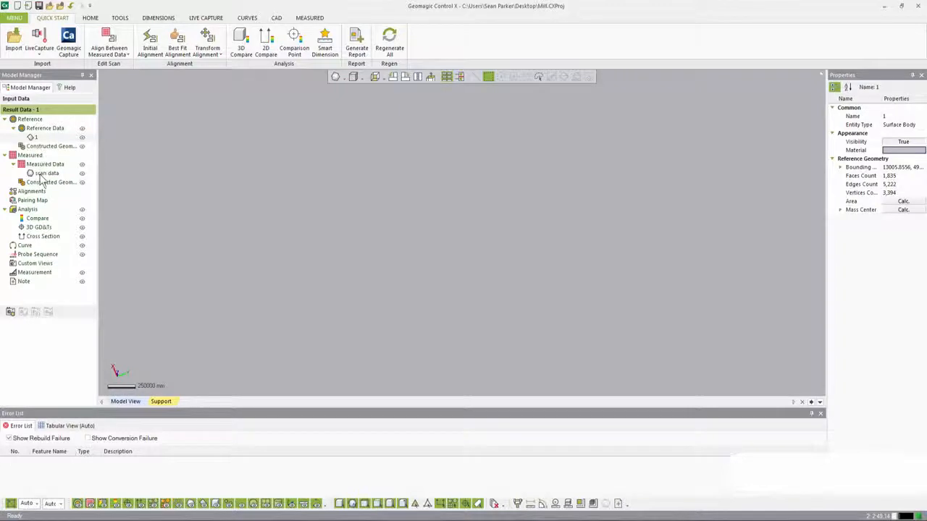
click(245, 220)
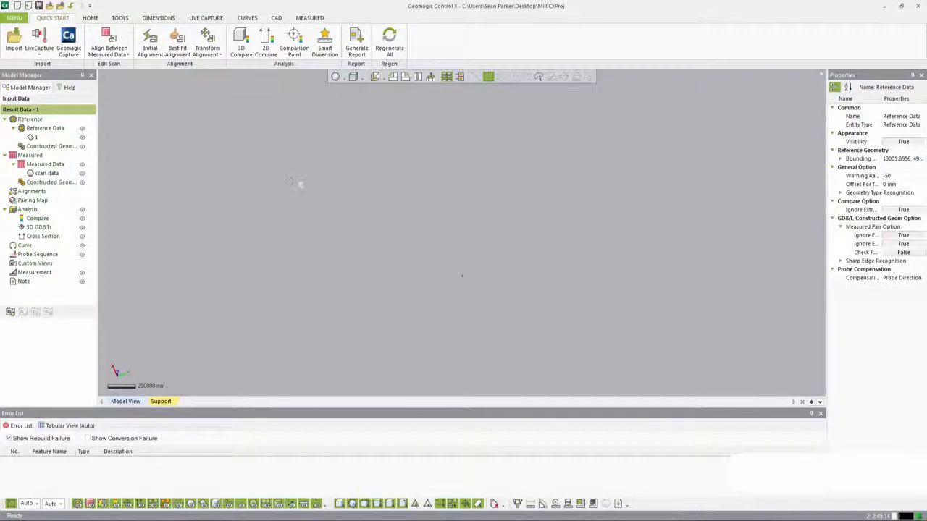
click(82, 164)
click(32, 137)
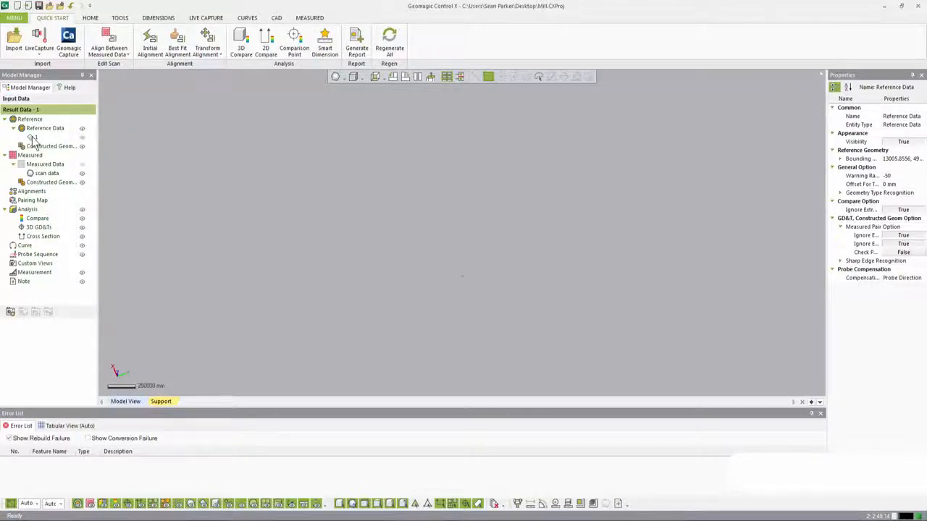
click(32, 139)
key(ctrl+f)
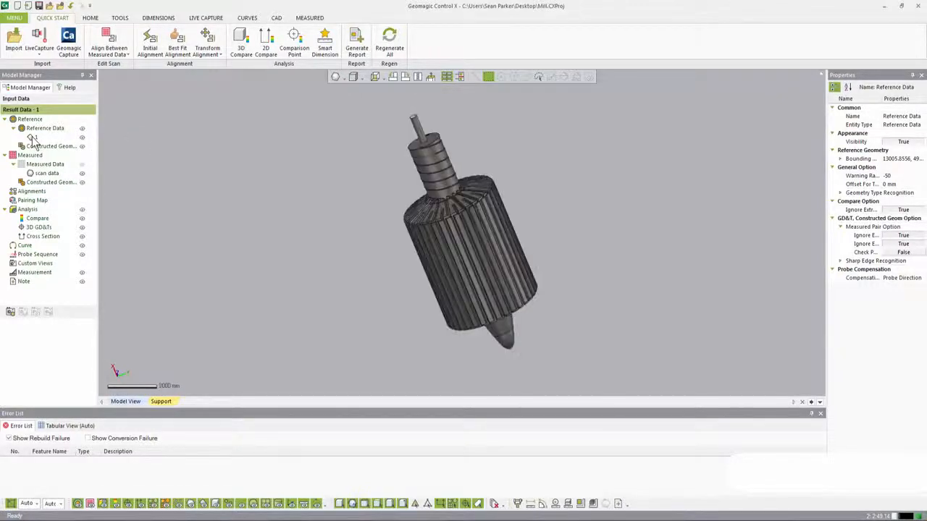
right_drag(446, 133, 297, 239)
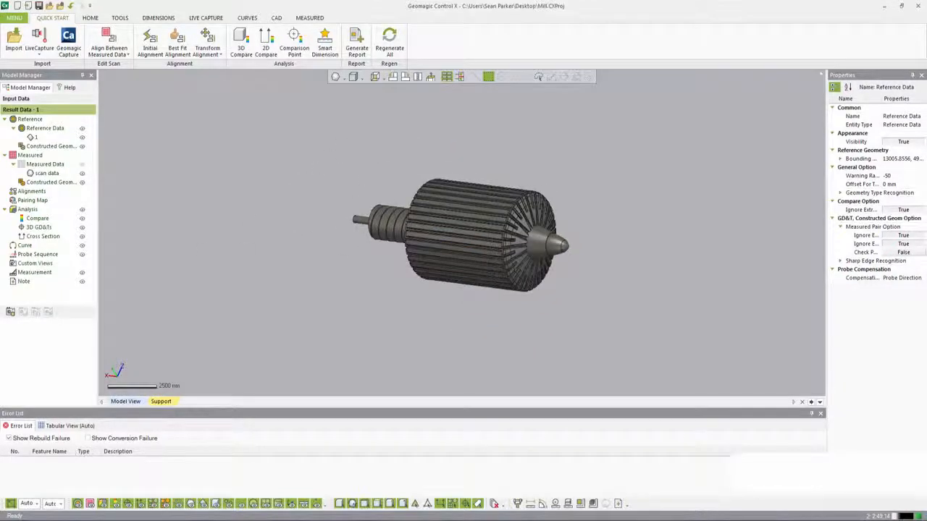
scroll(474, 255, up, 3)
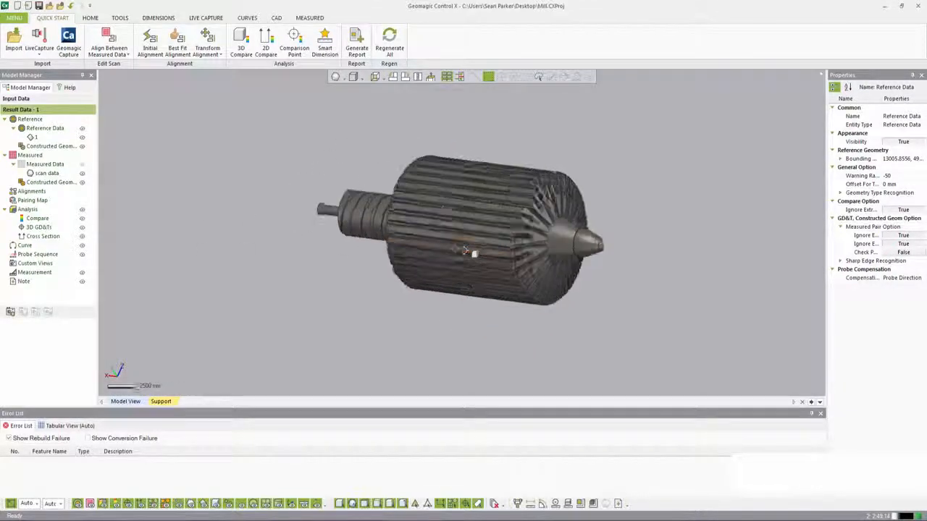
- Start a new constructed vector on the reference geometry using the Definition method
click(99, 19)
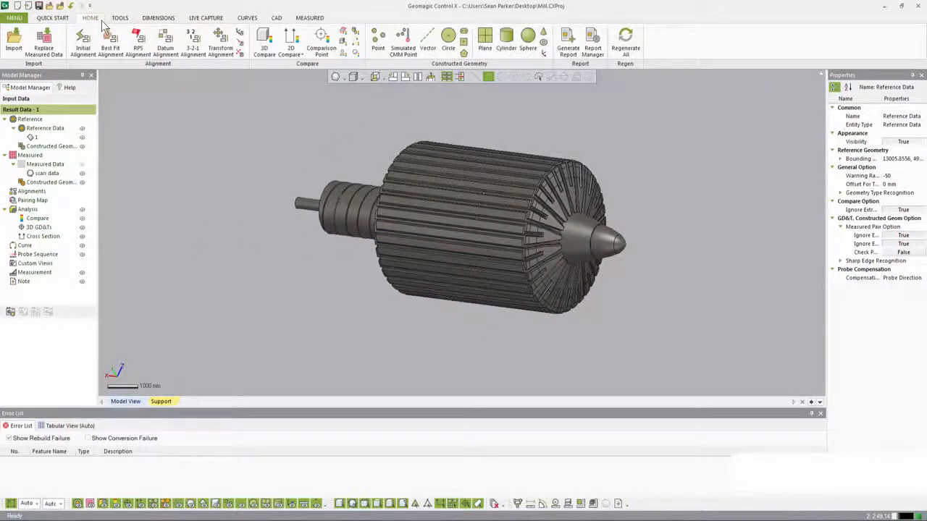
click(427, 50)
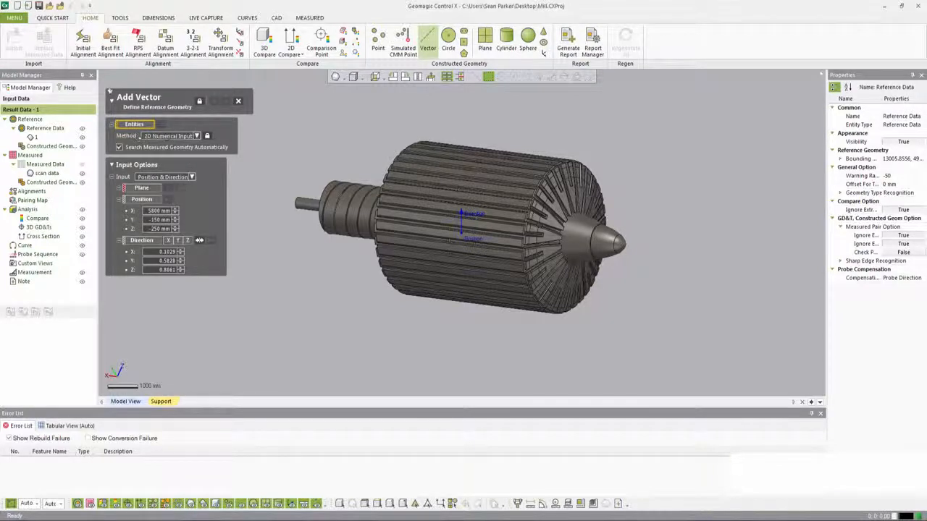
click(166, 136)
click(162, 145)
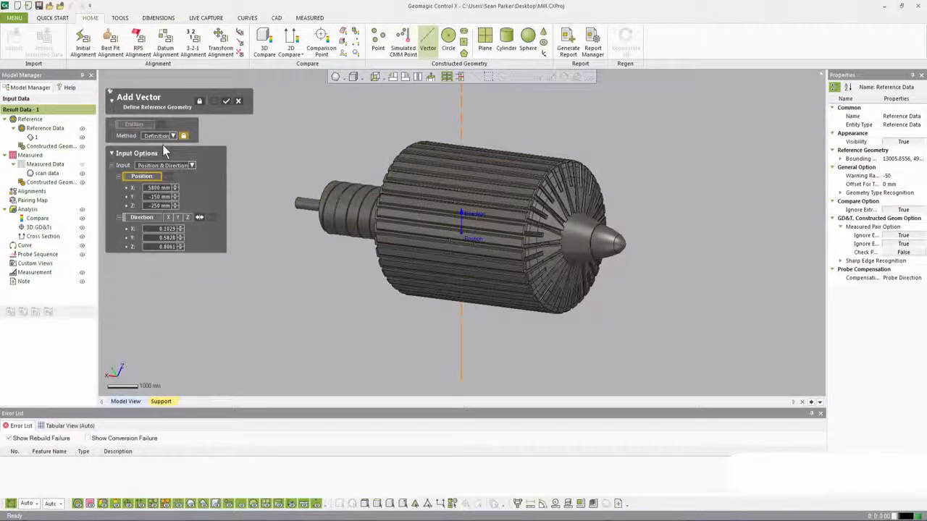
- Try to set the vector's X, Y and Z position to 0 mm
drag(171, 188, 144, 188)
text(0)
double_click(162, 198)
text(0)
double_click(159, 206)
text(0)
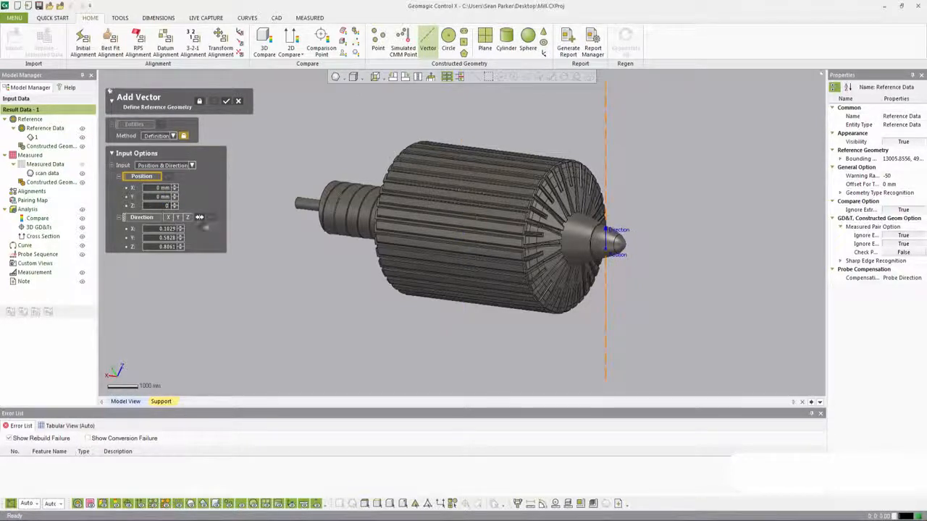
click(214, 233)
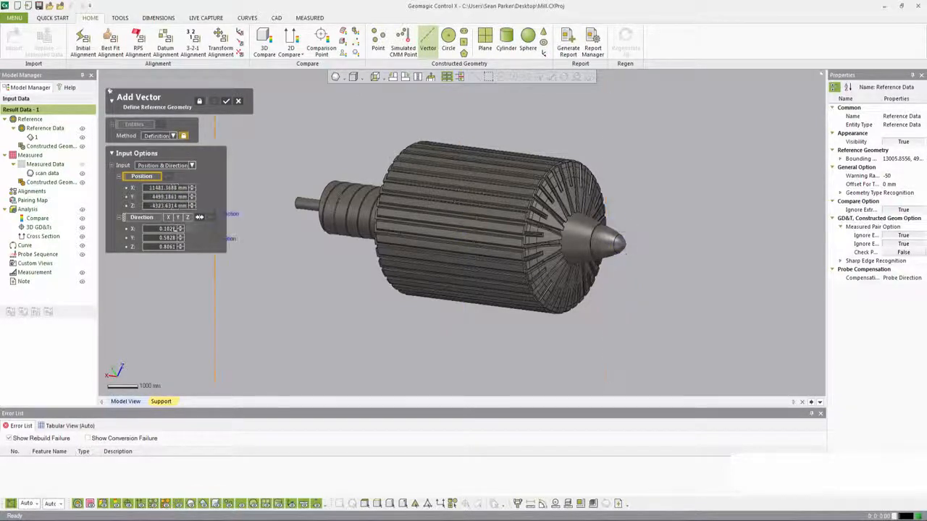
- Set the vector's direction to the X axis and its position to 0, 0, 0 mm, and create the vector
click(168, 218)
double_click(167, 206)
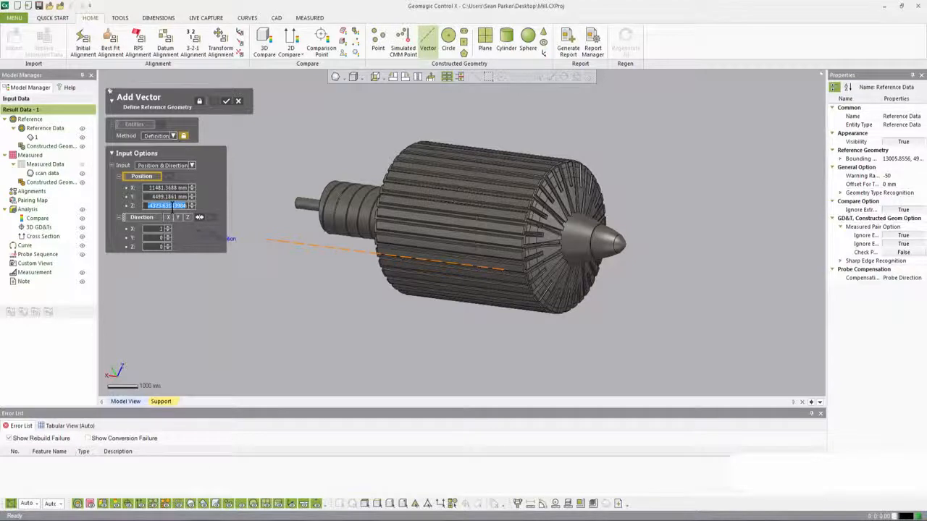
text(0)
double_click(170, 196)
text(0)
double_click(172, 188)
text(0)
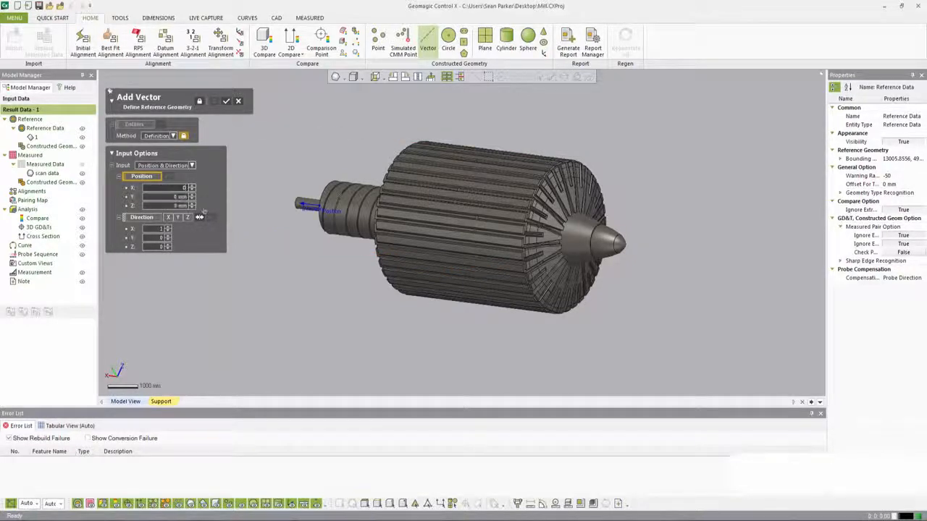
key(Return)
mouse_move(598, 252)
right_down()
mouse_move(573, 265)
mouse_move(693, 268)
mouse_move(598, 271)
right_up()
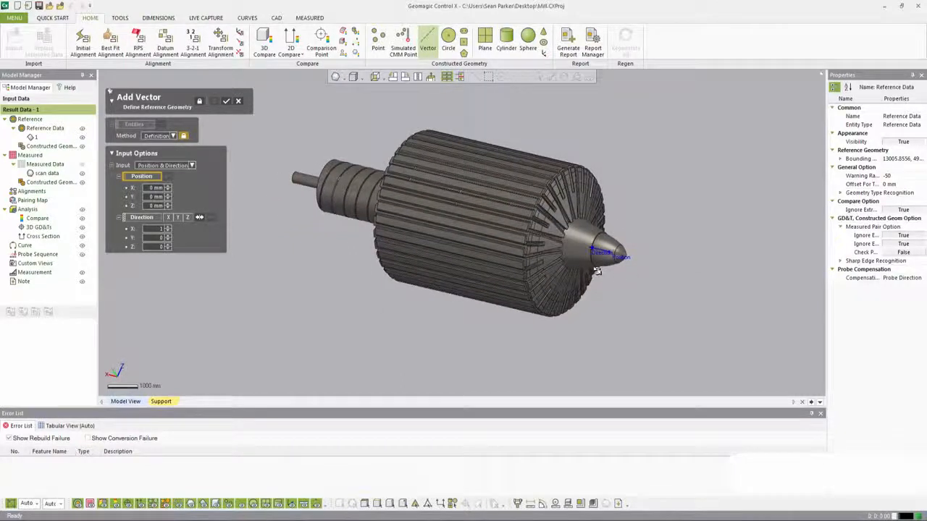
click(226, 100)
click(225, 102)
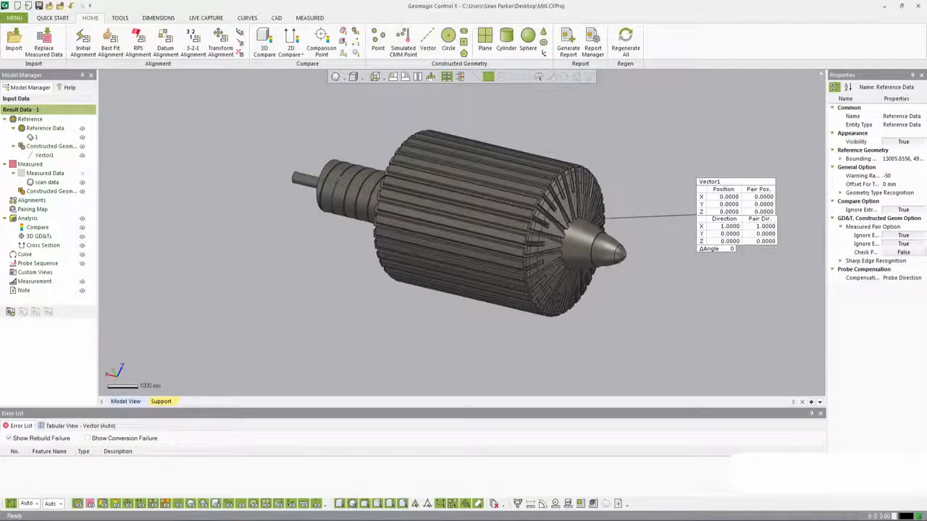
- Set Search Measured Geometry Automatically and Pair Geometry Background Generation to False in the preferences and apply the change
click(60, 6)
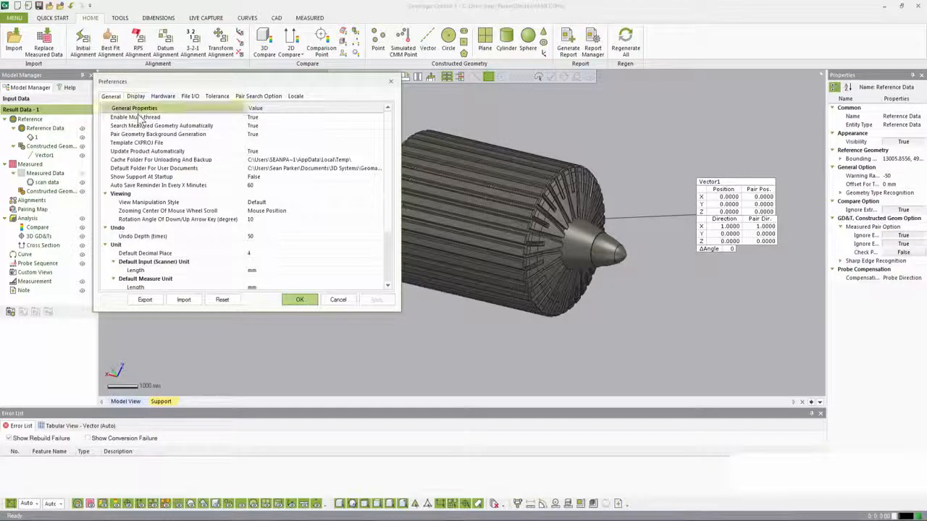
click(258, 126)
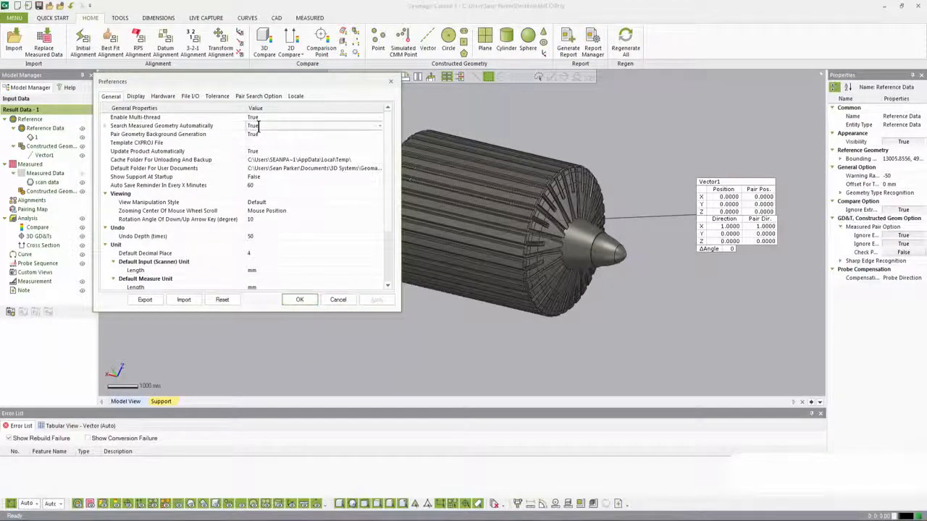
click(380, 126)
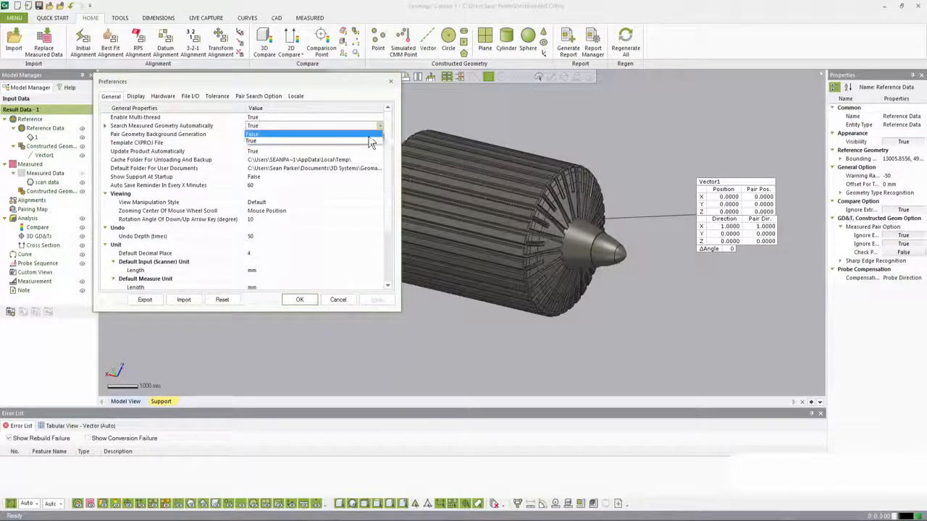
click(373, 142)
click(375, 134)
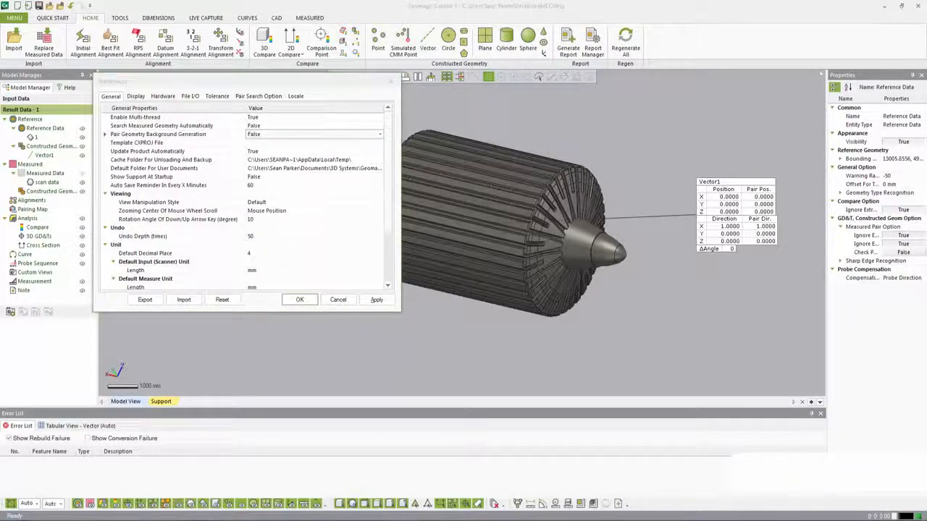
right_click(148, 520)
click(148, 504)
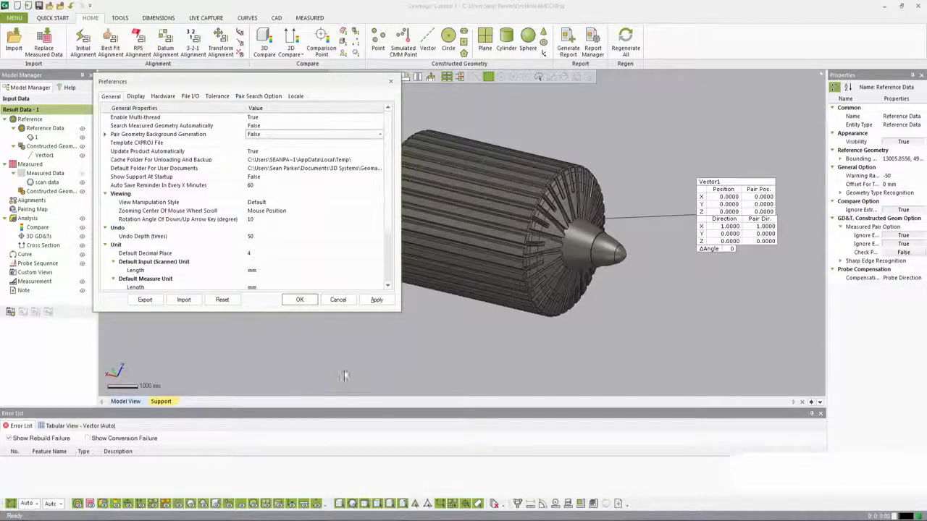
click(377, 300)
click(300, 300)
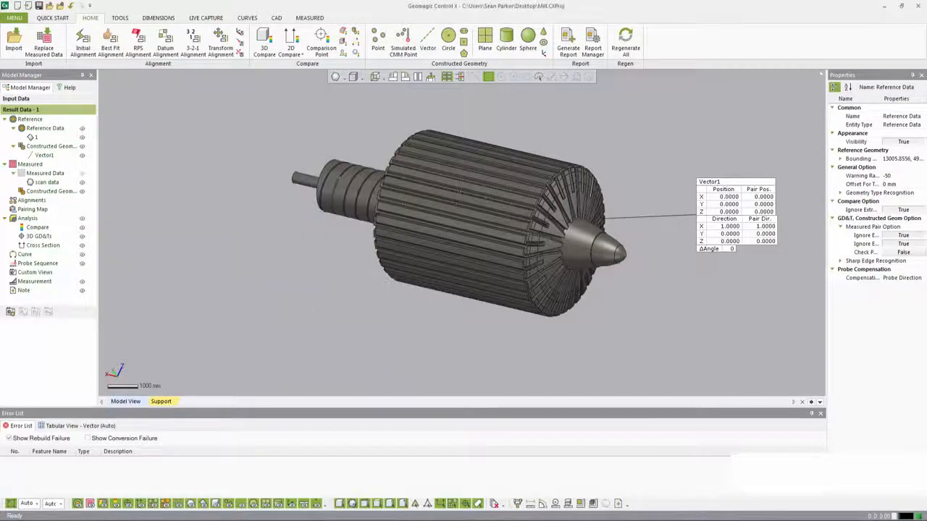
- Examine the reference drum from both ends, picking out the flat end face of the grooved shaft section
right_drag(404, 288, 374, 345)
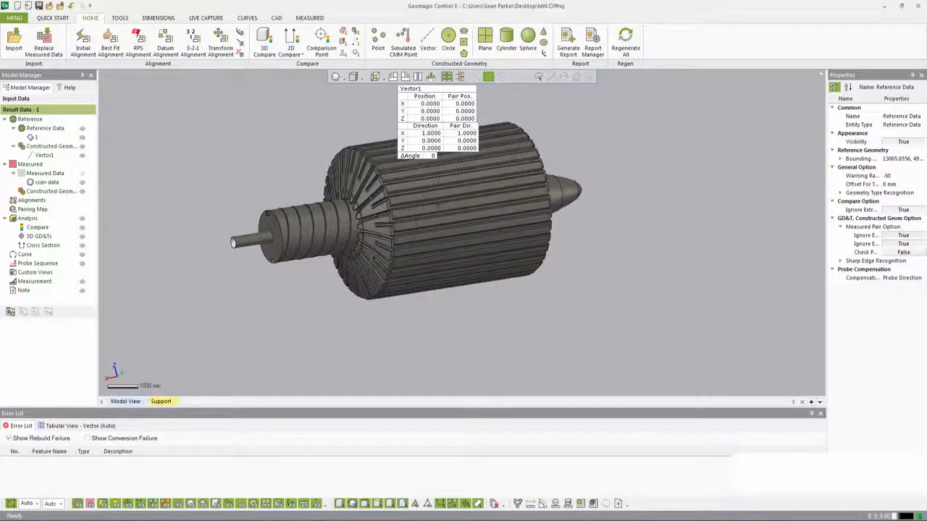
right_drag(562, 328, 468, 300)
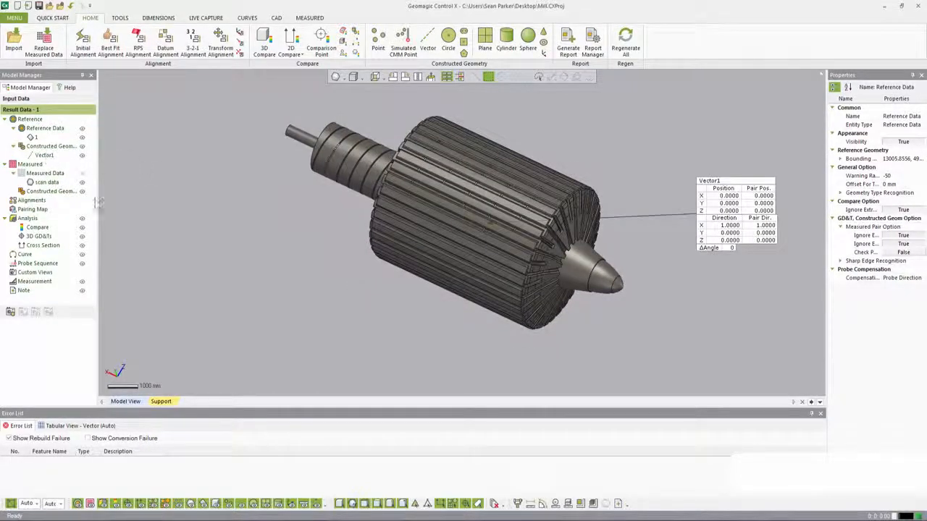
right_drag(318, 305, 493, 319)
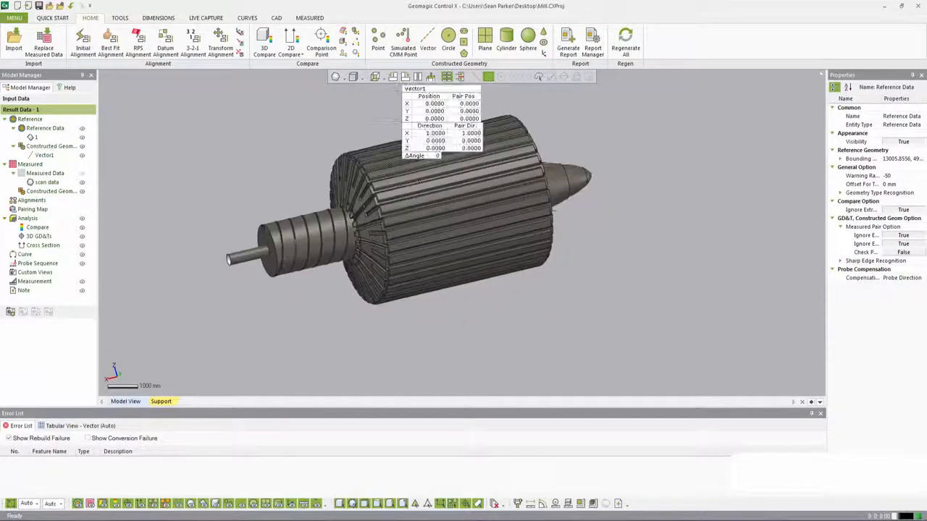
click(271, 259)
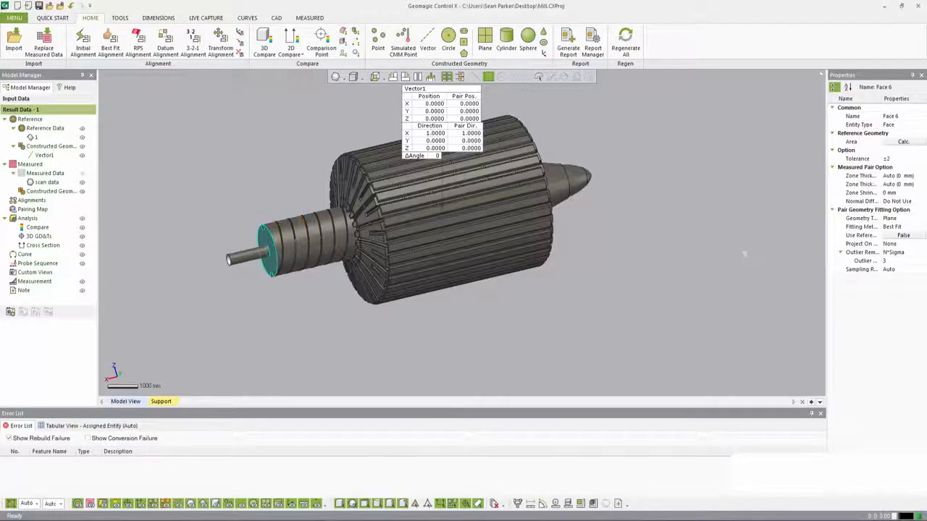
right_drag(743, 253, 608, 217)
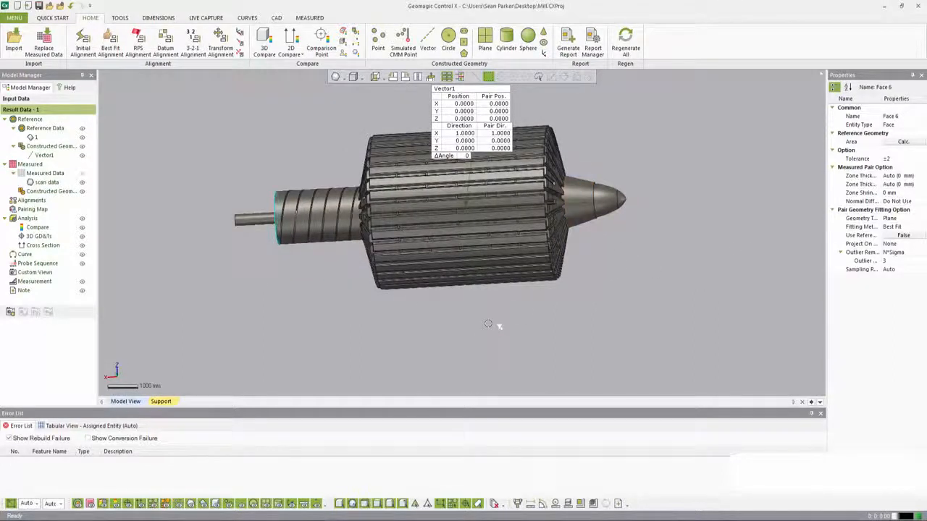
right_drag(499, 326, 414, 275)
click(373, 314)
right_drag(414, 274, 425, 259)
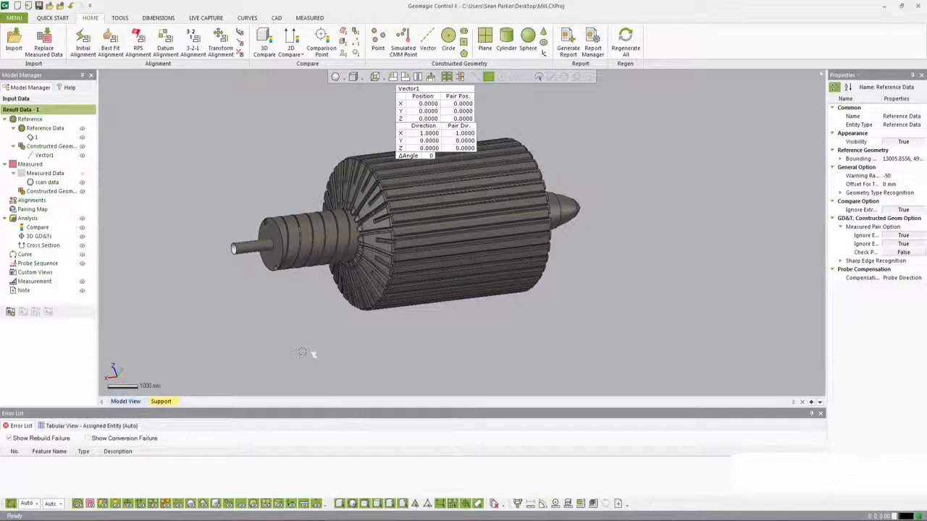
click(286, 250)
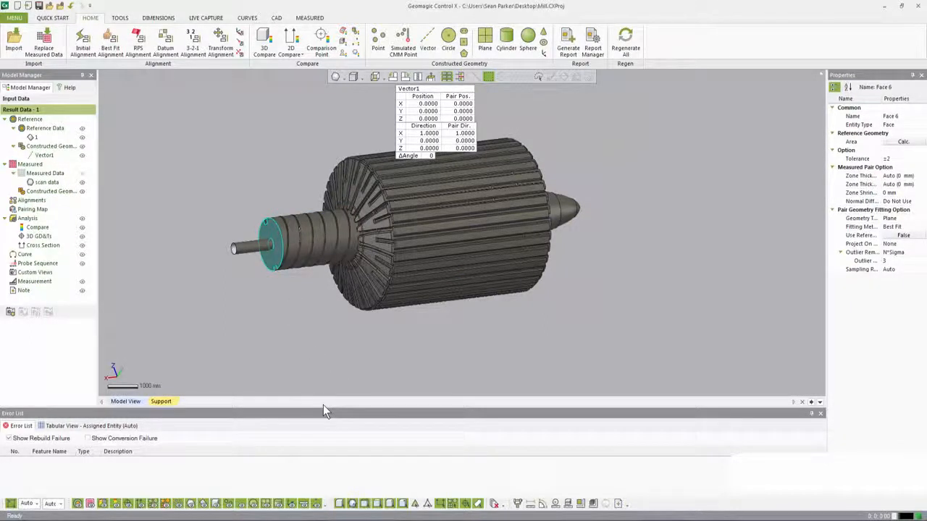
click(327, 344)
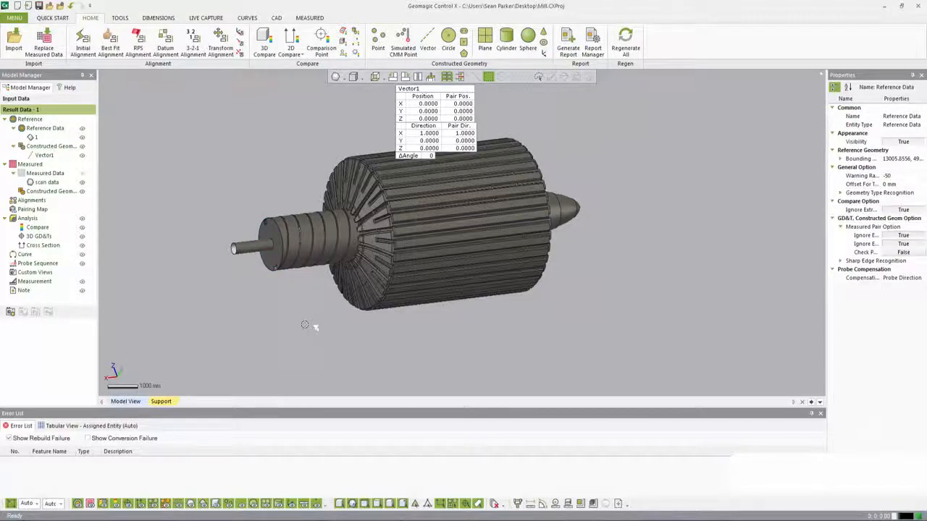
- Hide the reference data and its constructed geometry, and show the measured scan data
click(82, 128)
click(82, 174)
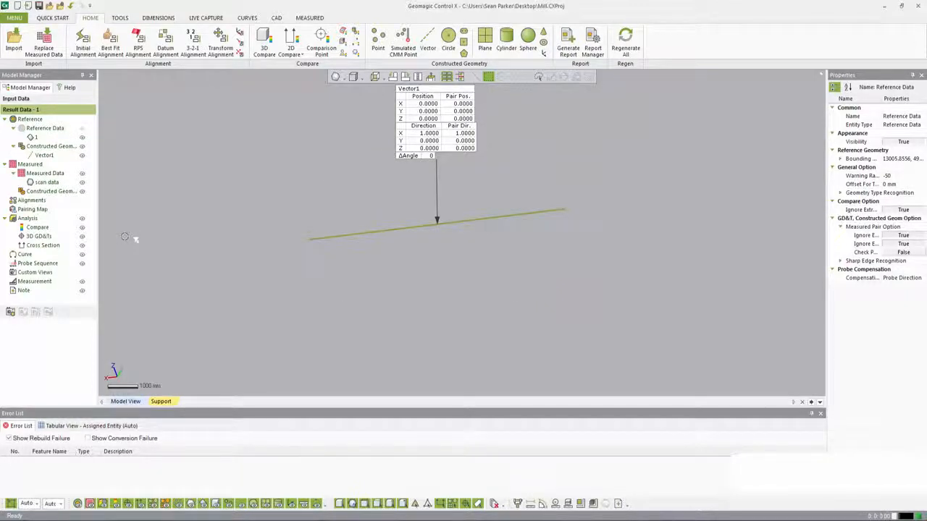
click(82, 146)
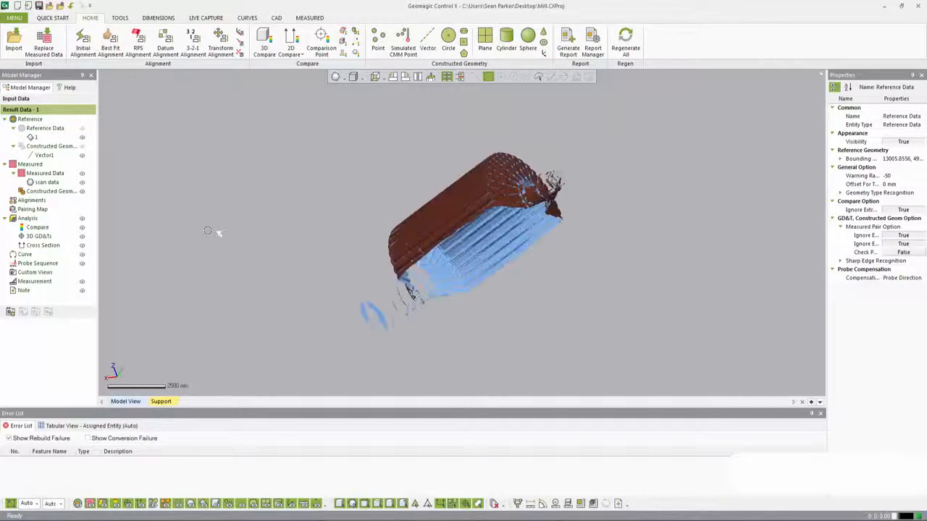
- Create a measured plane from the scan's flat shaft-end faces using the Extract method with Best Fit fitting
right_drag(632, 318, 575, 295)
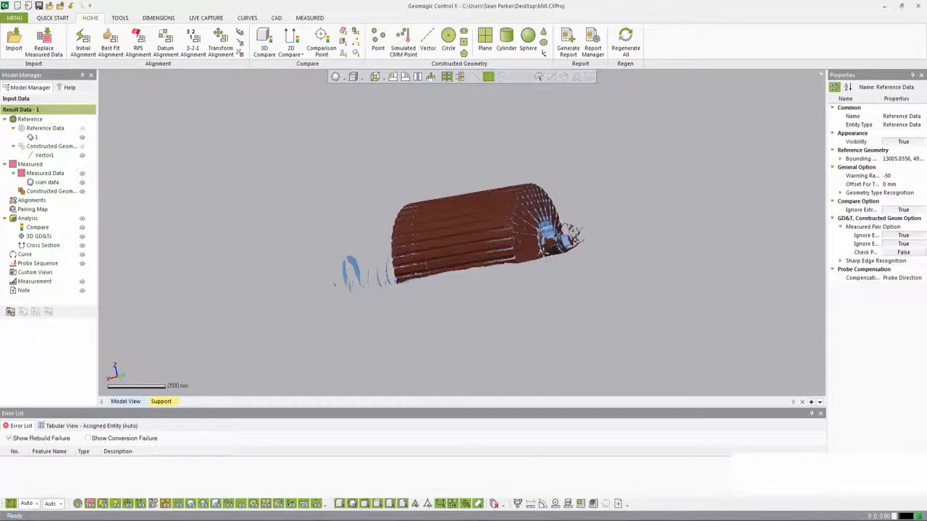
right_drag(422, 255, 391, 269)
scroll(334, 305, up, 5)
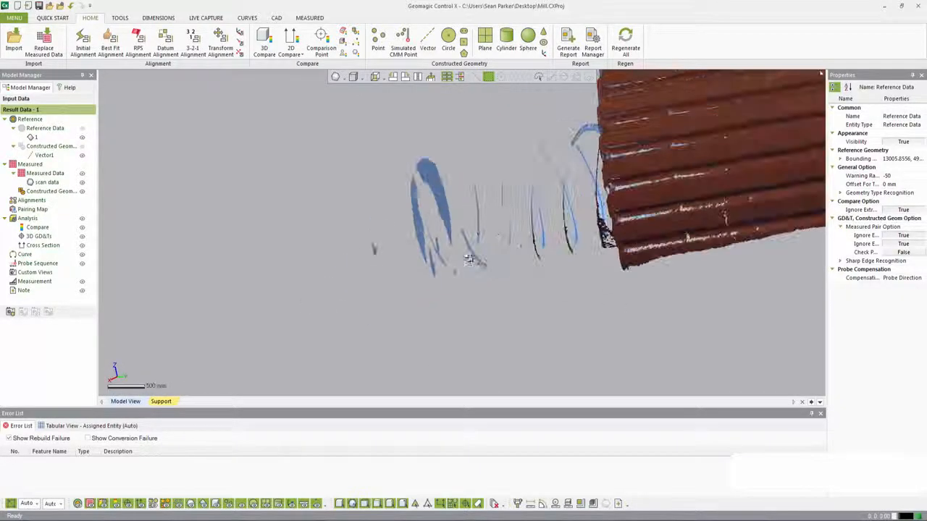
click(484, 40)
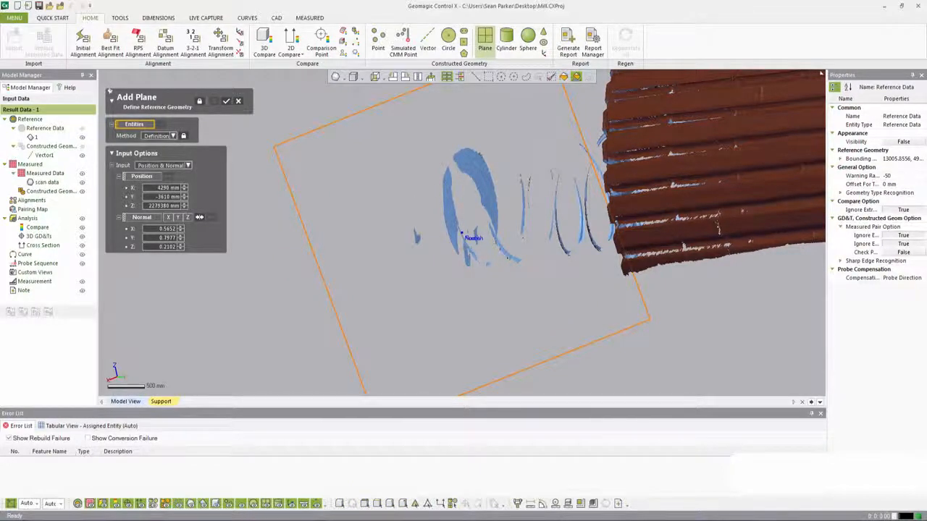
click(452, 199)
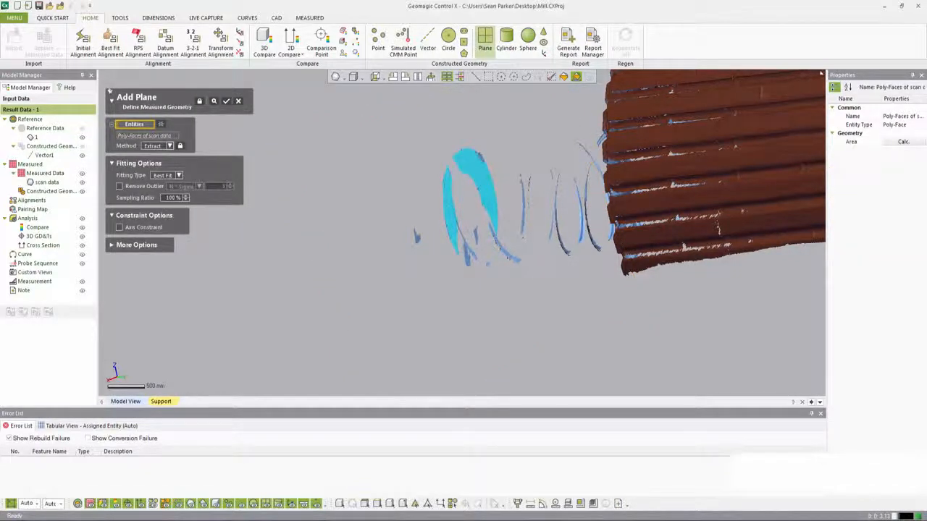
right_drag(457, 202, 513, 214)
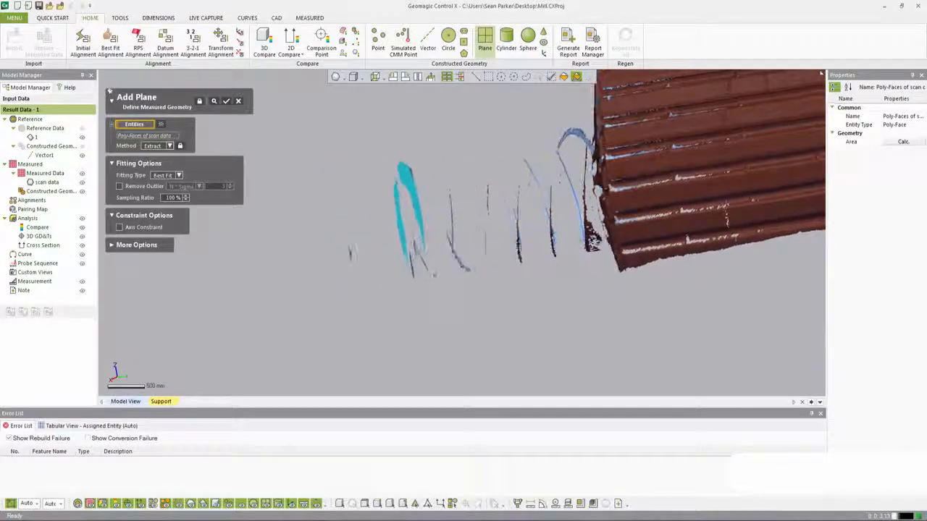
click(214, 101)
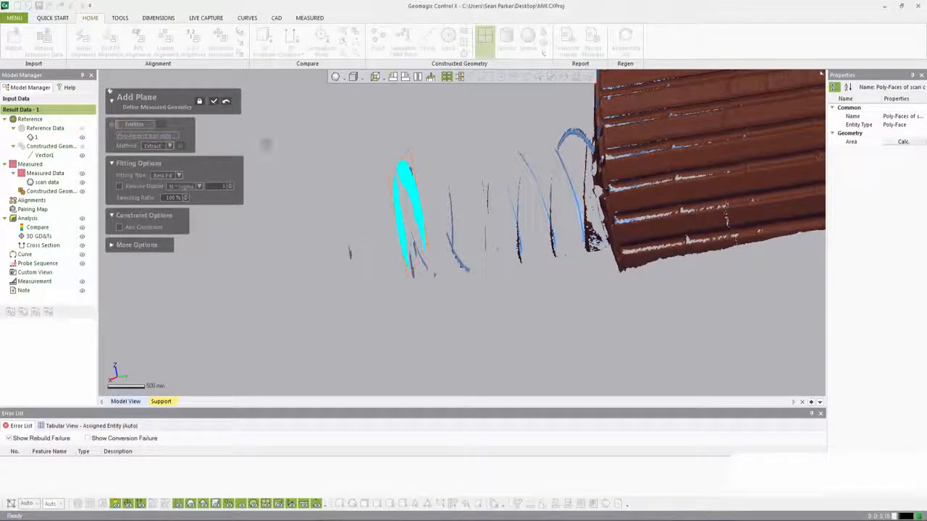
right_drag(435, 284, 375, 295)
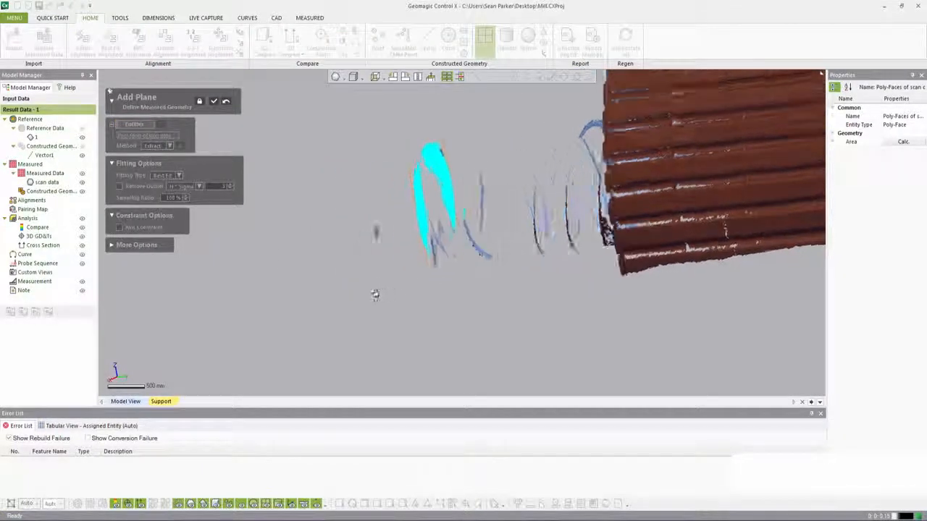
click(214, 102)
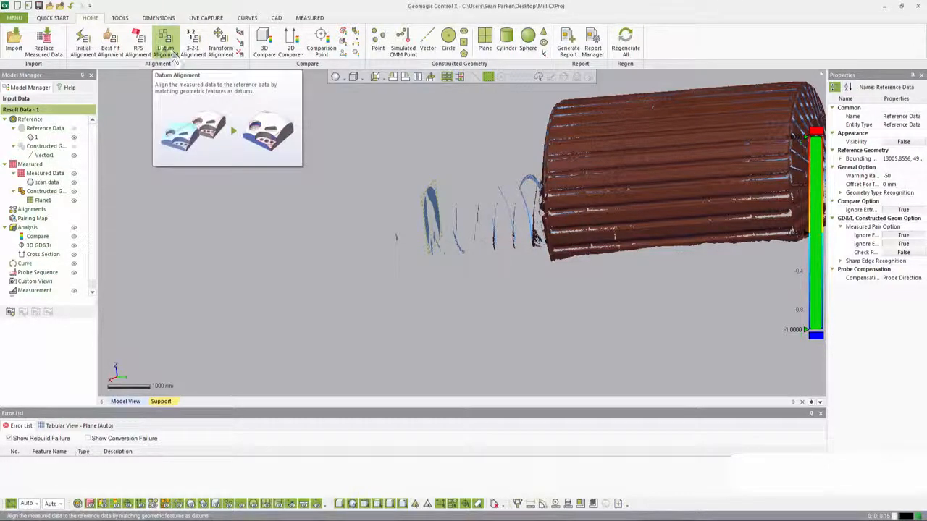
- Start a new 2D GD&T cross section in Offset mode with the extracted shaft-end plane as base plane
click(156, 17)
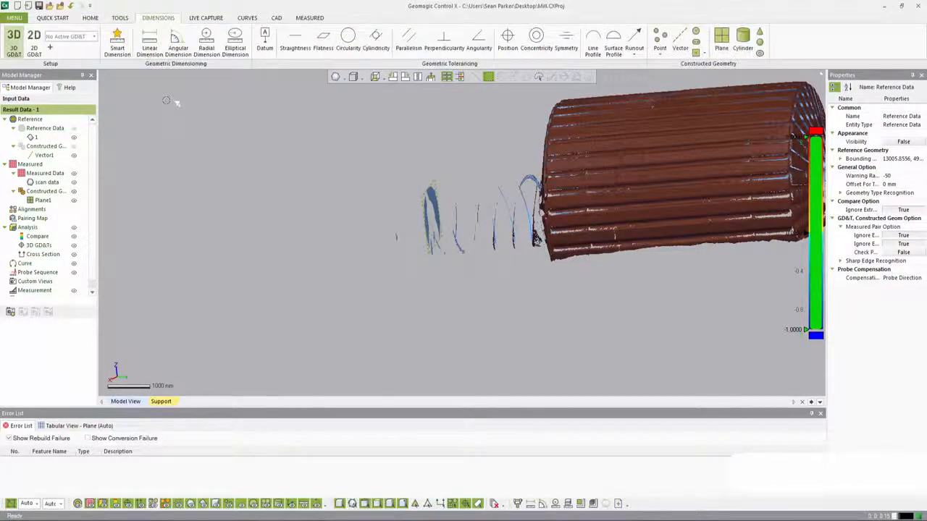
click(34, 45)
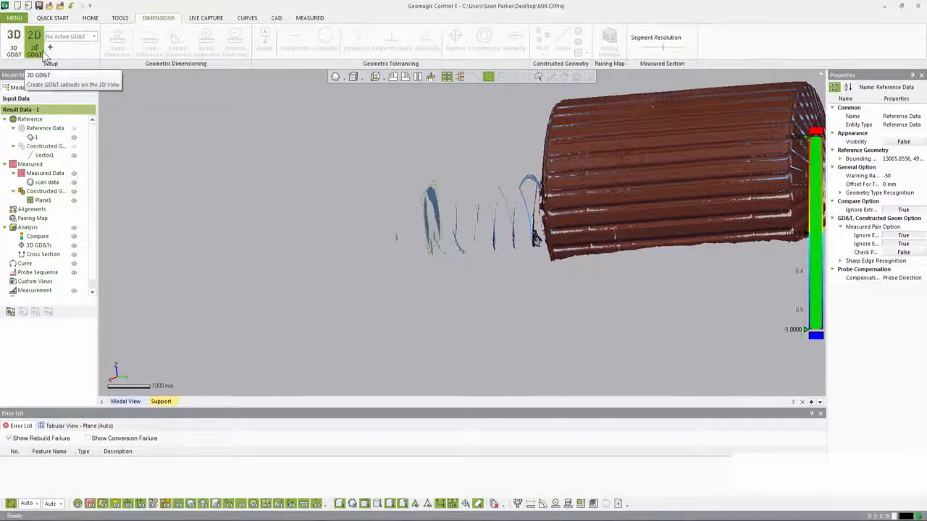
click(50, 47)
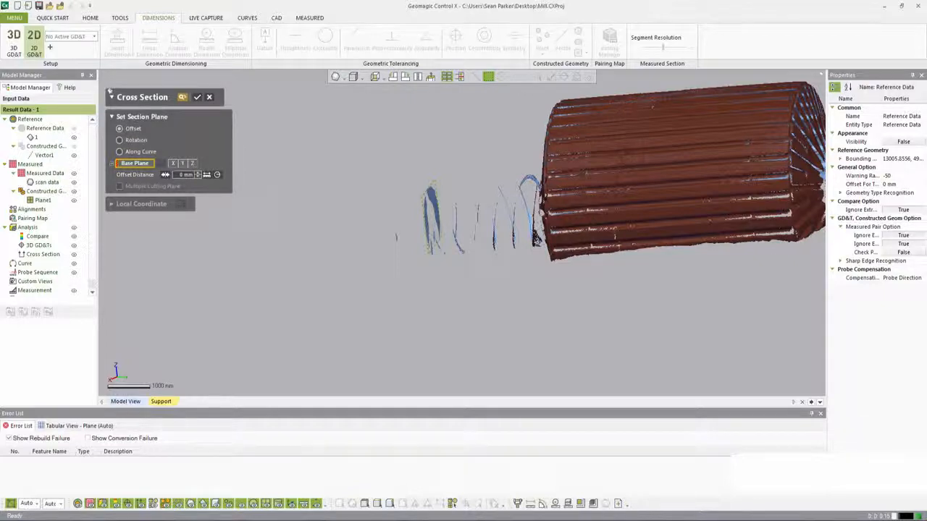
click(426, 208)
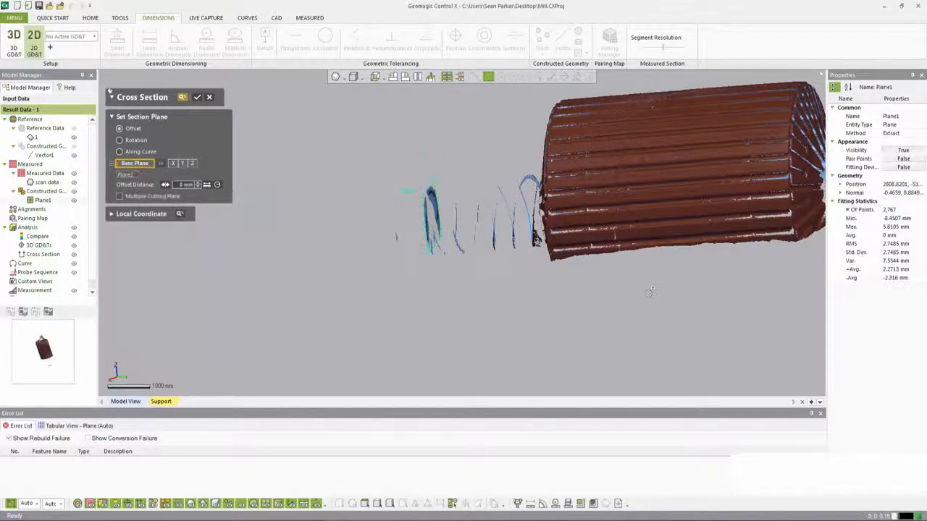
- Try an offset distance of 3000 mm from the shaft-end plane for the cross section
right_drag(634, 267, 468, 276)
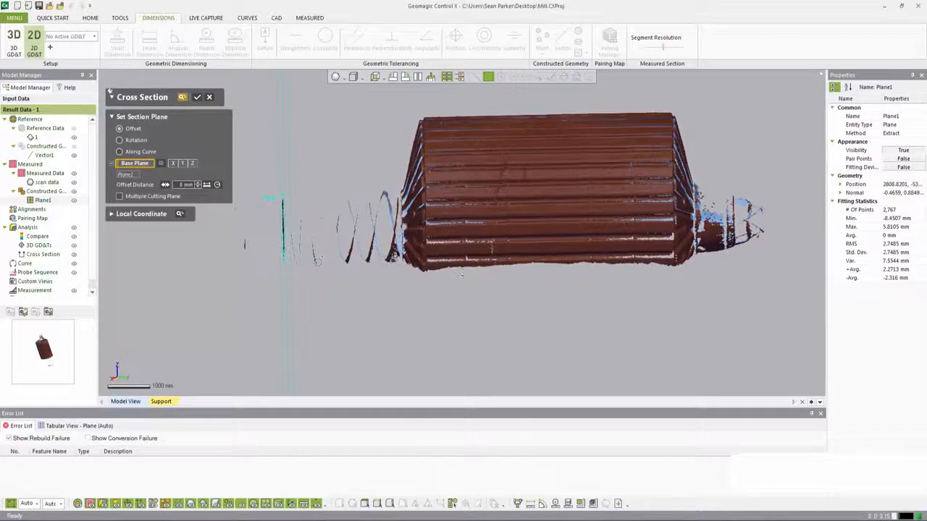
click(185, 184)
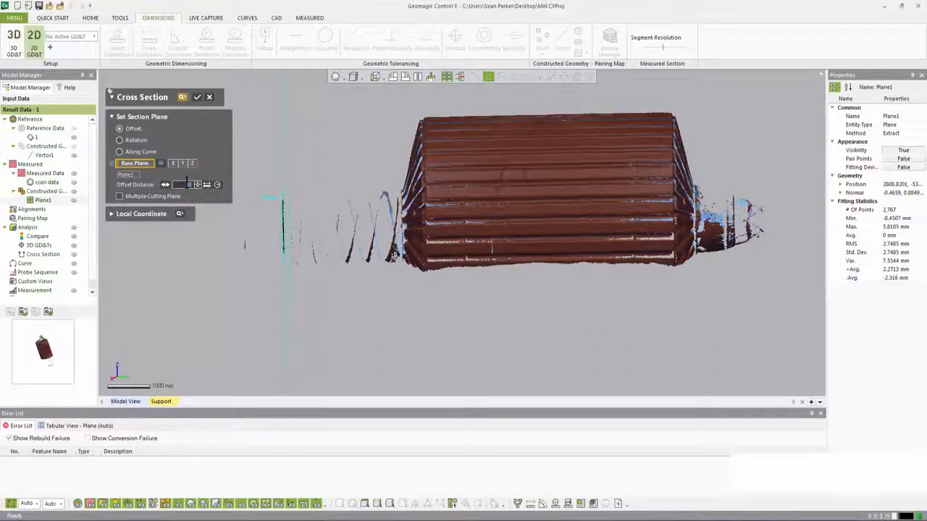
text(3000)
key(Return)
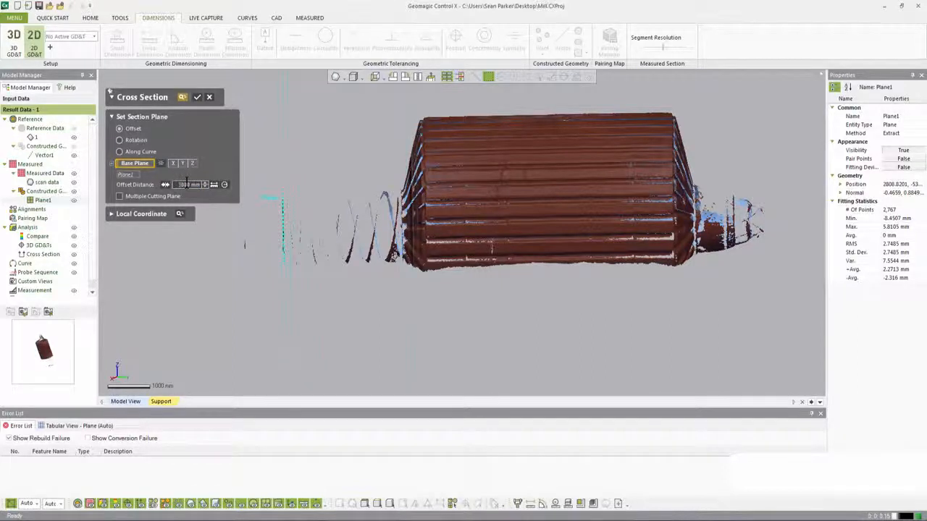
- Try an offset distance of 4000 mm from the shaft-end plane for the cross section
right_drag(309, 219, 465, 230)
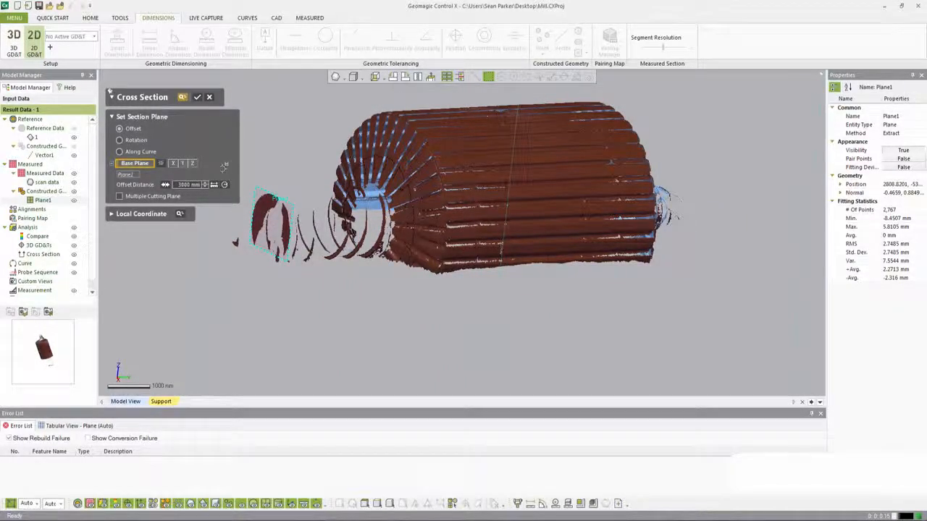
click(187, 186)
key(Return)
click(190, 185)
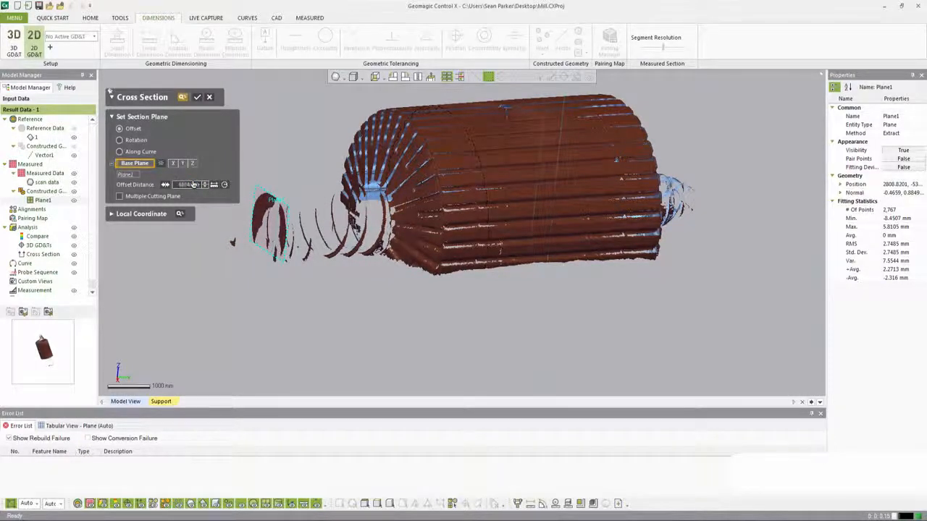
text(4000)
key(Return)
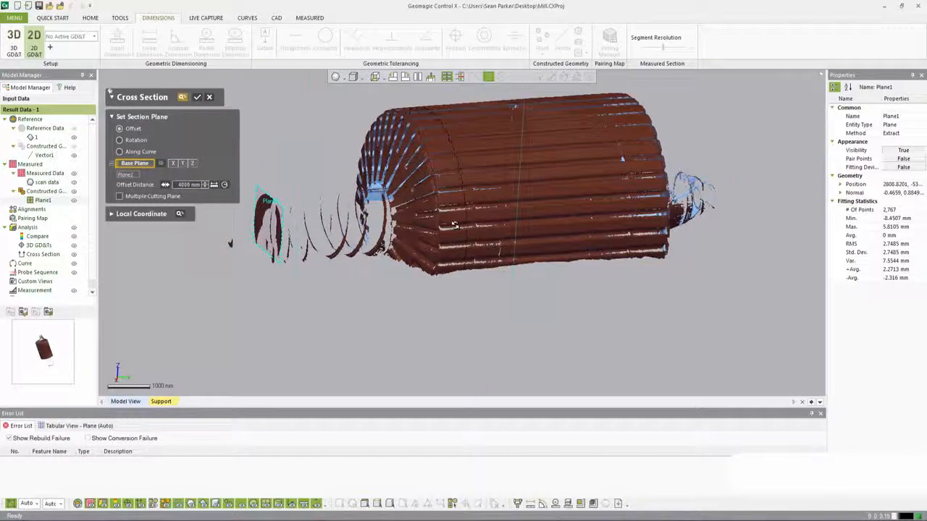
- Set the cross section's offset distance from the shaft-end plane to 3500 mm
right_drag(455, 225, 642, 170)
double_click(189, 185)
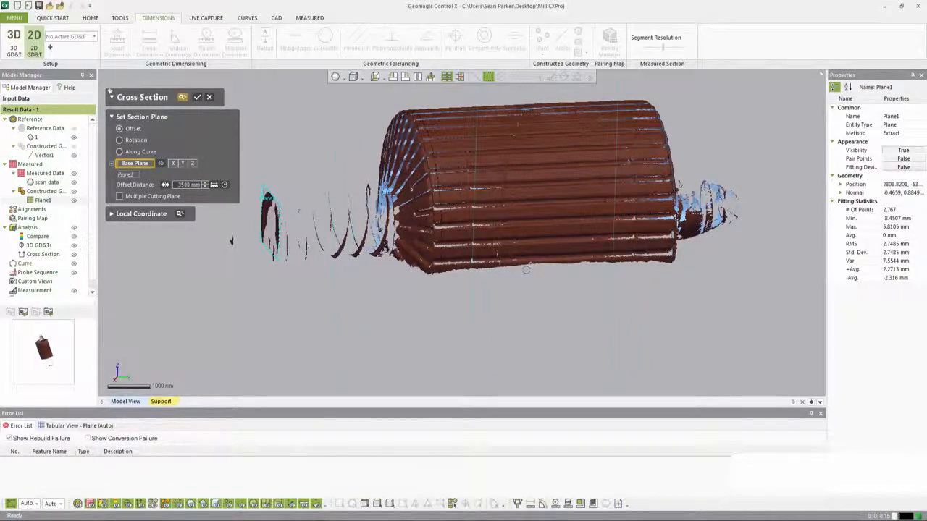
- Create the cross section at the 3500 mm offset from the shaft-end plane
mouse_move(507, 260)
right_down()
mouse_move(457, 275)
mouse_move(571, 264)
mouse_move(495, 255)
right_up()
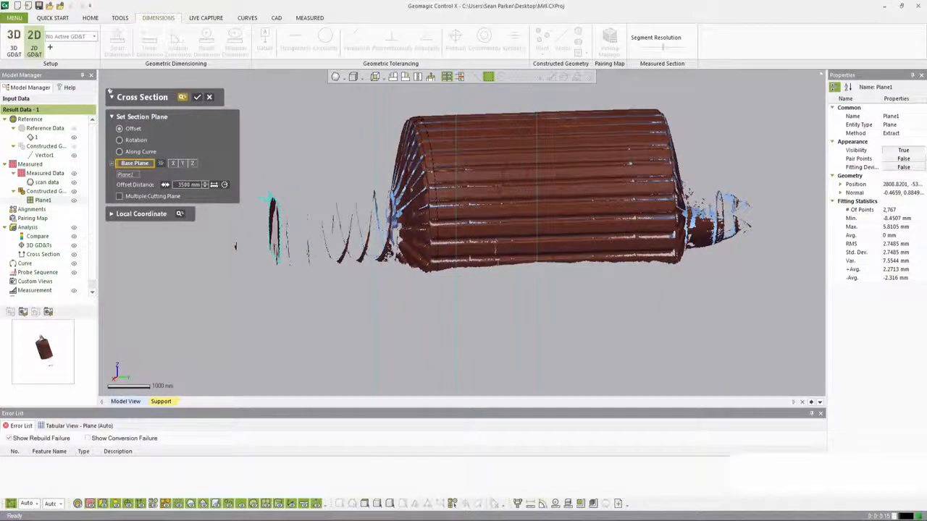
click(197, 98)
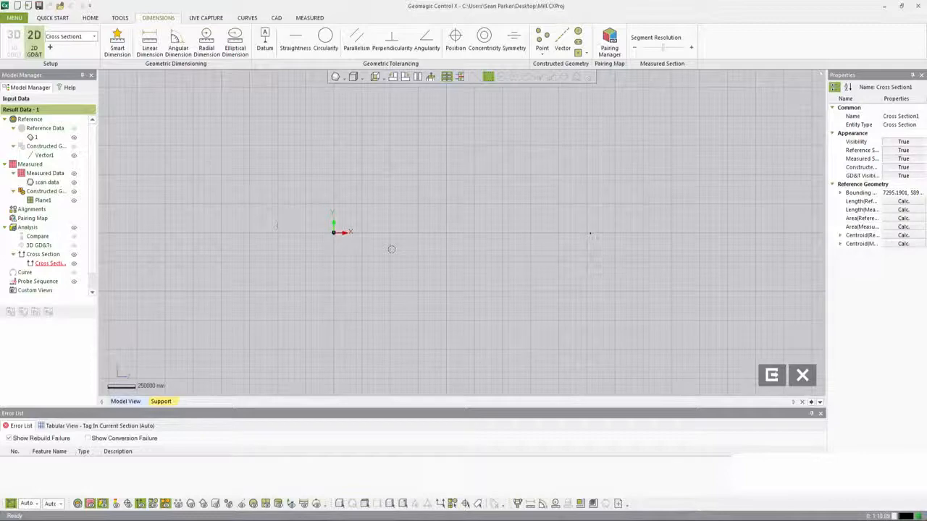
scroll(335, 234, up, 15)
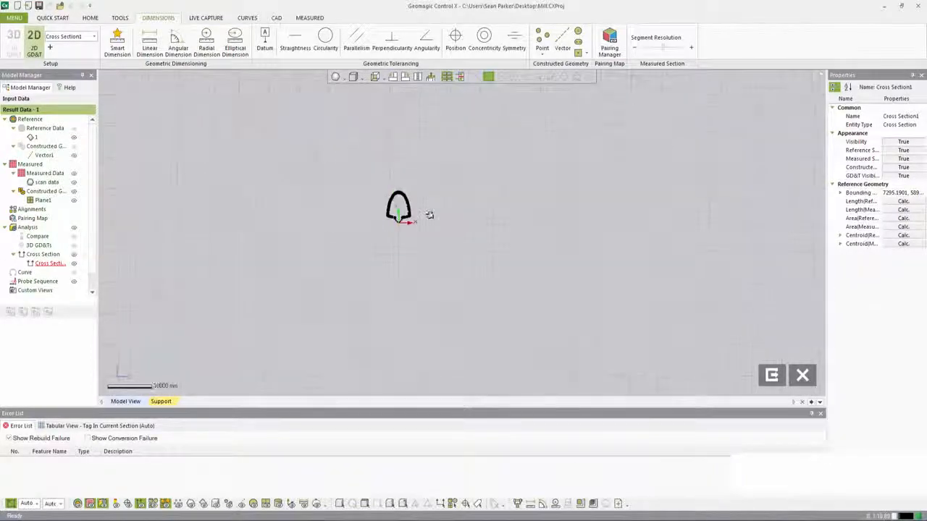
scroll(290, 148, down, 6)
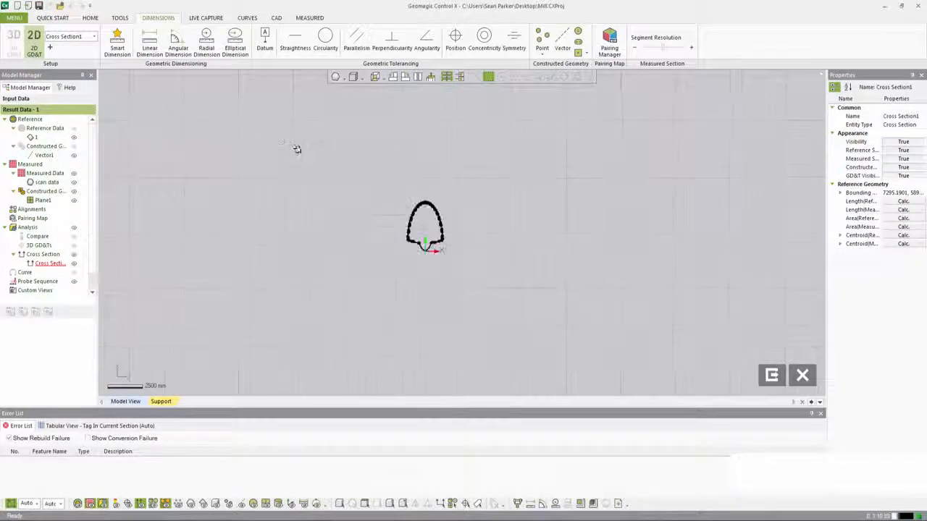
scroll(463, 229, down, 4)
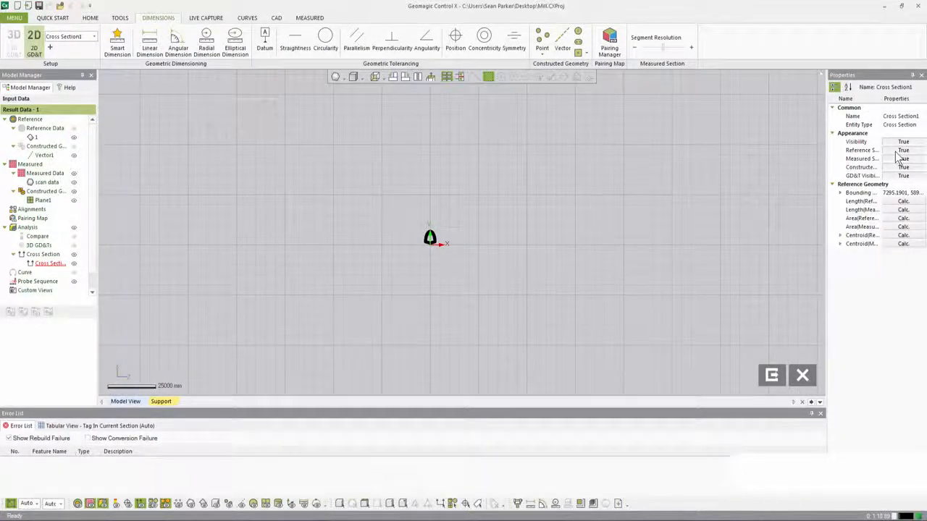
- Hide the reference section of the first cross section, bring its measured profile into view, and exit the section
click(898, 156)
scroll(673, 263, down, 3)
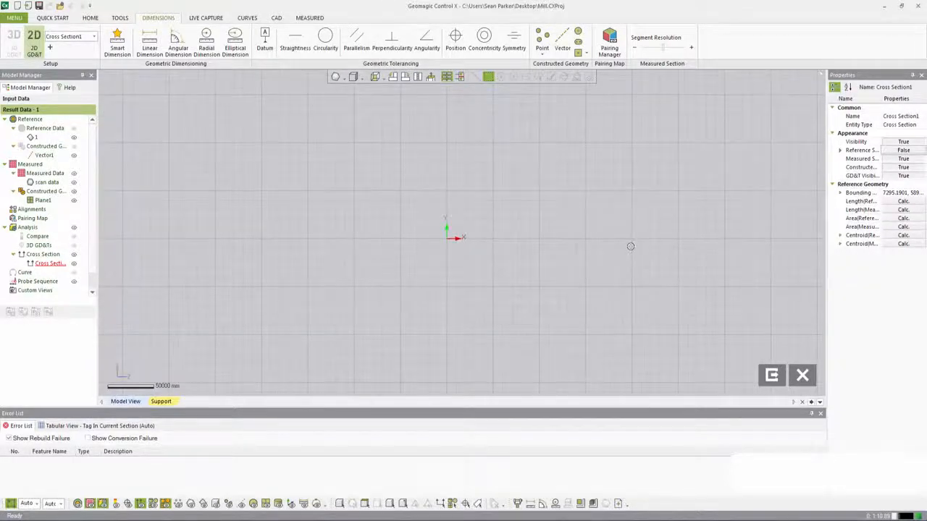
scroll(657, 232, up, 2)
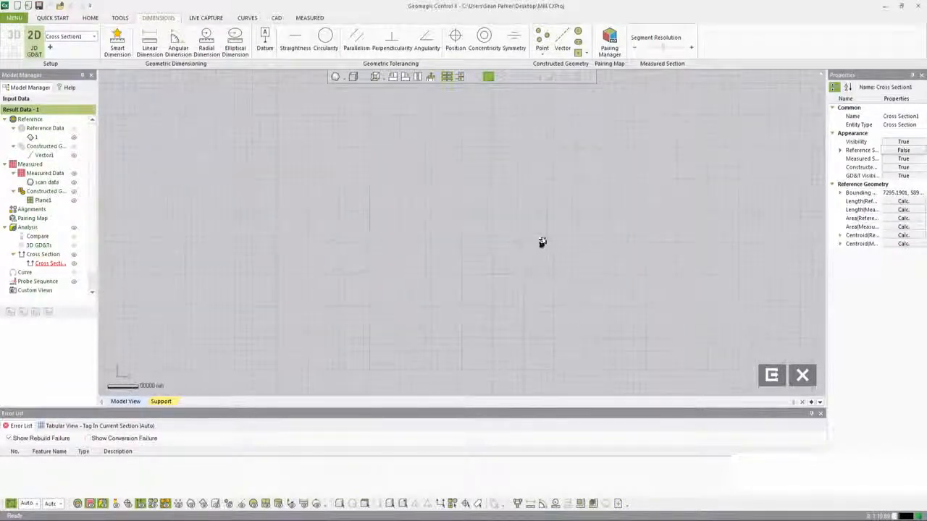
scroll(540, 241, up, 5)
middle_drag(482, 378, 495, 222)
scroll(495, 221, up, 3)
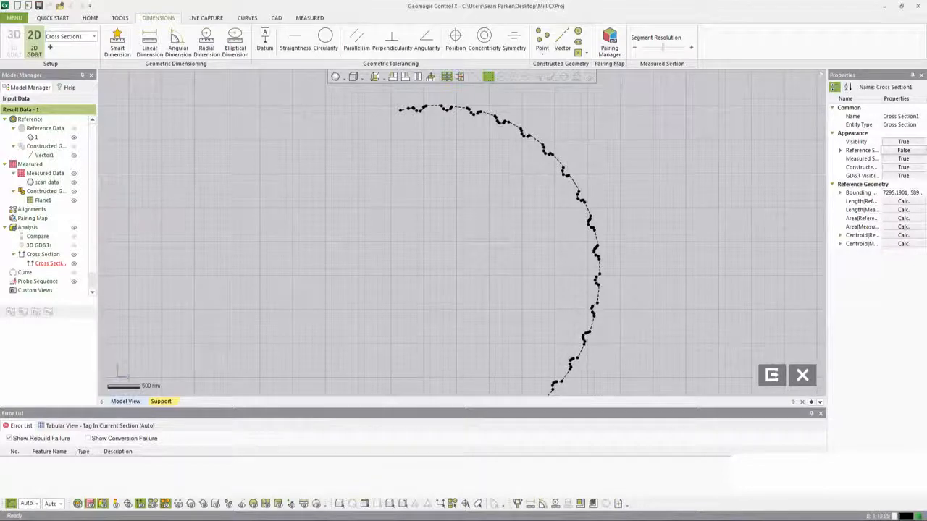
click(771, 376)
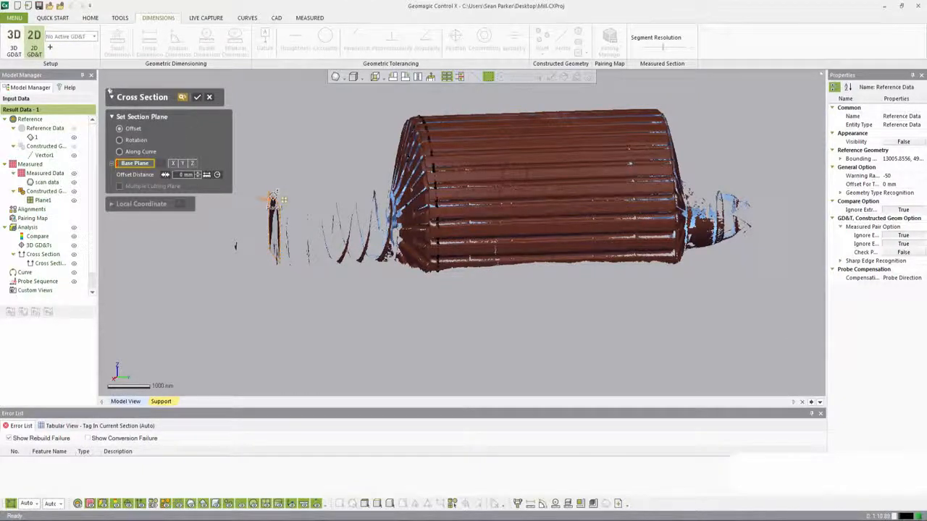
- Base a second Offset cross section on the shaft-end plane, trying offset distances of 7000 mm and 10000 mm
click(271, 203)
click(191, 184)
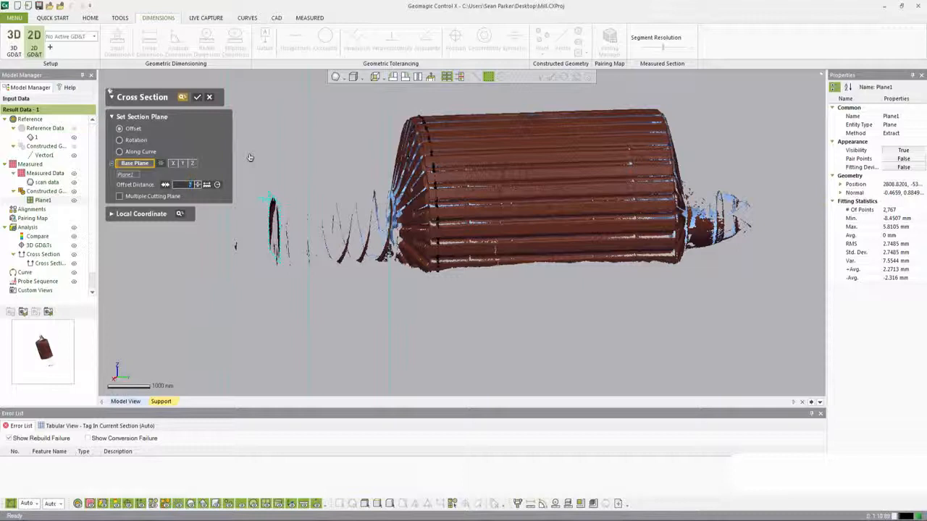
key(Return)
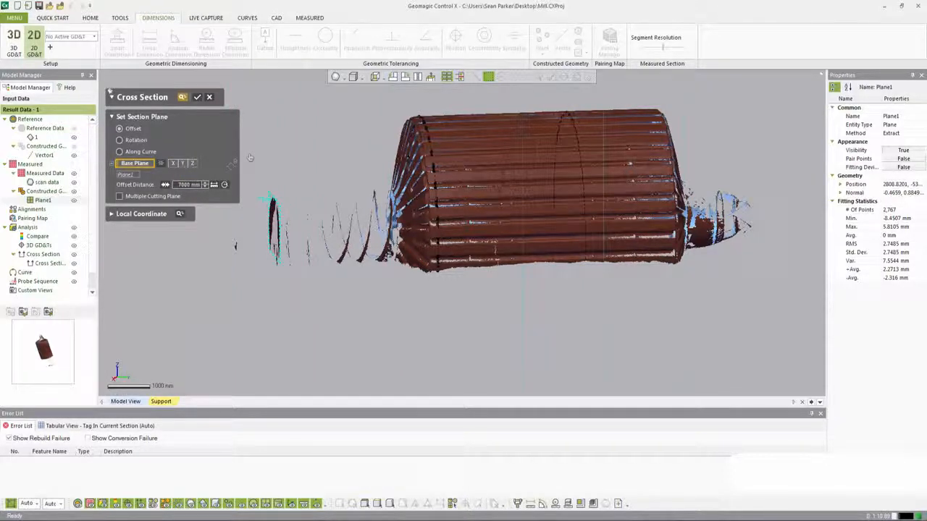
click(183, 184)
key(Return)
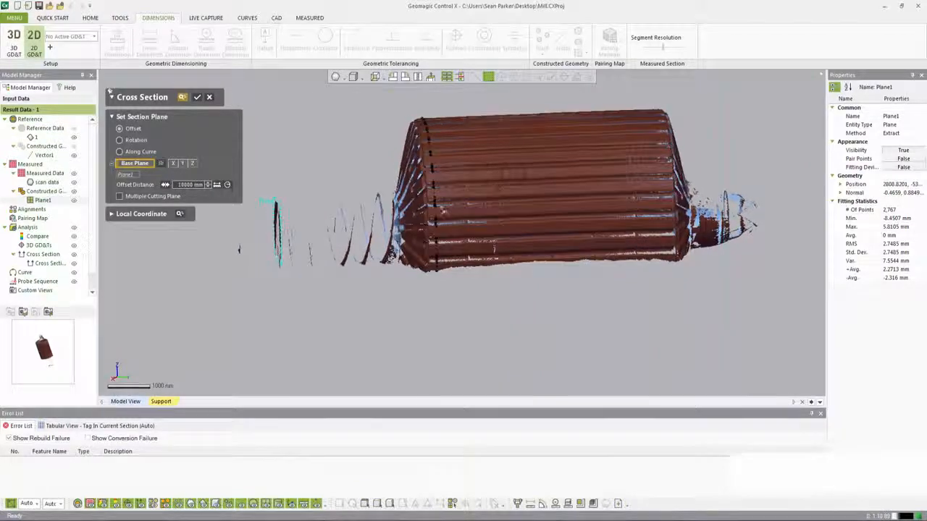
- Set the second cross section's offset distance to 9000 mm and create it
click(190, 185)
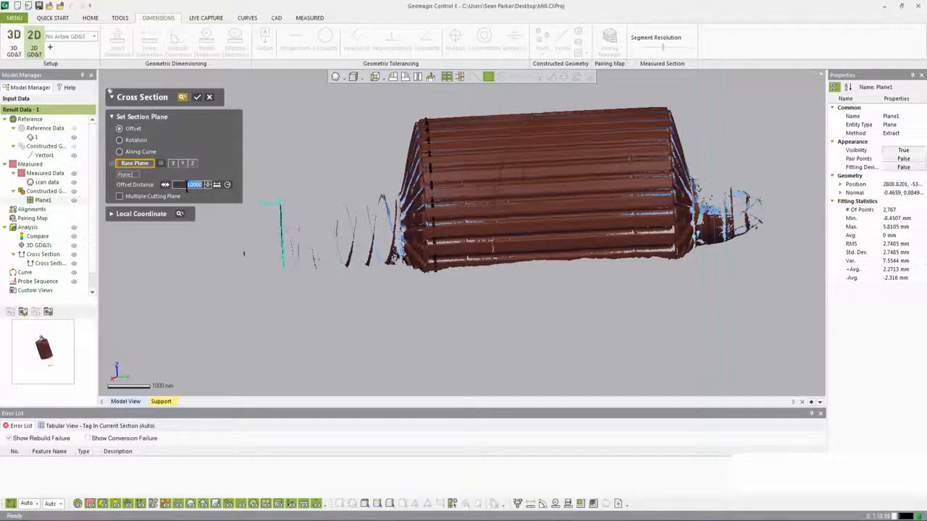
key(Return)
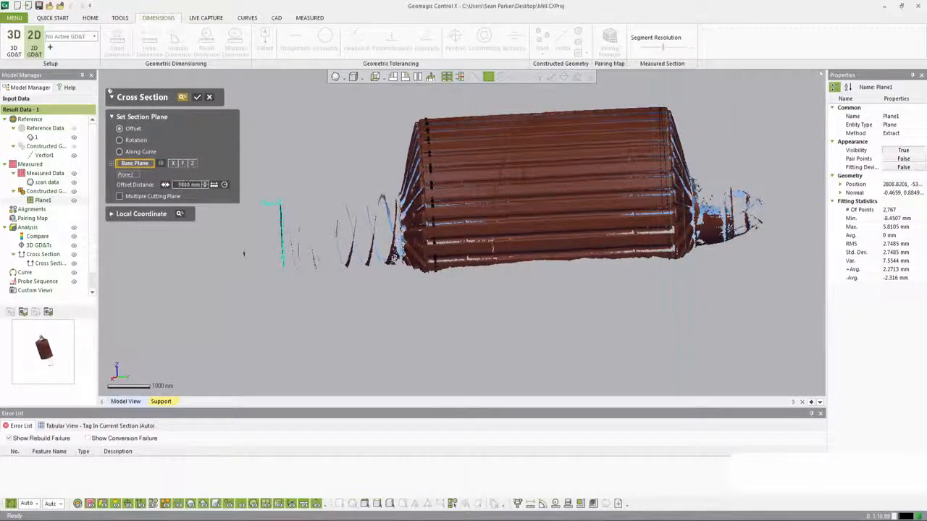
mouse_move(626, 252)
right_down()
mouse_move(583, 253)
mouse_move(619, 264)
right_up()
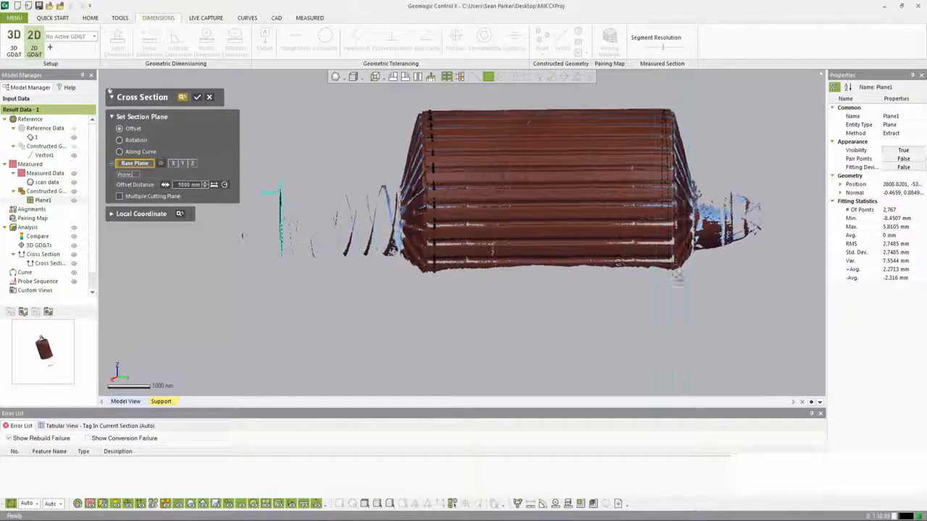
right_drag(677, 277, 701, 277)
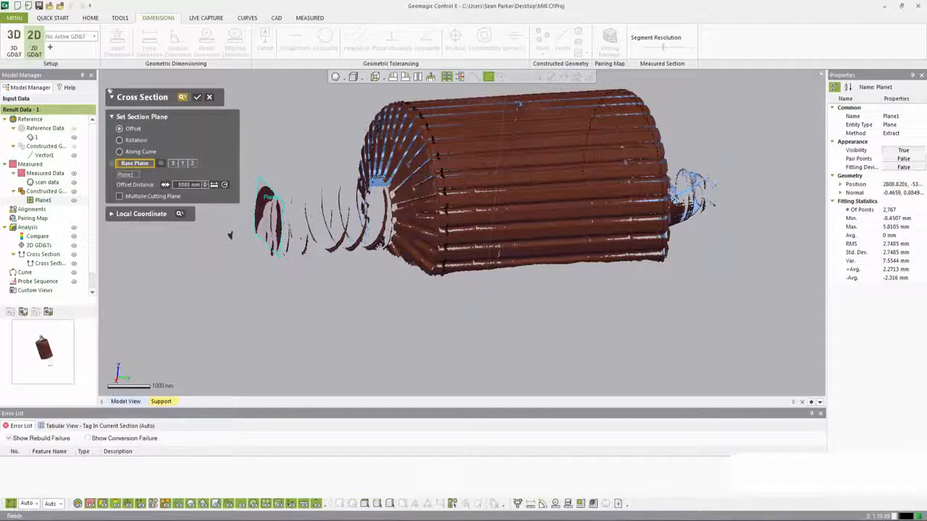
click(199, 99)
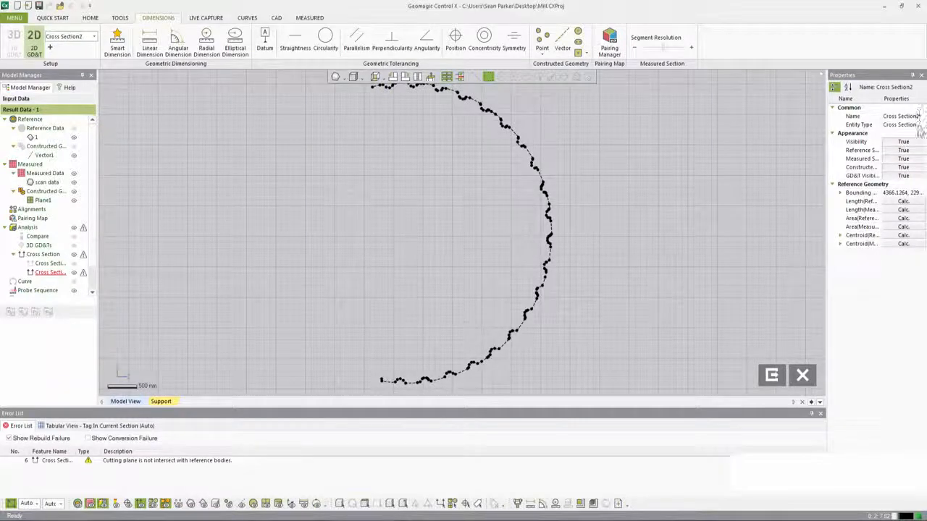
- Hide the second cross section's reference section, exit the section, and hide the measured scan data in the 3D view
double_click(902, 151)
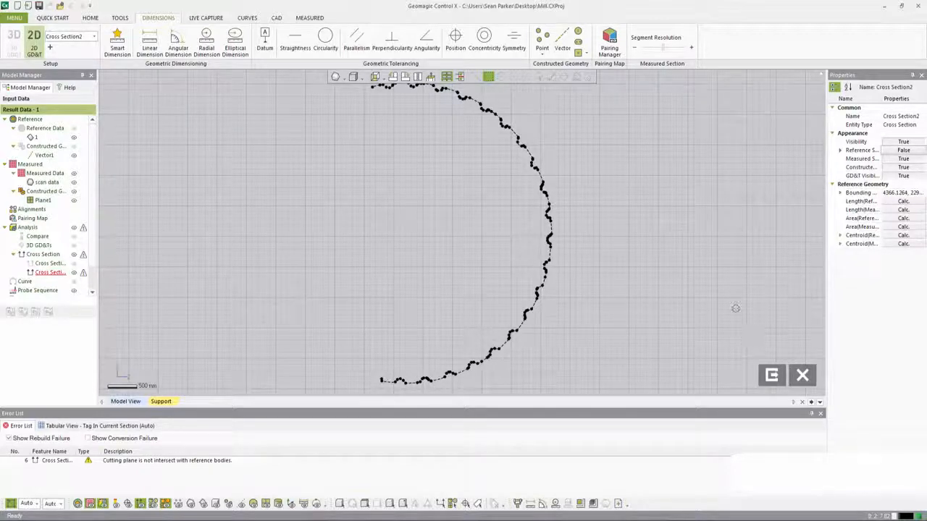
click(772, 376)
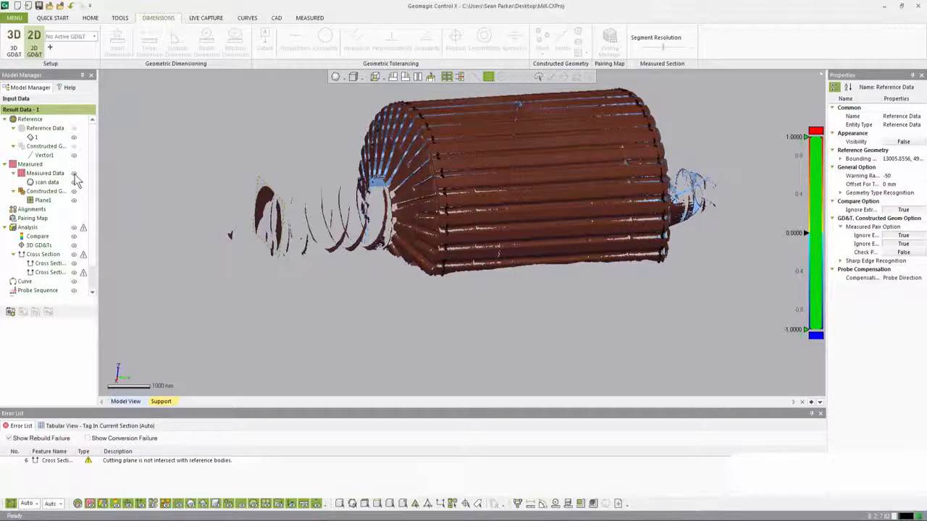
click(73, 174)
right_drag(484, 278, 500, 239)
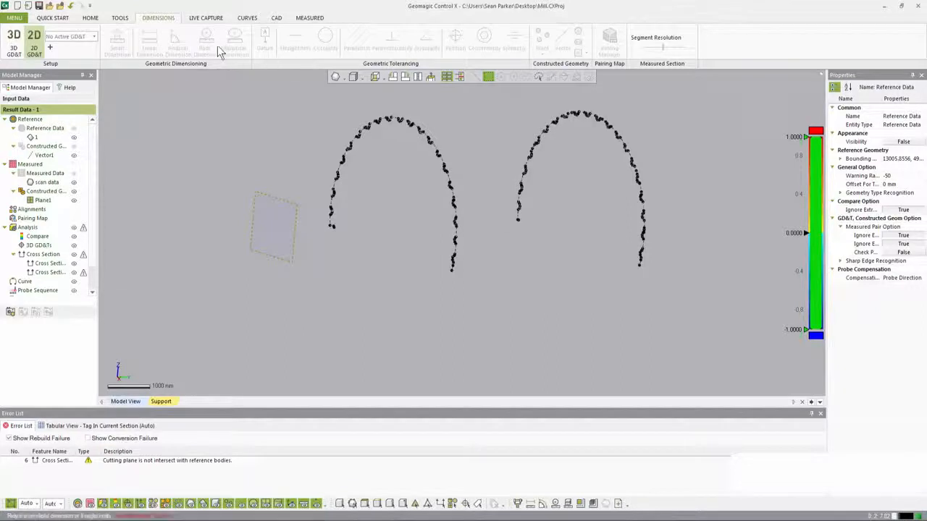
- Start a constructed reference circle and select the entire profile of the cross section nearest the shaft-end plane as its entities
click(91, 18)
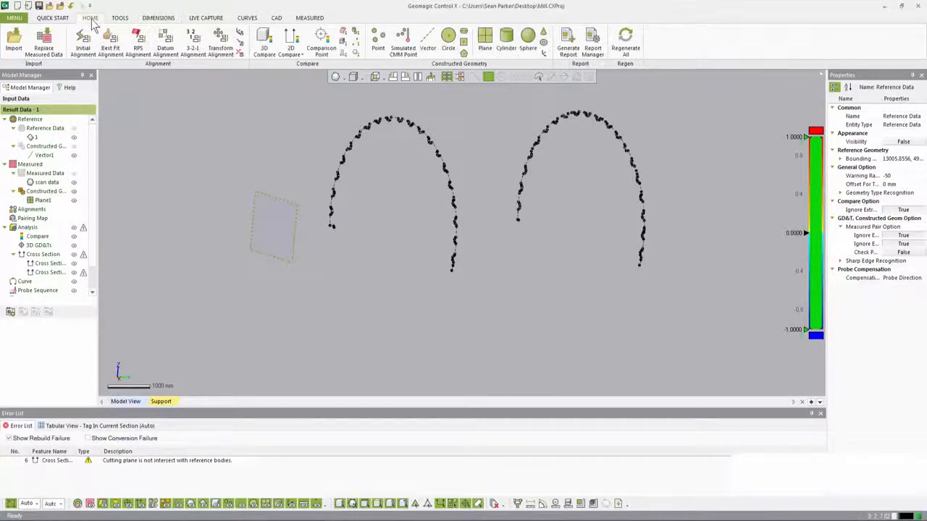
click(449, 45)
right_drag(507, 276, 568, 282)
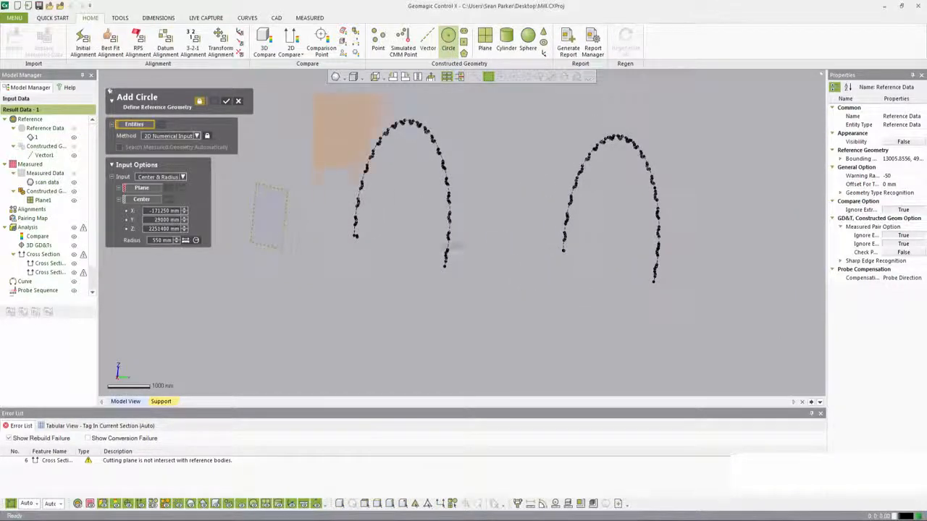
click(485, 331)
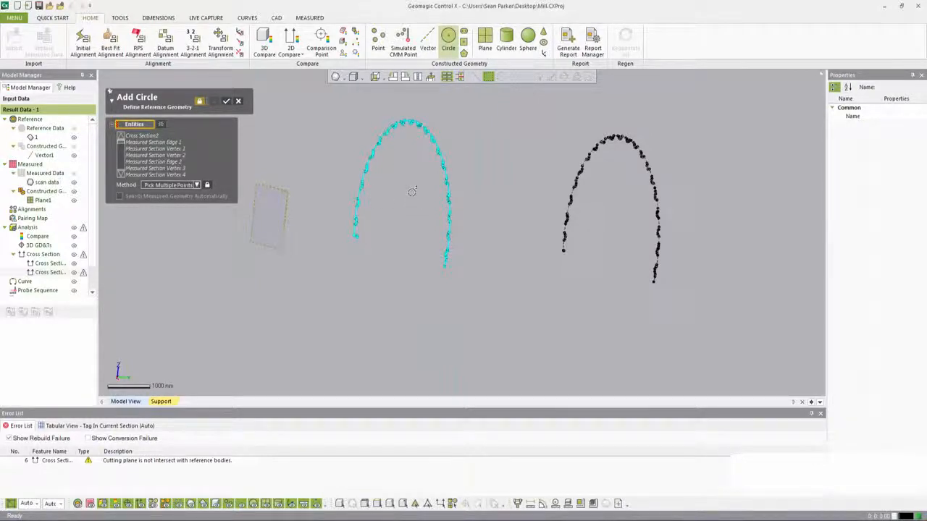
- Look through the reference circle's entity list and try to single out the Cross Section2 entry
right_drag(419, 218, 480, 224)
scroll(175, 153, down, 20)
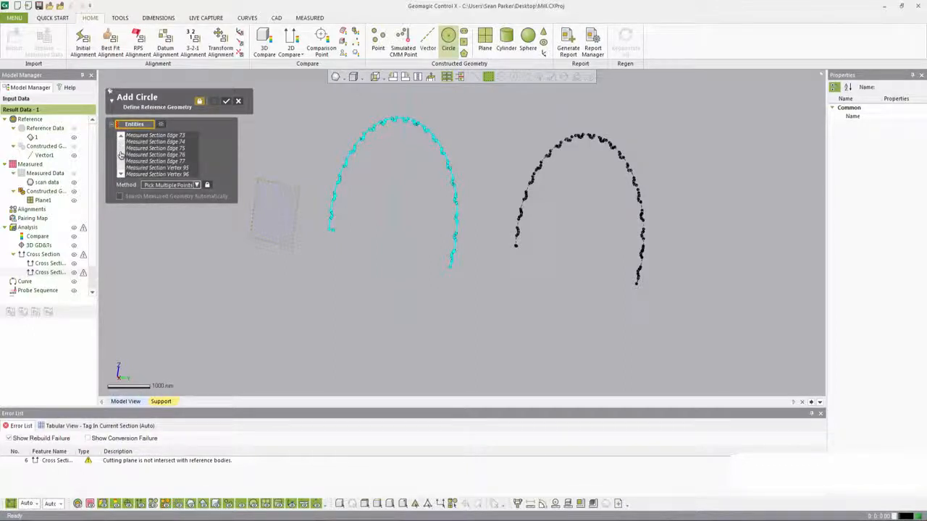
drag(121, 165, 121, 138)
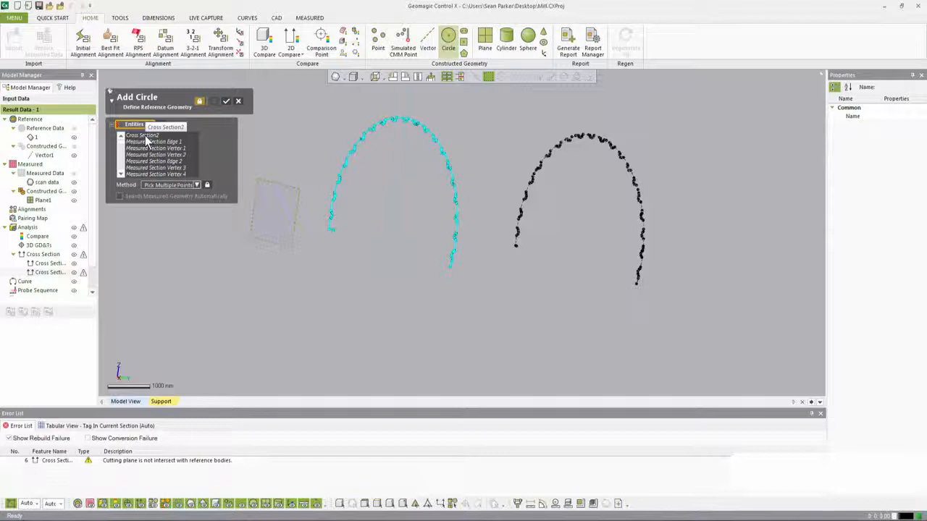
click(144, 137)
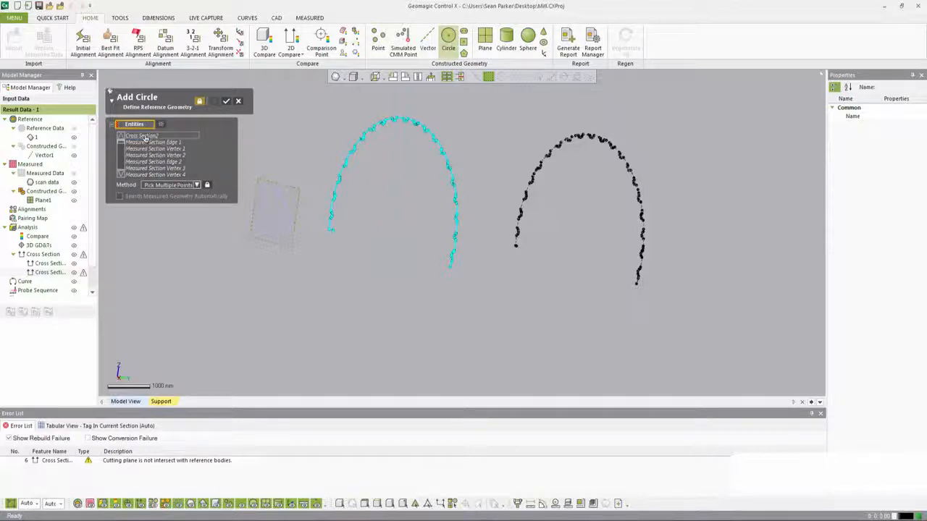
click(150, 138)
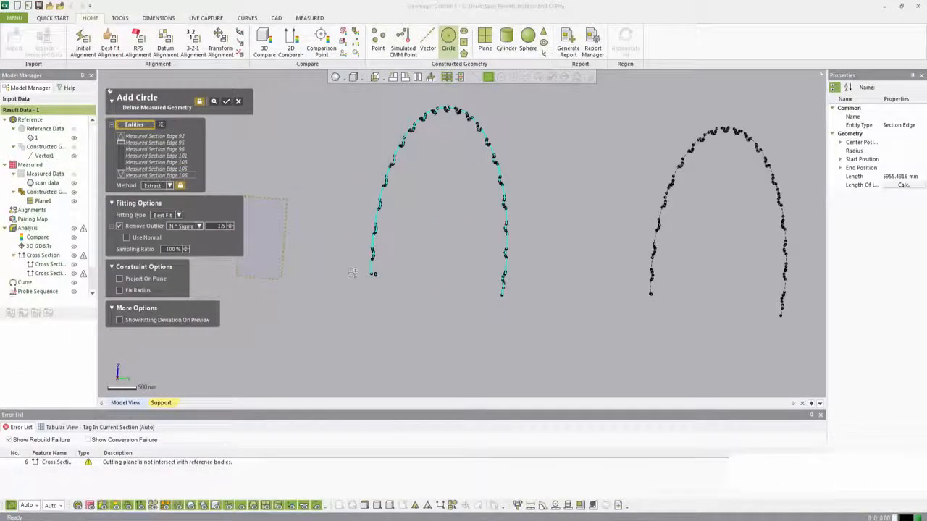
- Preview a best-fit measured circle with the Extract method from the selected edges of the cross section nearest the shaft-end plane
right_drag(352, 273, 467, 323)
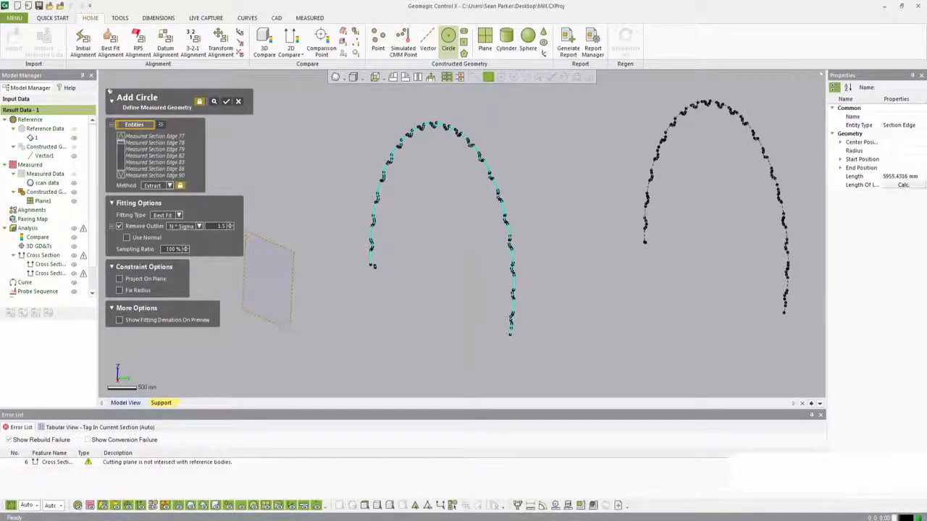
scroll(154, 155, down, 3)
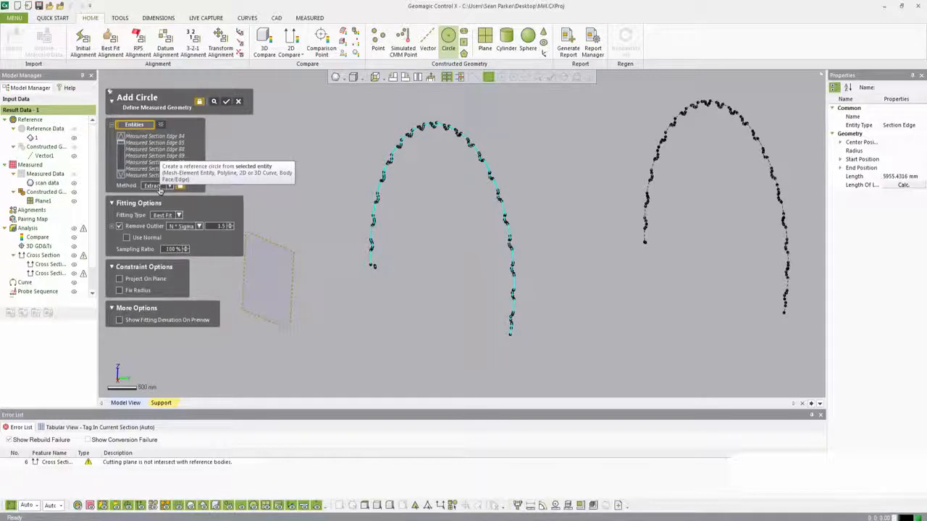
click(214, 101)
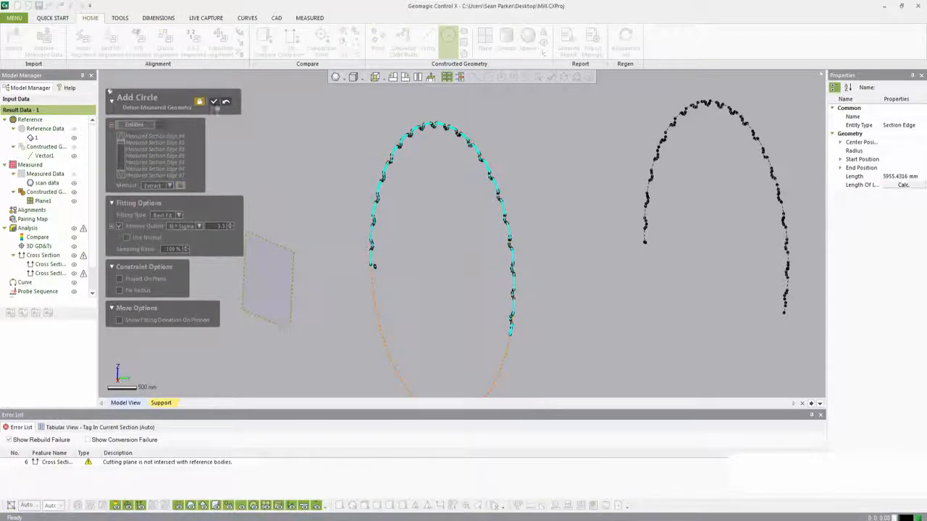
- Examine up close how the previewed circle follows the ribs and grooves of the measured section profile
right_drag(514, 235, 569, 133)
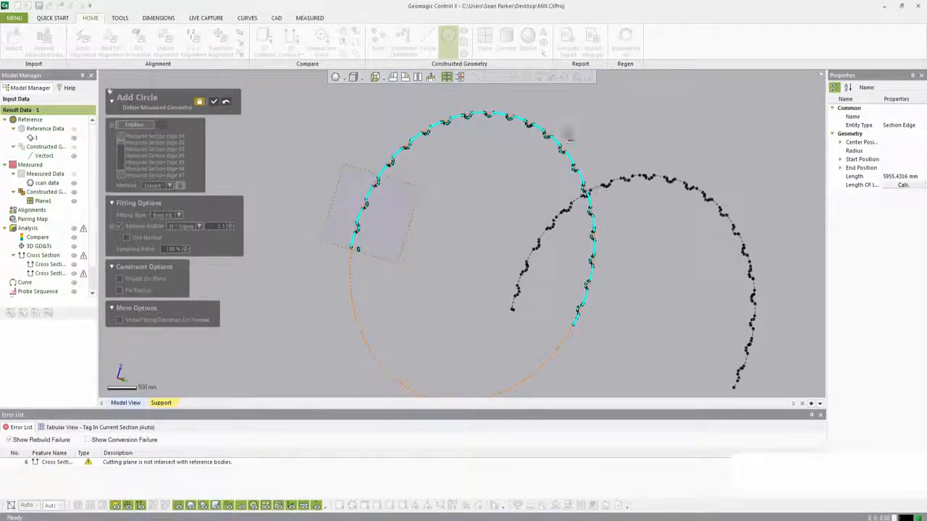
scroll(549, 136, up, 3)
scroll(549, 138, up, 5)
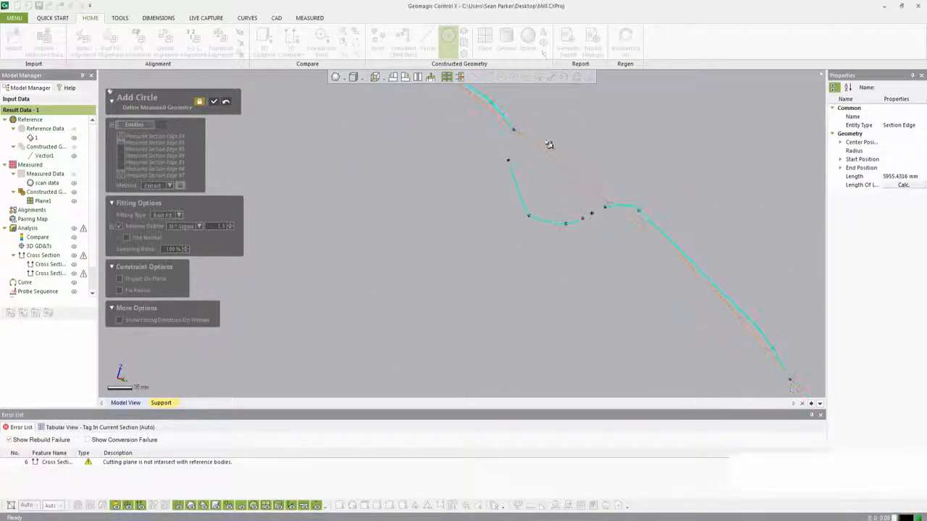
ctrl+right_drag(543, 163, 512, 224)
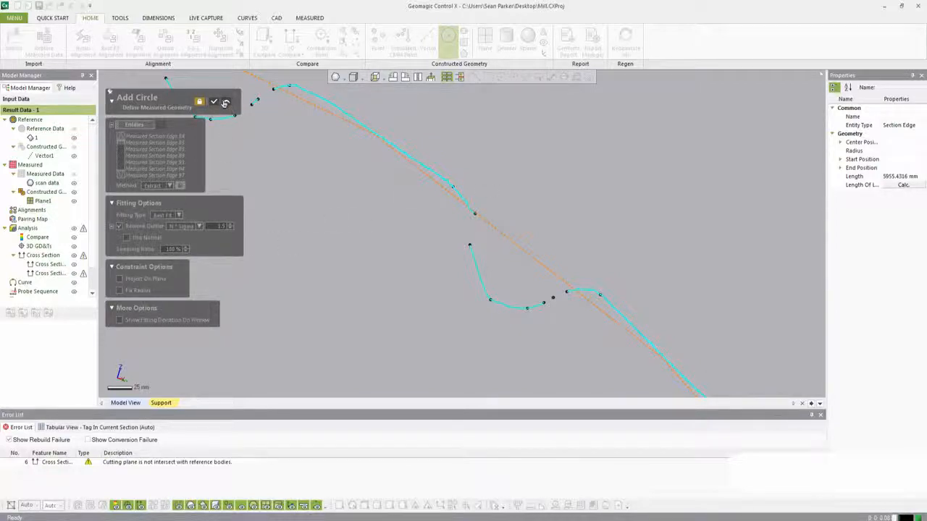
ctrl+right_drag(310, 182, 399, 145)
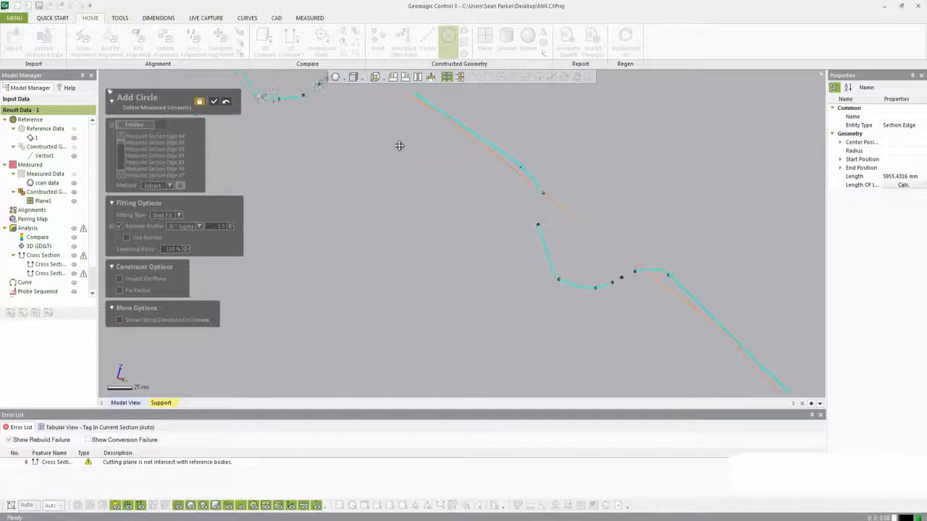
ctrl+right_drag(381, 185, 496, 314)
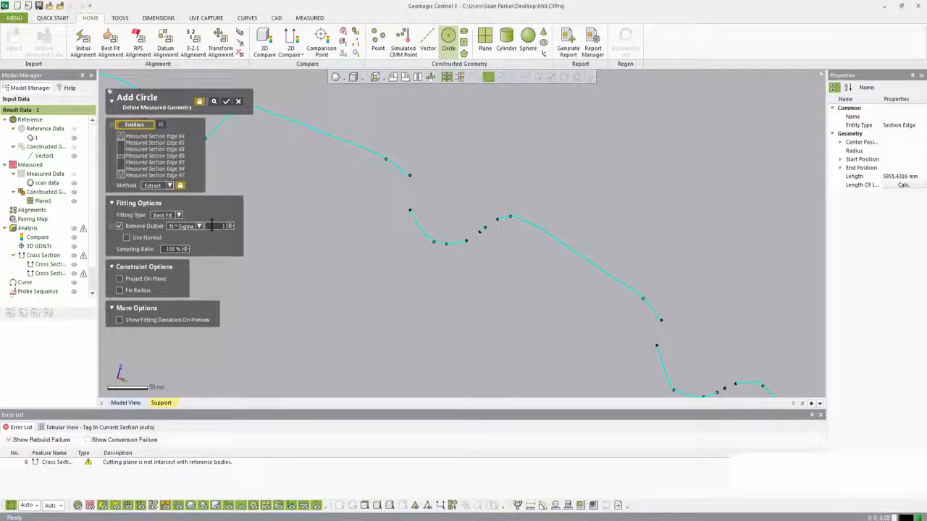
- Preview the fitted circle and compare it with the outer rib surfaces and grooves along the measured profile, then return to the settings
click(214, 103)
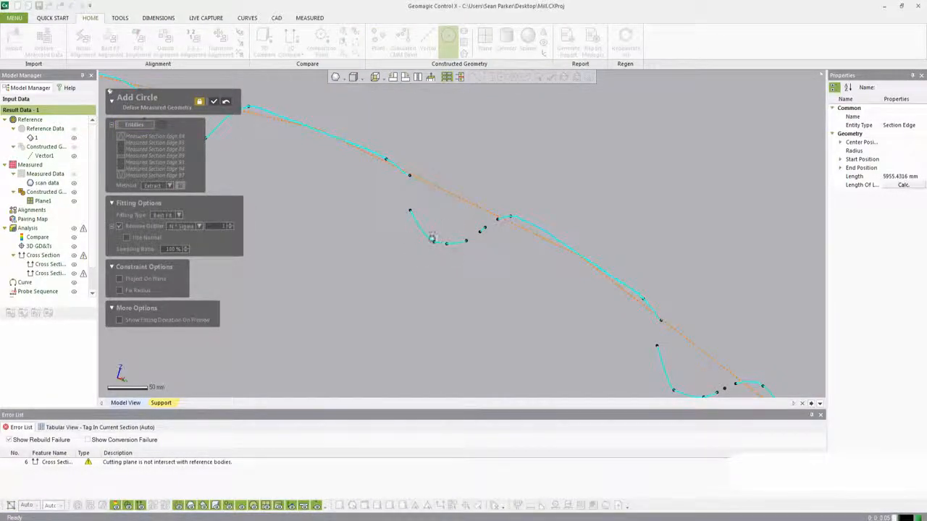
scroll(431, 233, down, 3)
scroll(596, 321, up, 2)
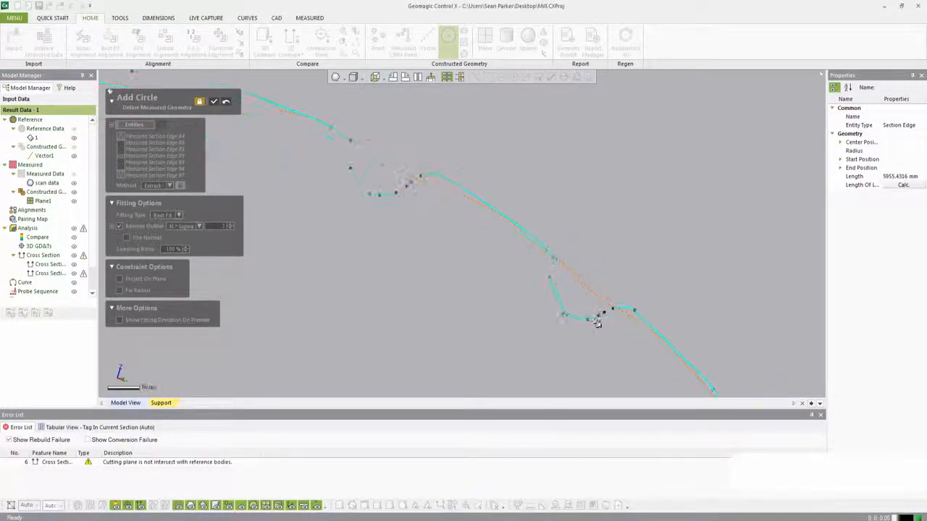
ctrl+right_drag(559, 249, 483, 100)
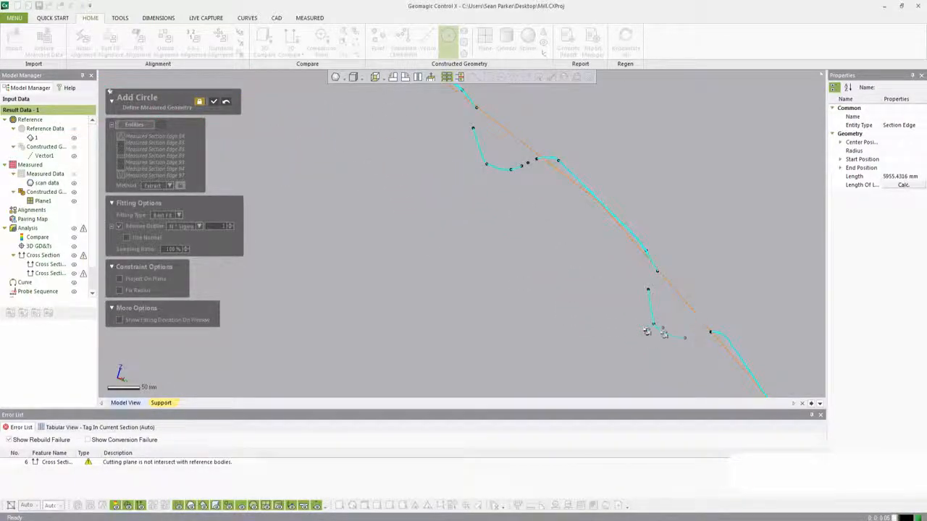
scroll(597, 179, down, 1)
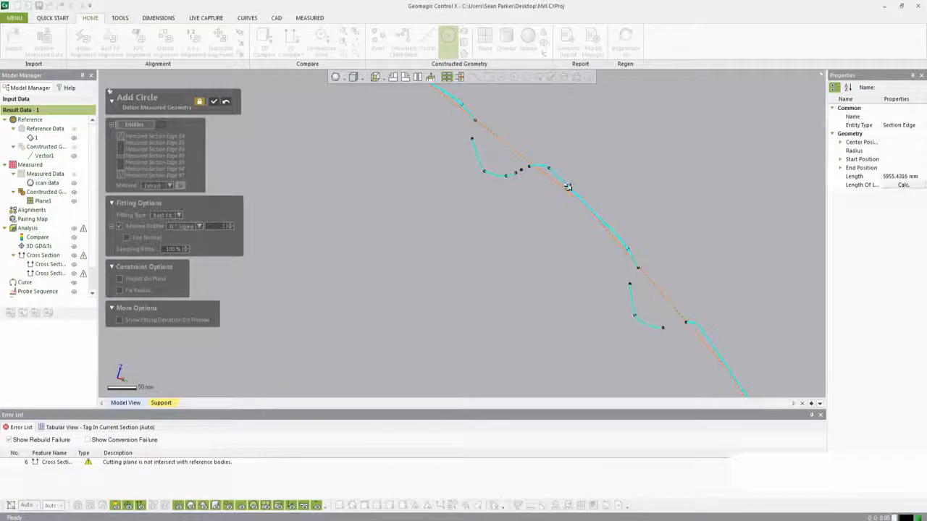
click(226, 102)
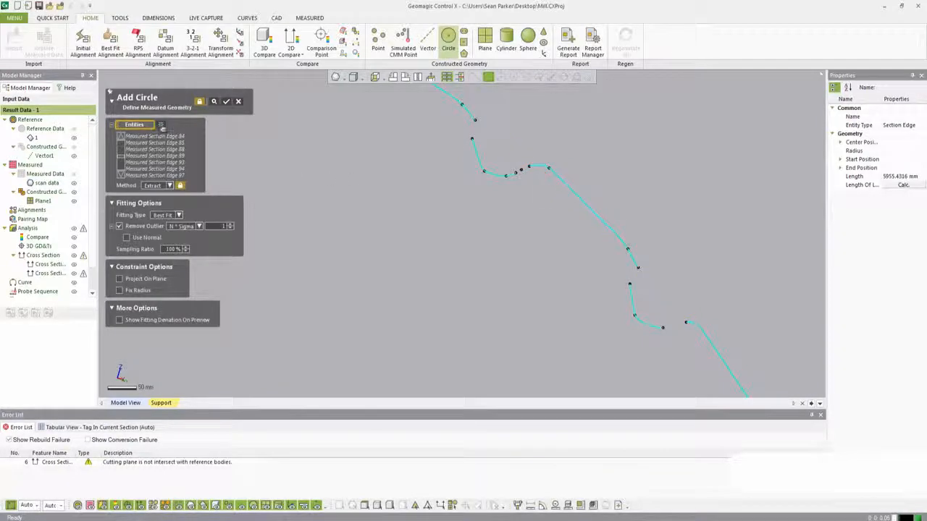
- Clear the circle's entities and select three neighbouring outer rib edges of the cross section nearest the shaft-end plane
click(161, 125)
click(573, 192)
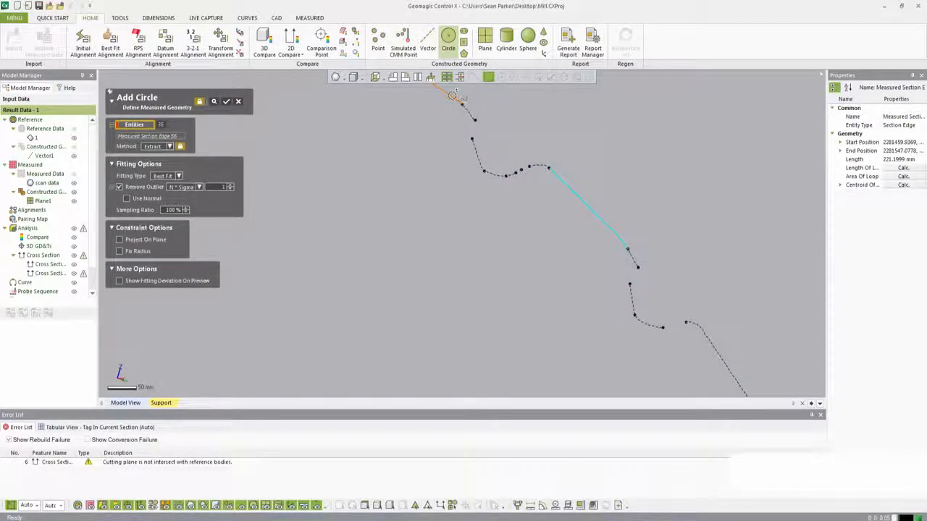
click(456, 99)
click(709, 335)
- Add the outer rib edges down the descending side of the same section profile to the circle's entities, skipping the groove edges
scroll(653, 324, down, 5)
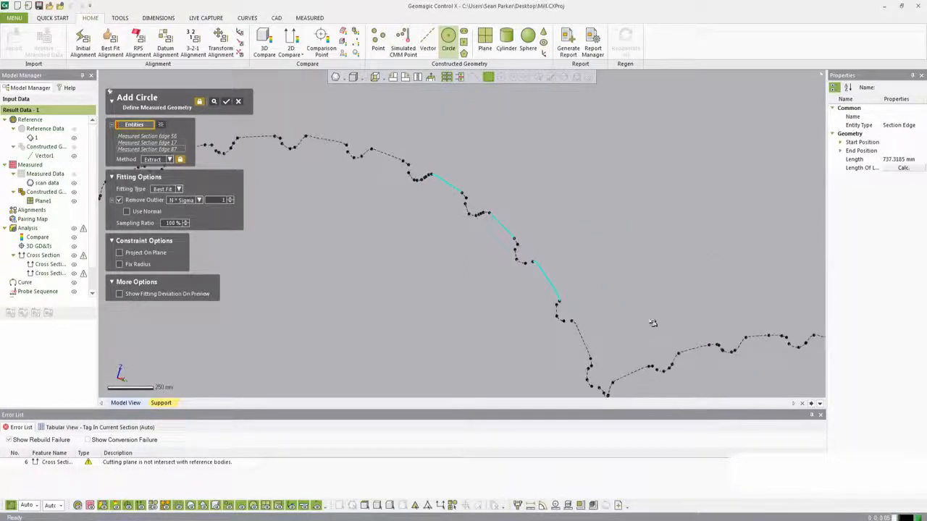
scroll(652, 324, down, 2)
right_drag(588, 286, 526, 182)
ctrl+right_drag(525, 257, 525, 181)
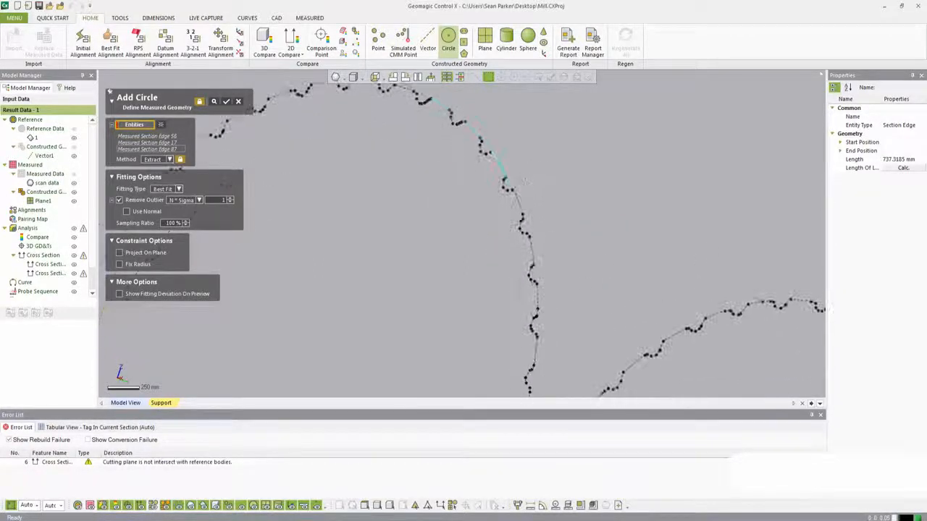
click(520, 215)
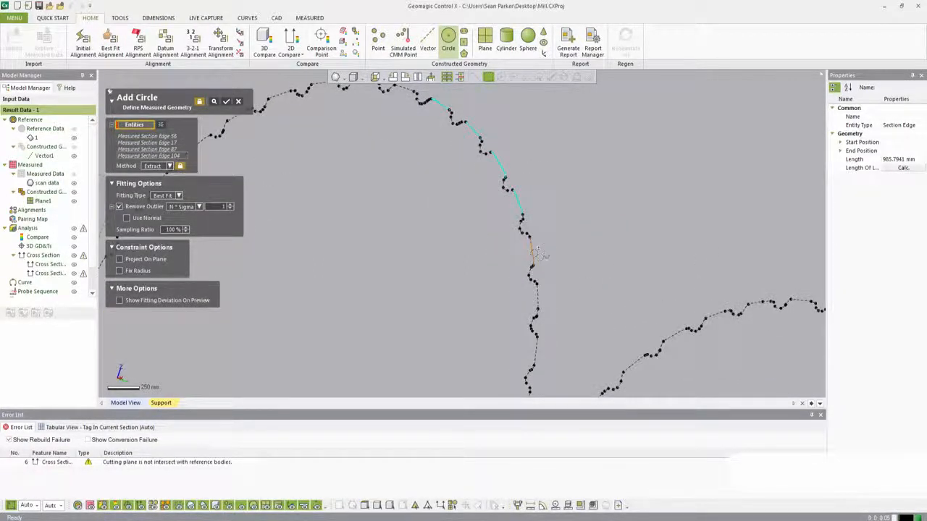
click(537, 255)
click(537, 297)
right_drag(537, 297, 558, 218)
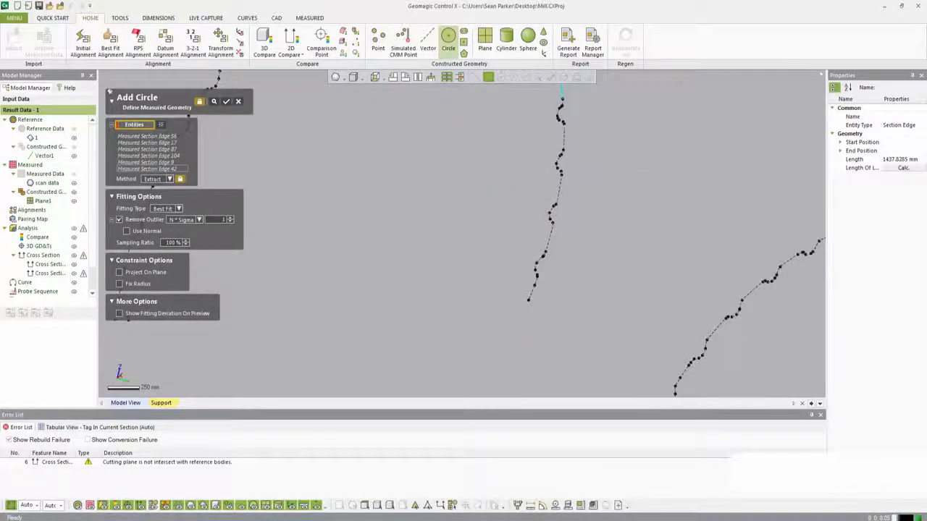
click(564, 140)
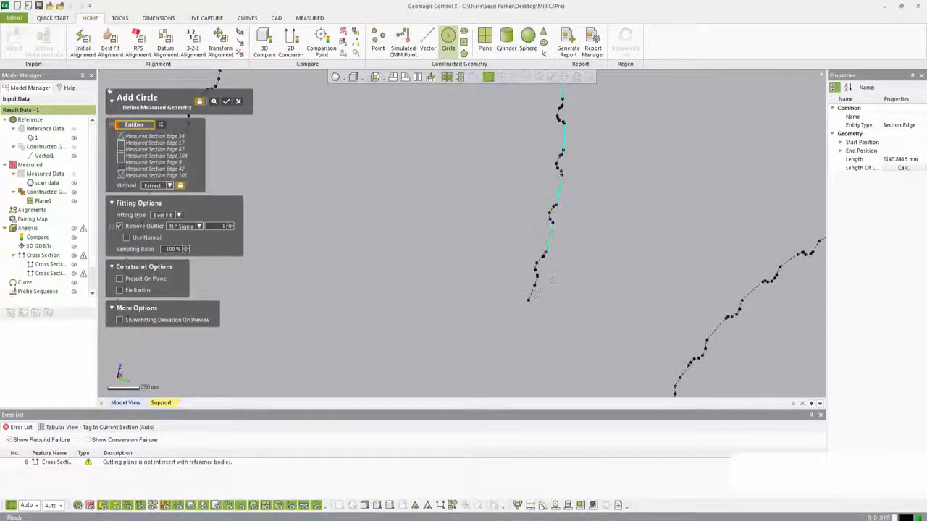
- Add the remaining outer rib edges across the crown and opposite side, create the best-fit measured circle with Extract, and leave the circle command
right_drag(534, 293, 791, 395)
click(501, 176)
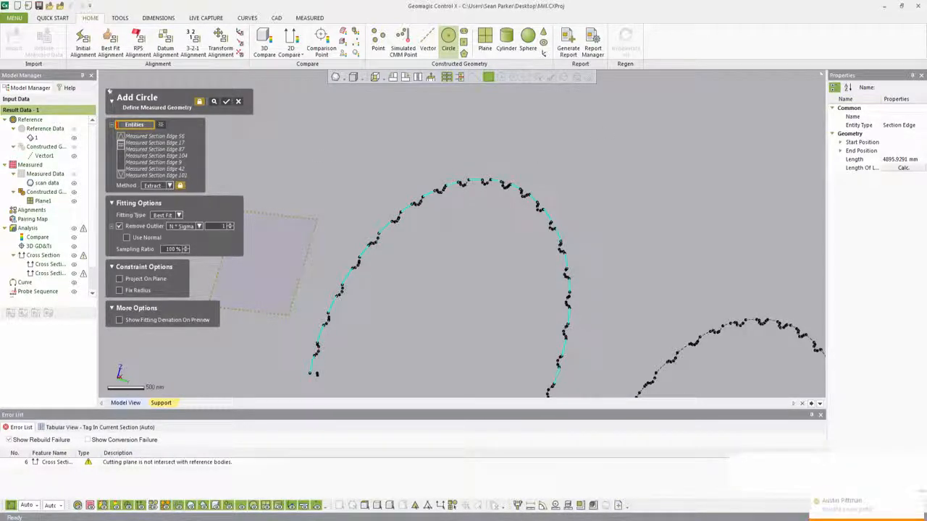
ctrl+right_drag(607, 197, 591, 150)
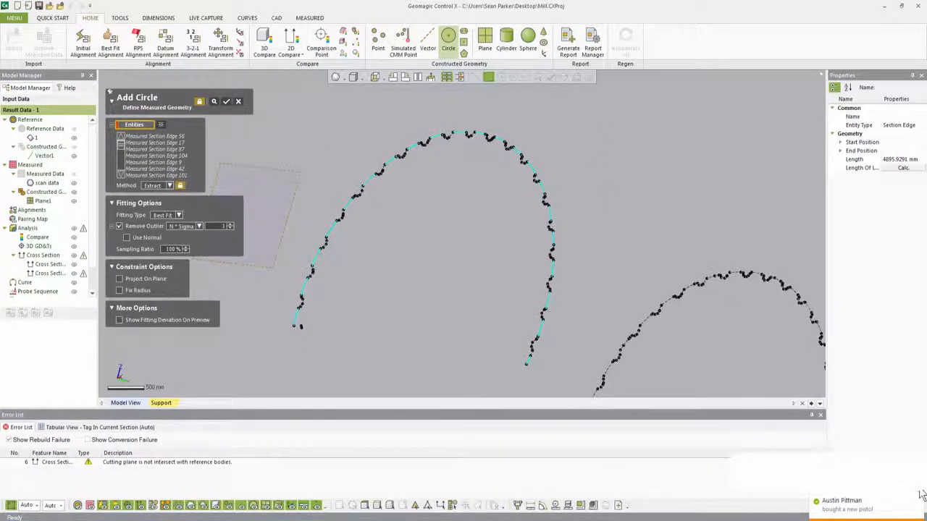
right_drag(481, 223, 486, 185)
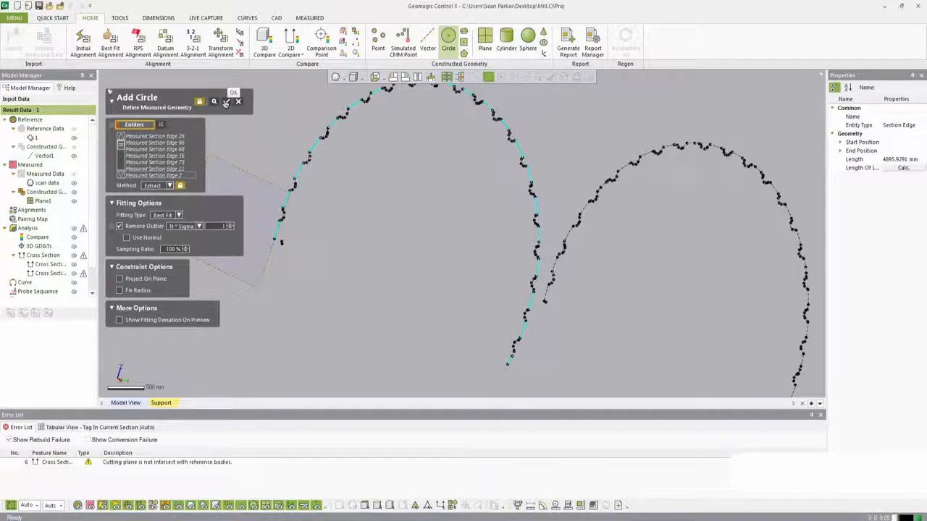
click(226, 102)
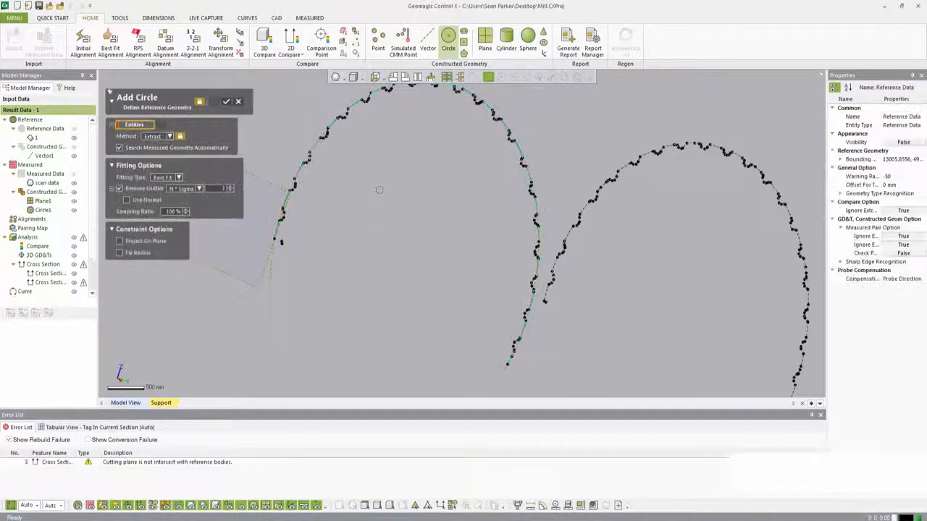
click(238, 101)
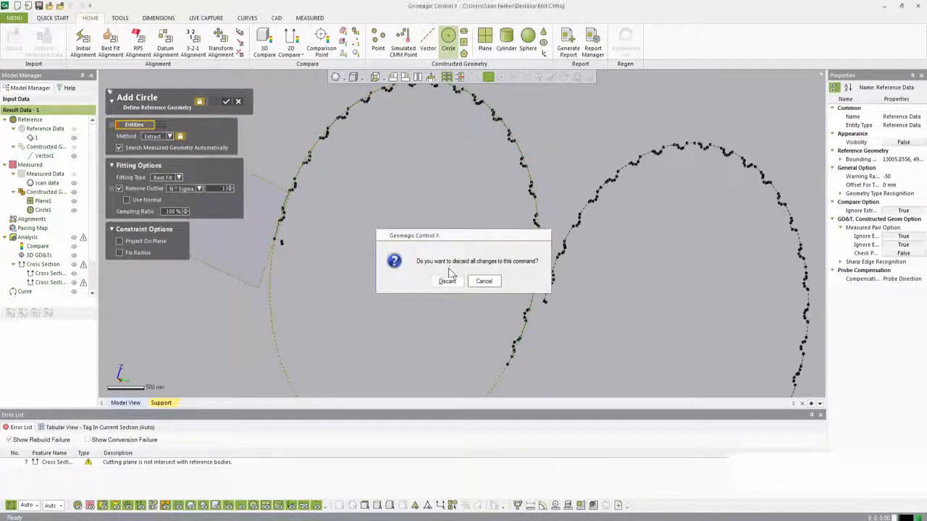
click(444, 281)
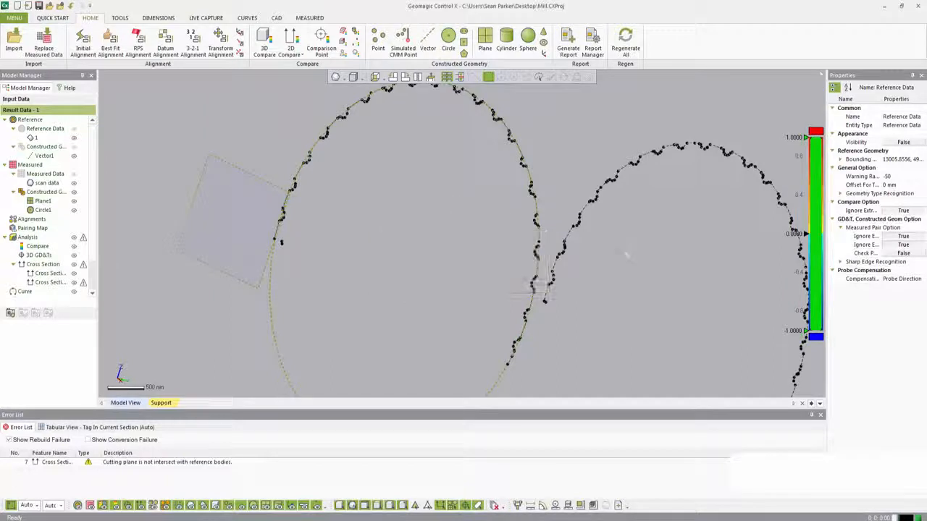
- Turn on the reference section visibility of Cross Section2
click(49, 282)
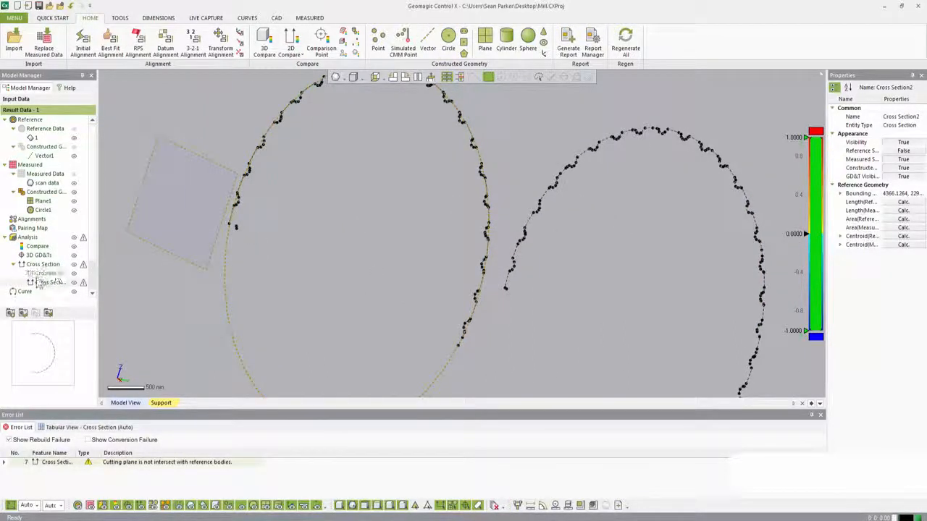
click(903, 151)
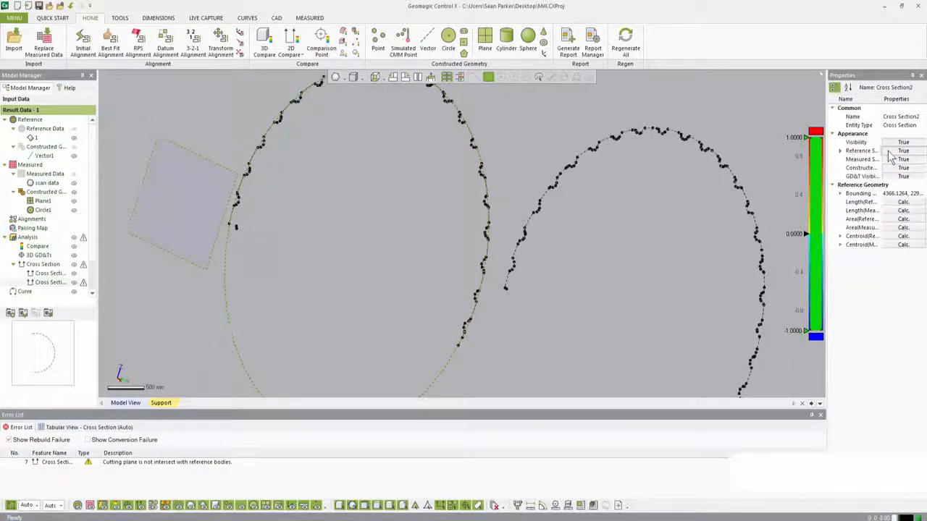
click(659, 227)
ctrl+right_drag(803, 260, 626, 195)
click(448, 40)
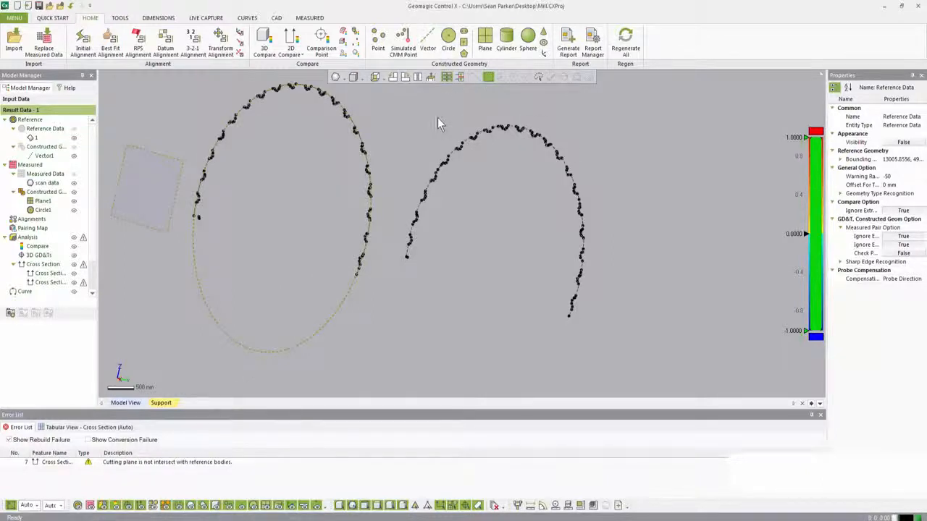
drag(619, 383, 383, 81)
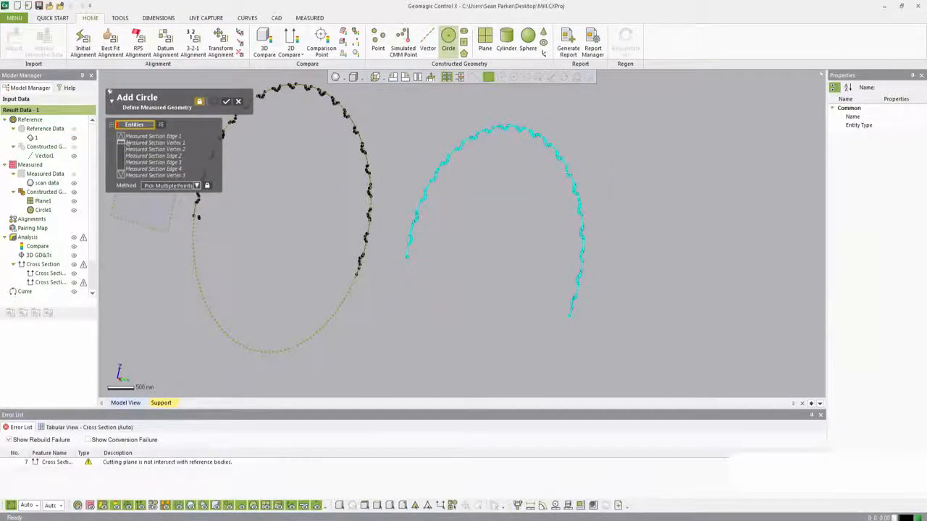
click(174, 186)
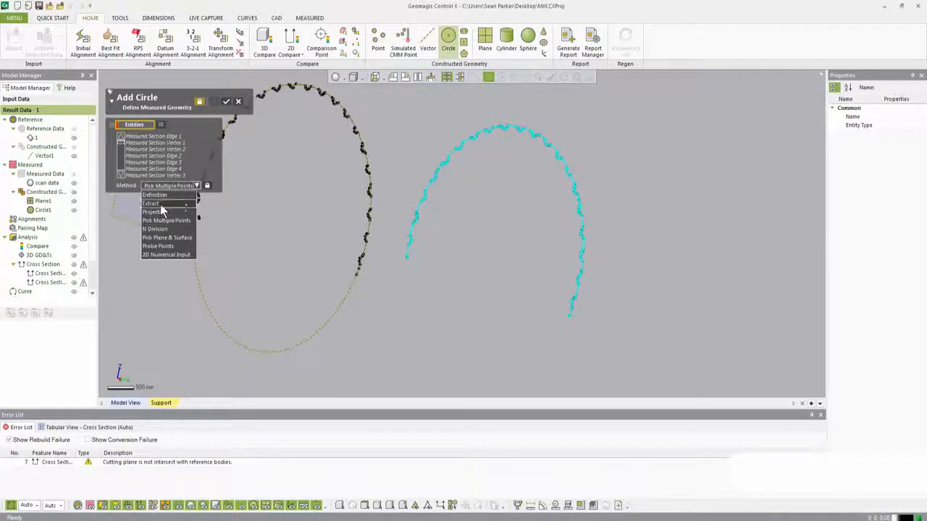
click(163, 202)
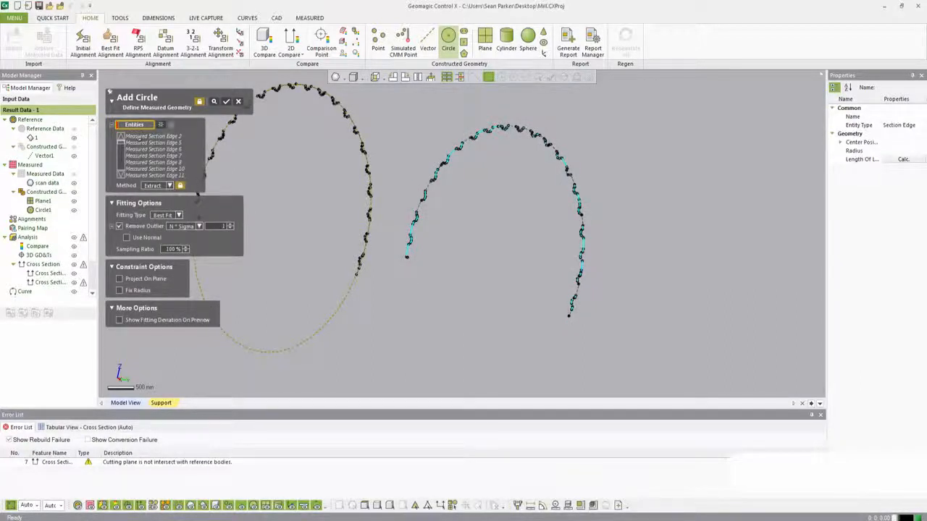
right_drag(533, 225, 553, 225)
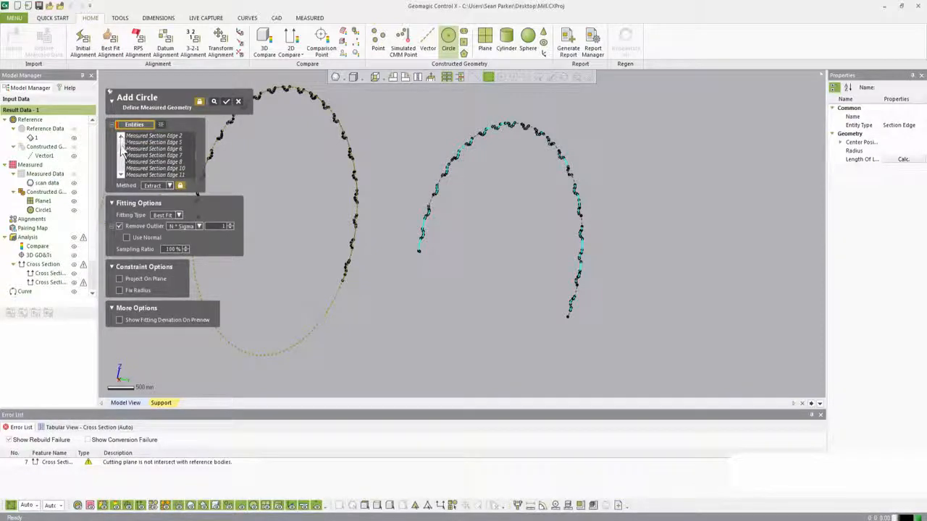
click(121, 175)
drag(121, 146, 118, 180)
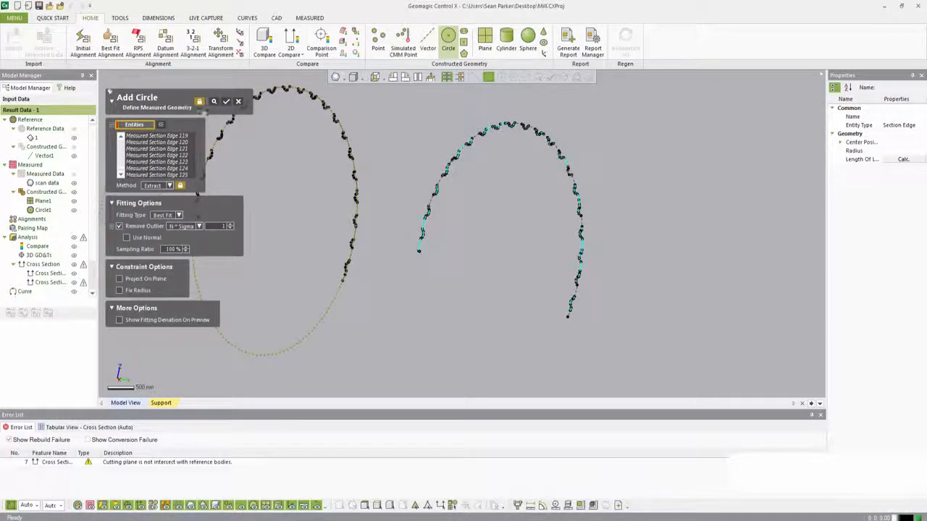
click(161, 125)
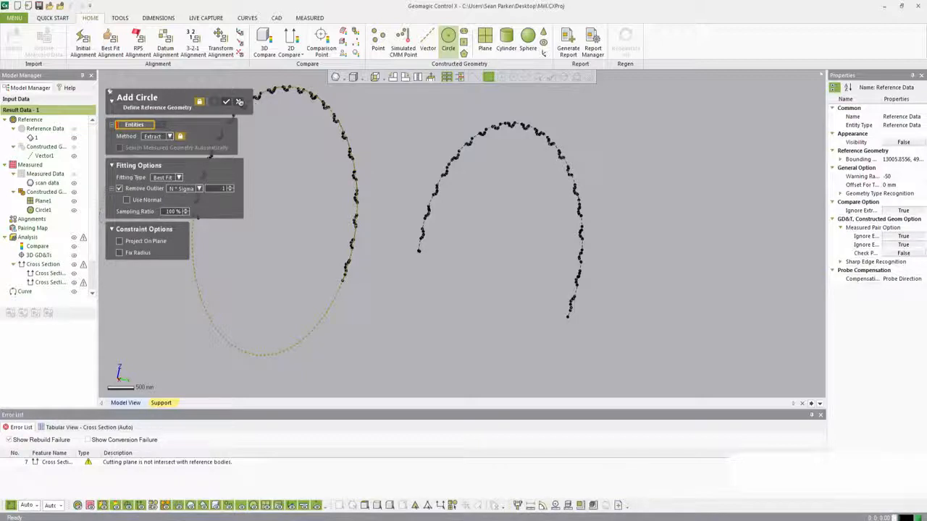
click(240, 101)
click(447, 279)
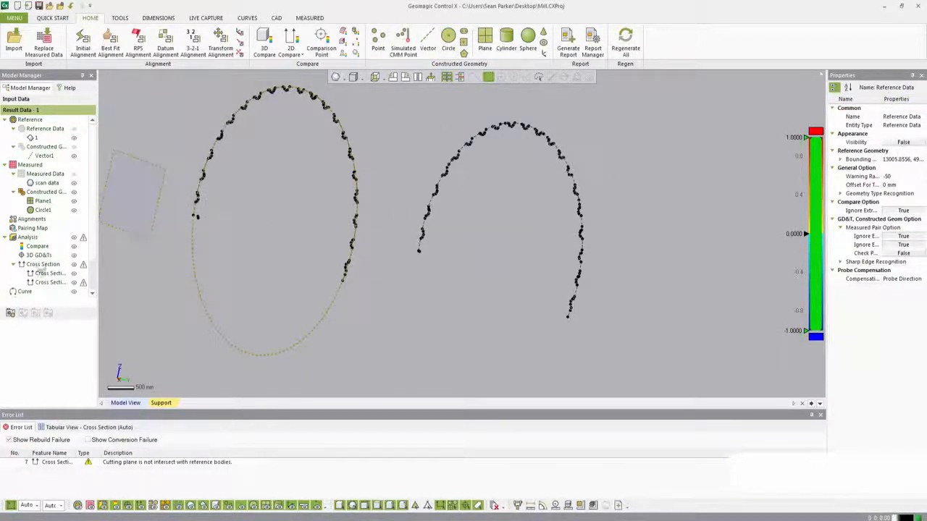
- Turn off the reference section visibility of Cross Section2 and deselect it
click(42, 284)
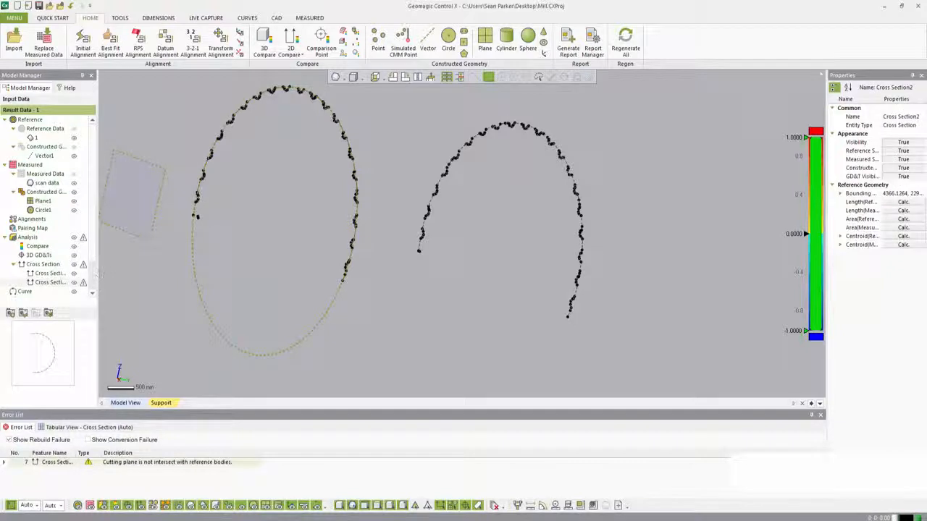
click(904, 150)
click(898, 166)
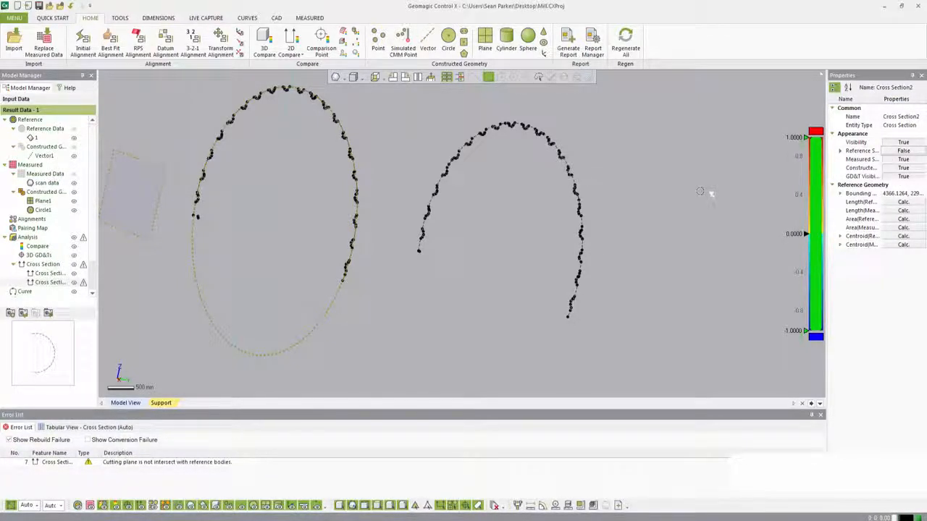
click(700, 191)
- Create a best-fit measured circle with the Extract method from all edges of the cross section farther from the shaft-end plane
right_drag(701, 191, 683, 167)
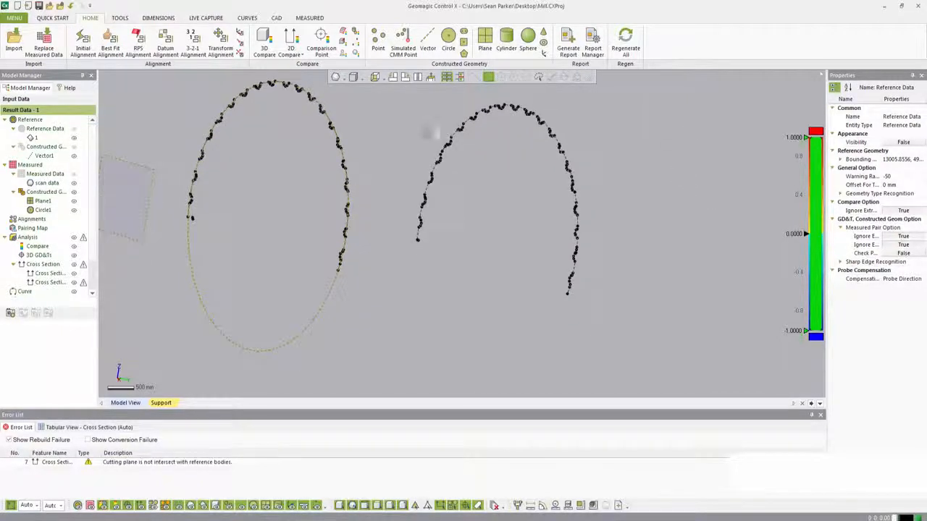
click(448, 38)
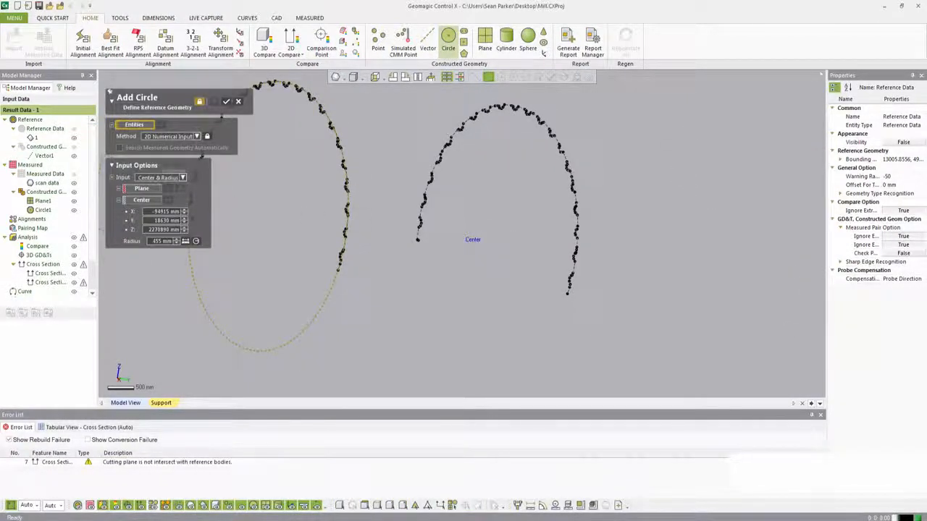
click(196, 136)
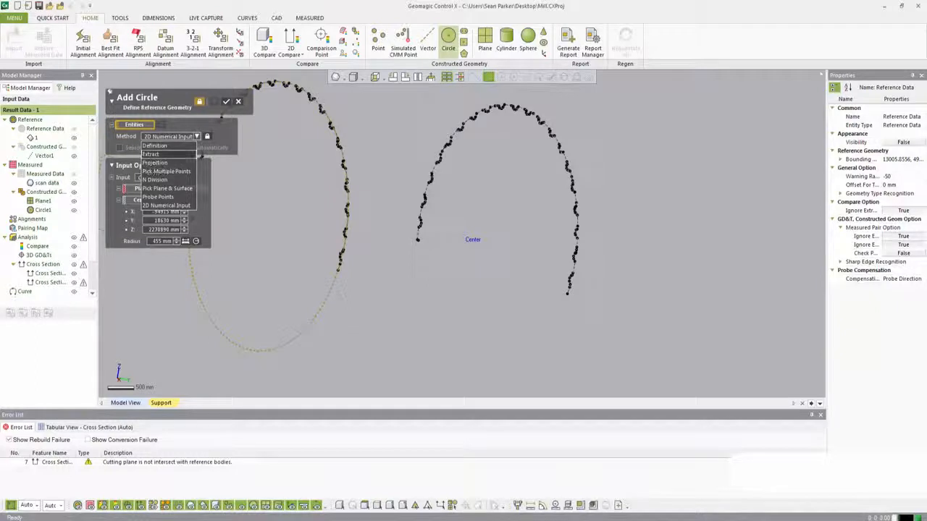
click(150, 155)
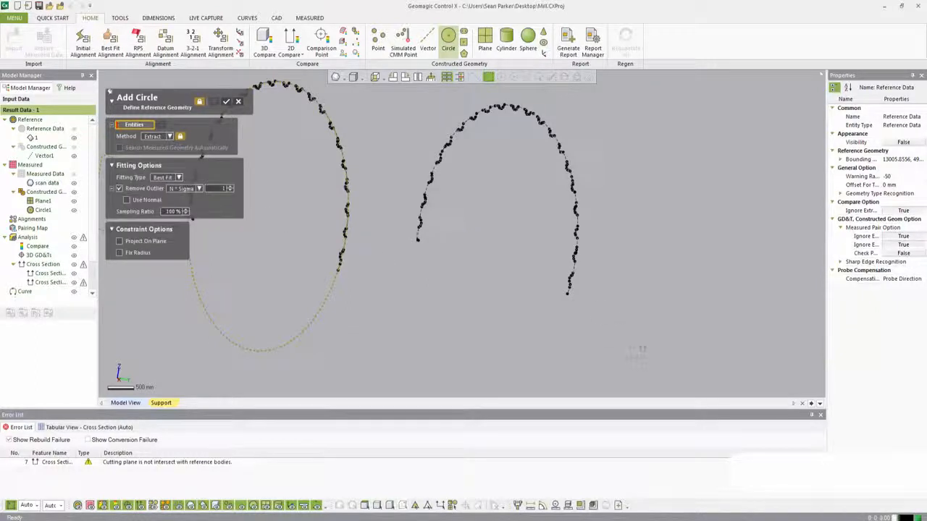
click(408, 87)
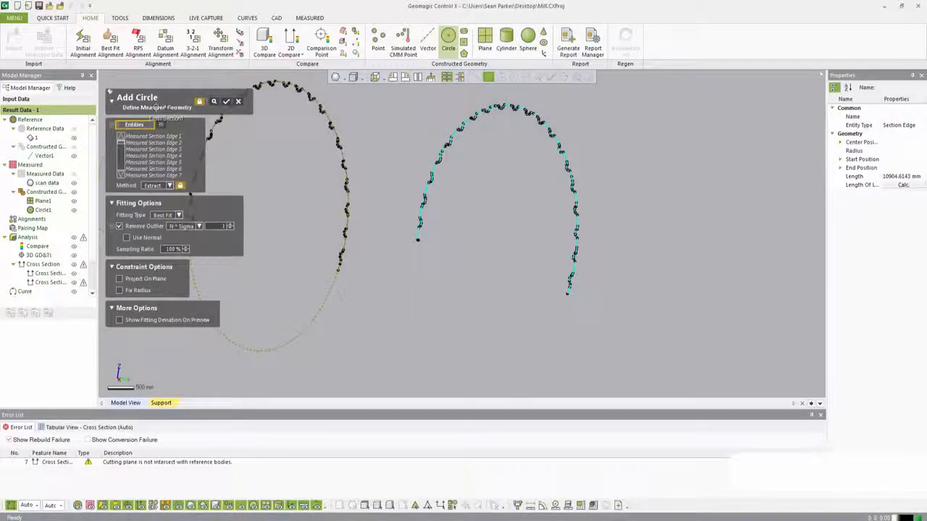
click(215, 101)
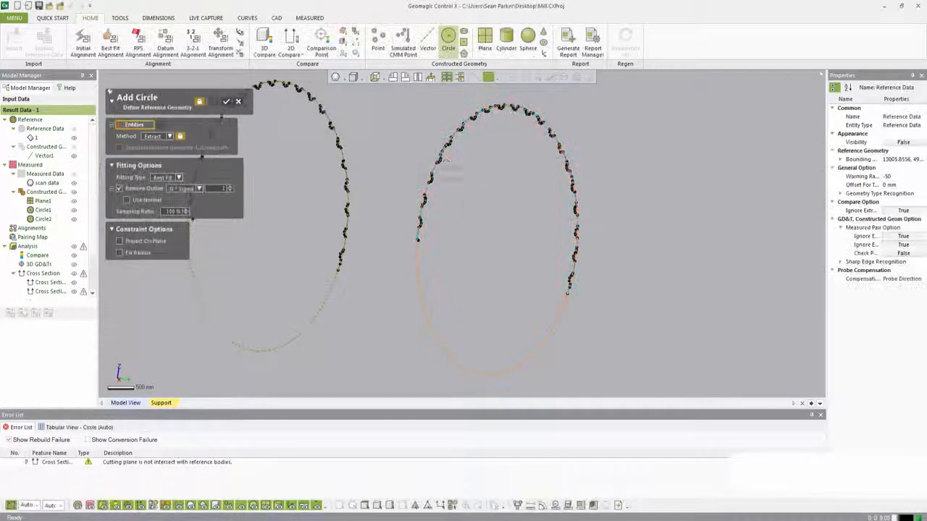
- Leave the circle command and create a measured vector through the centres of Circle1 and Circle2 with Pick Multiple Points
click(240, 101)
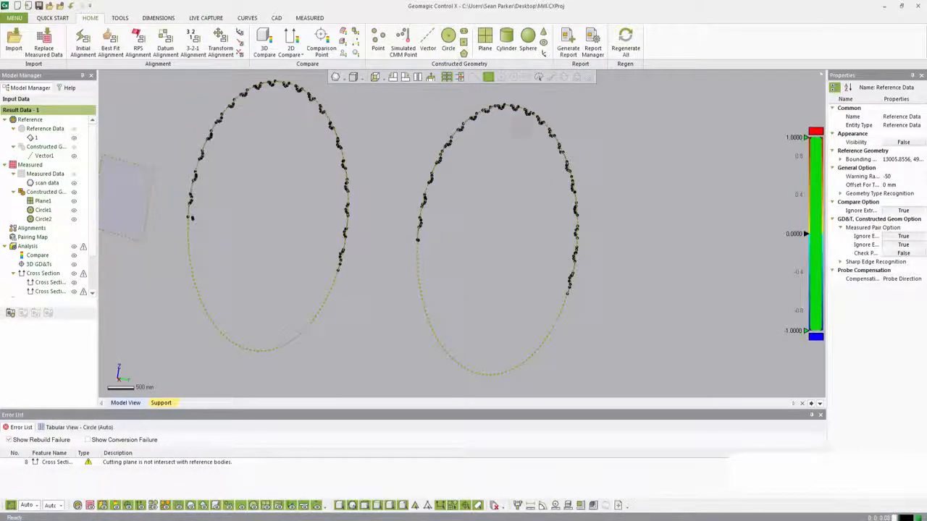
click(428, 44)
click(330, 296)
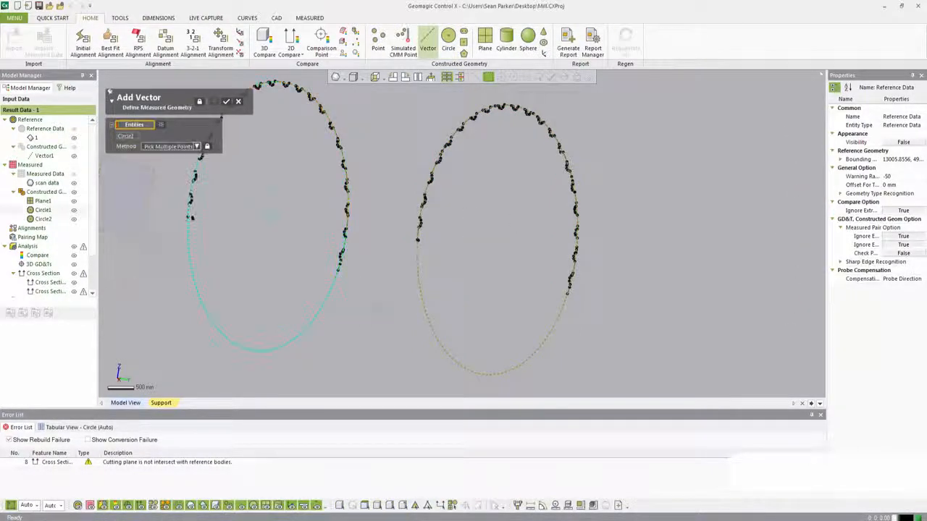
click(433, 326)
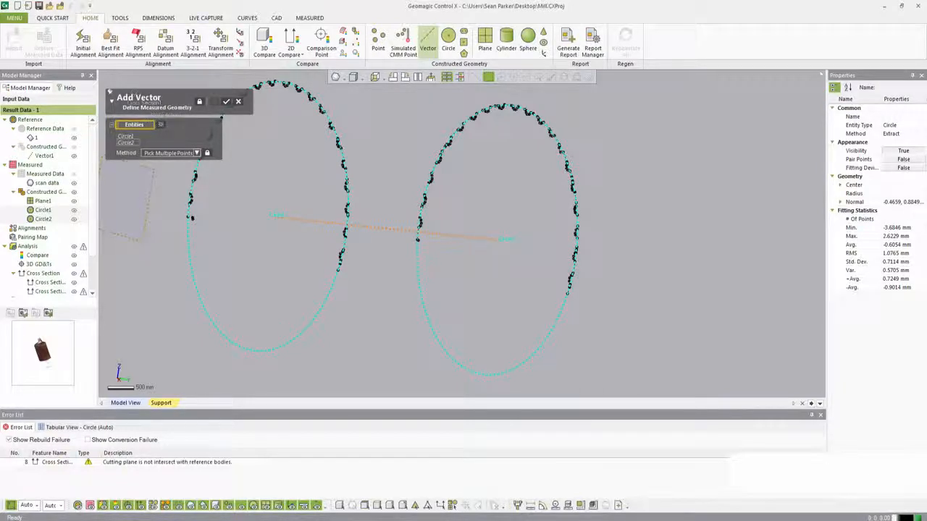
click(224, 100)
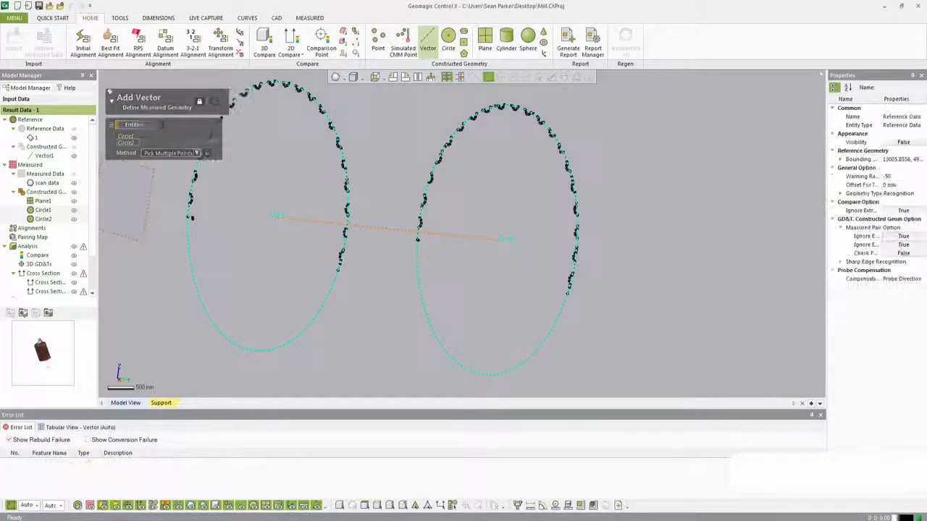
- Hide the measured constructed geometry and both cross sections, and show the reference model with its constructed vector
ctrl+right_drag(362, 242, 475, 200)
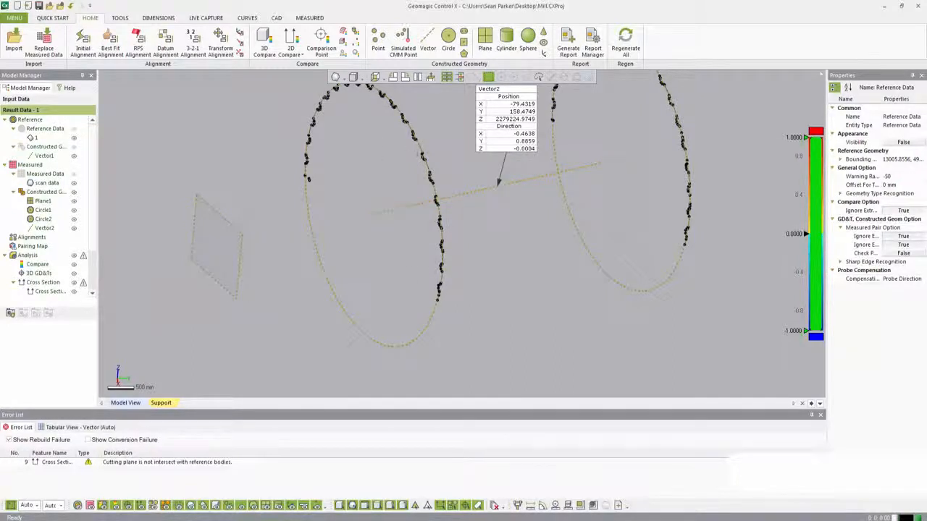
scroll(429, 157, up, 10)
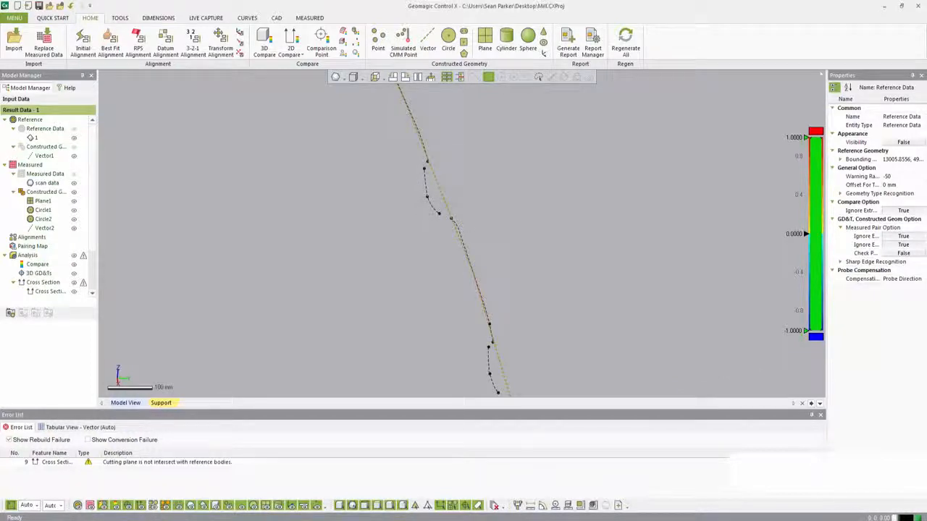
scroll(439, 201, down, 6)
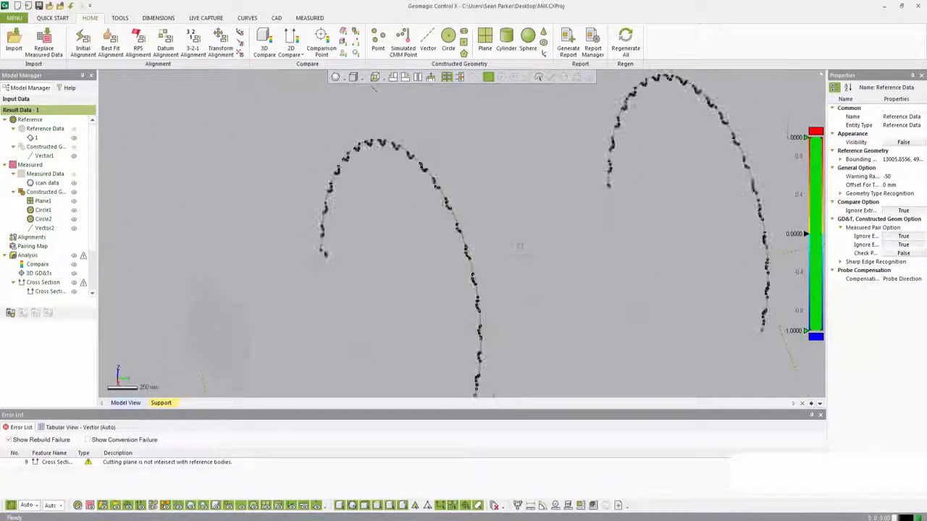
scroll(520, 246, down, 3)
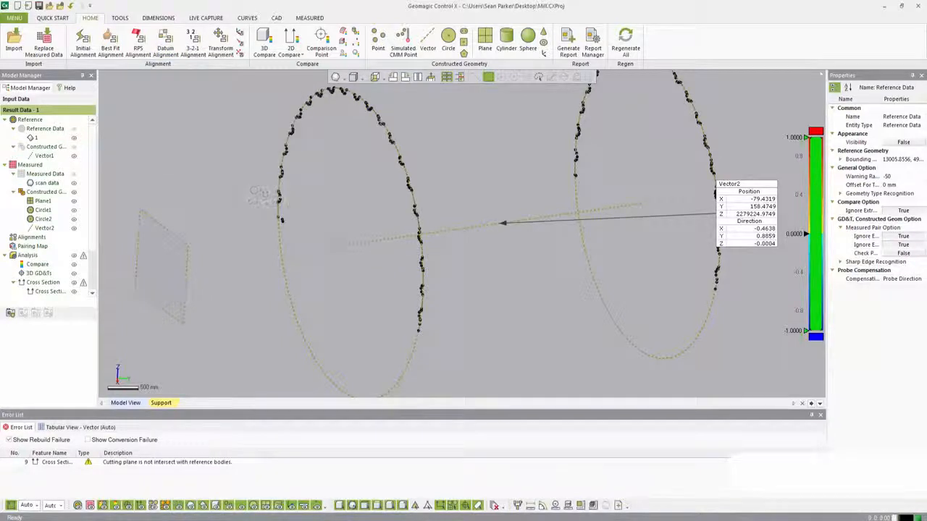
click(186, 262)
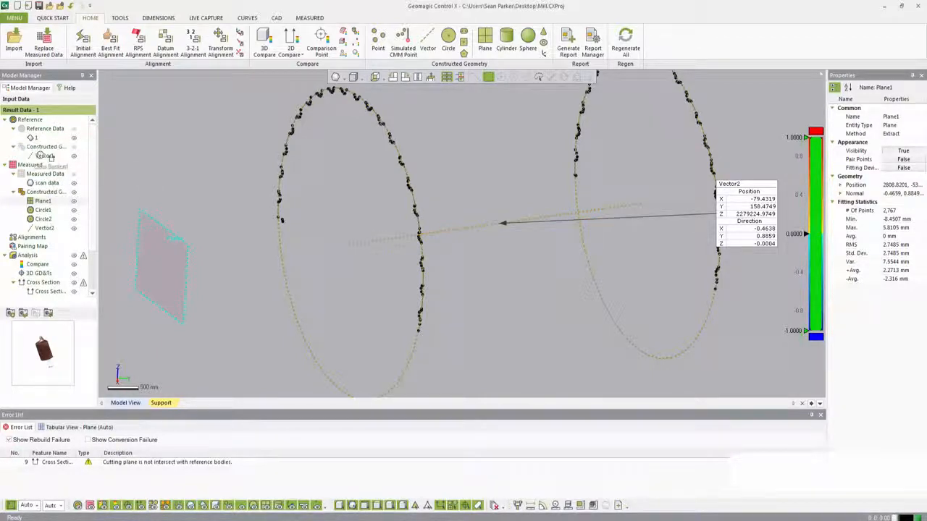
click(102, 167)
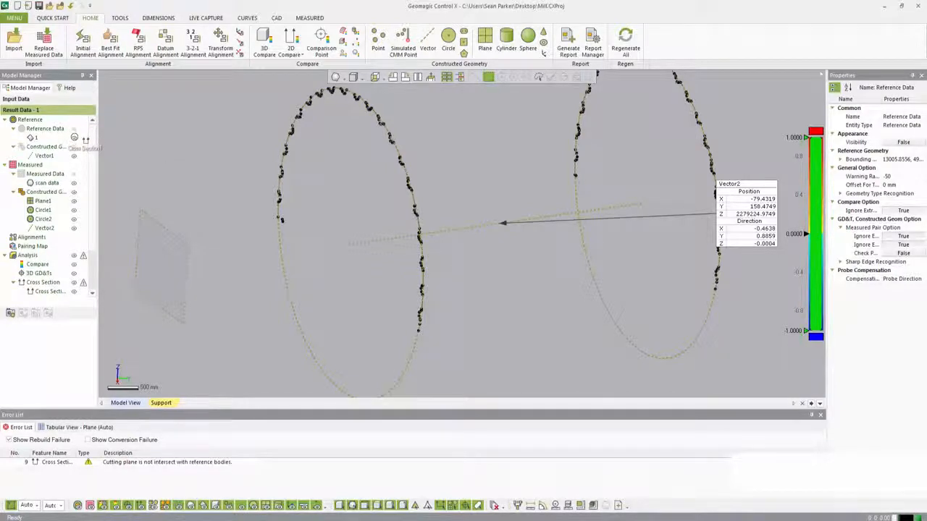
click(74, 193)
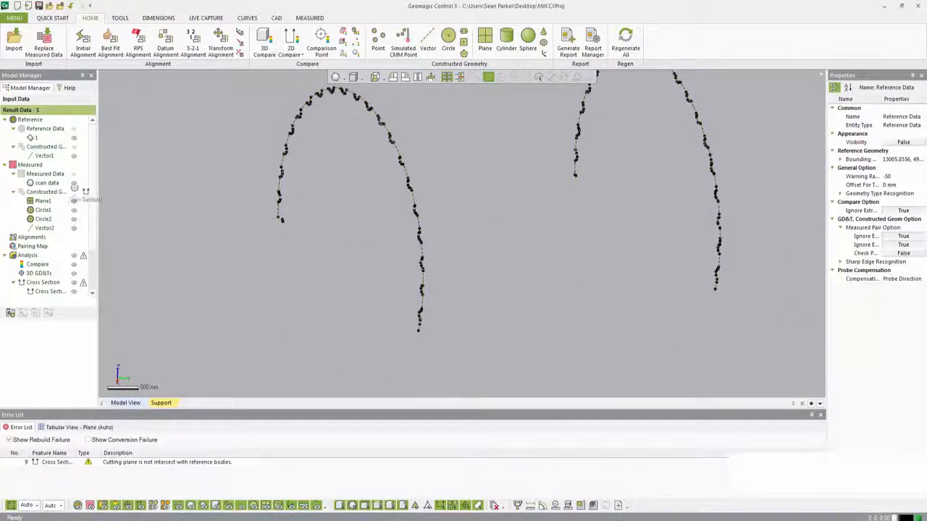
scroll(89, 240, down, 2)
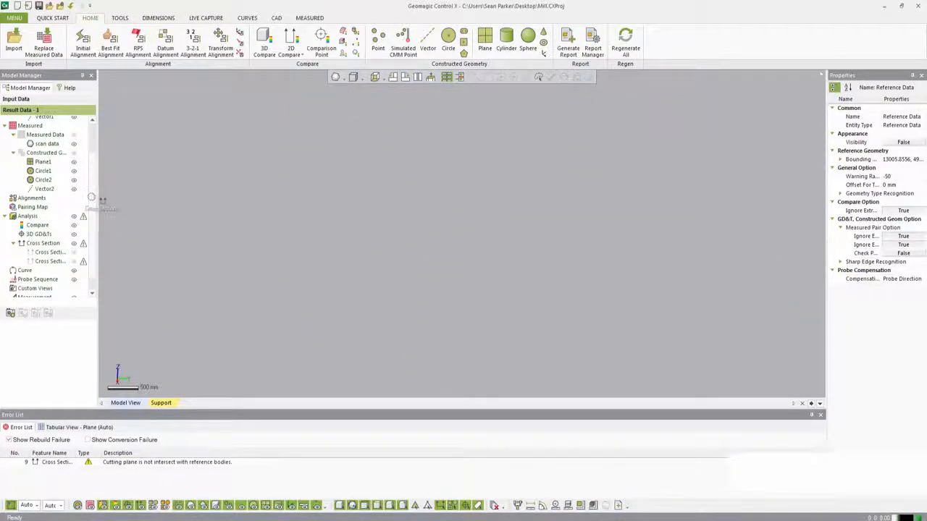
scroll(89, 190, up, 2)
click(74, 129)
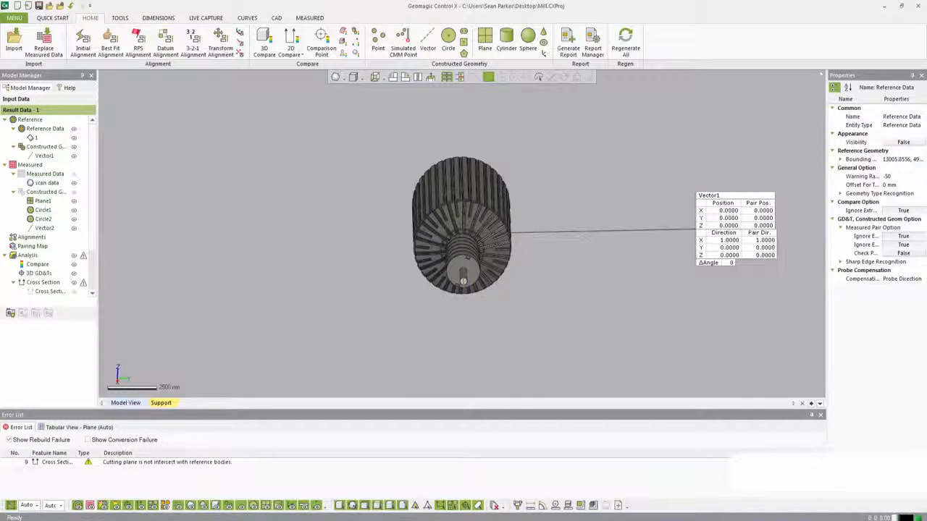
- Set the annotation style of the Vector feature type to show as Label
right_drag(548, 295, 257, 278)
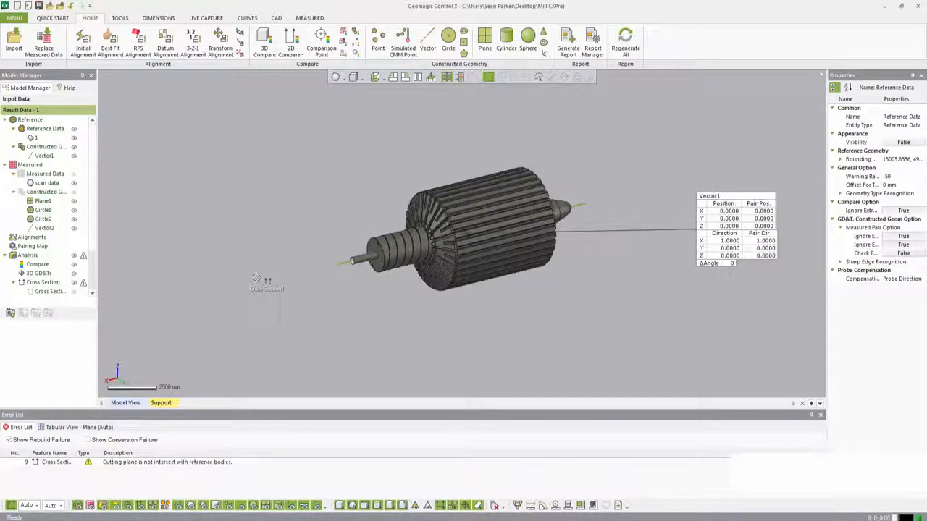
right_click(729, 214)
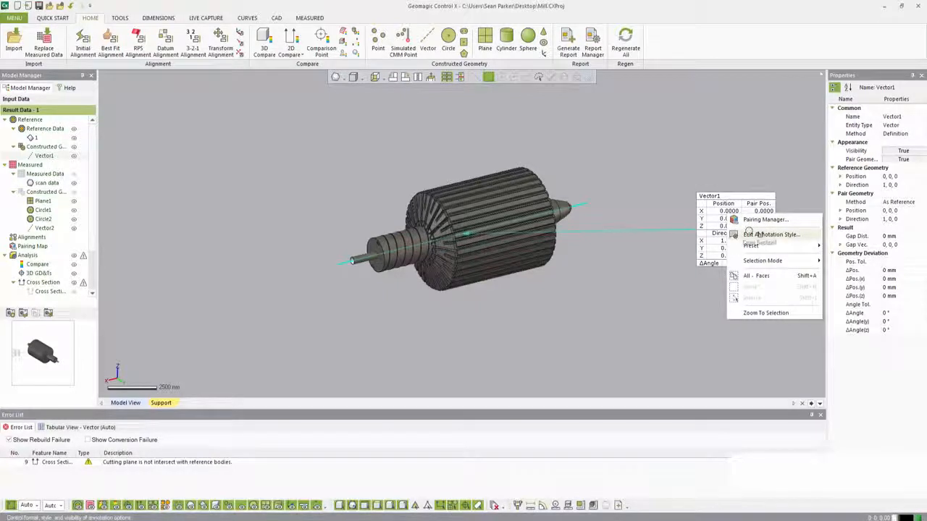
click(749, 234)
click(384, 382)
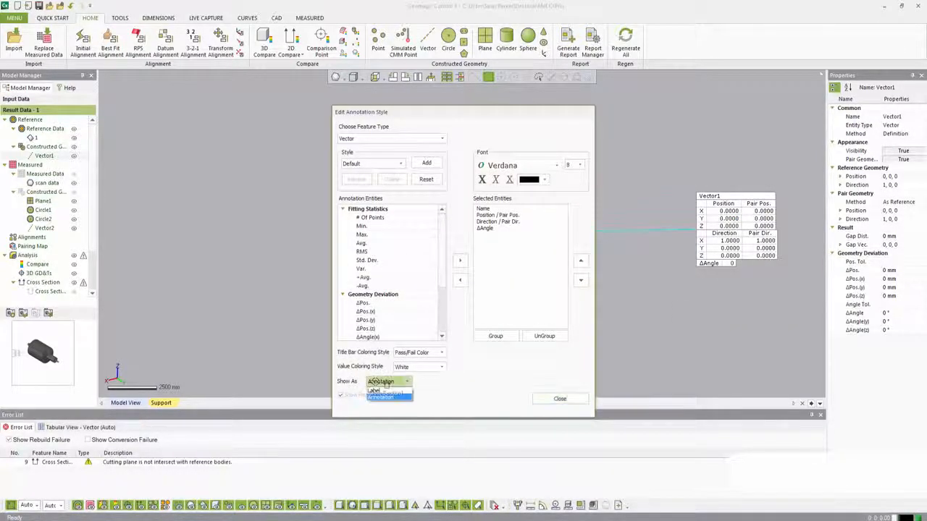
click(374, 390)
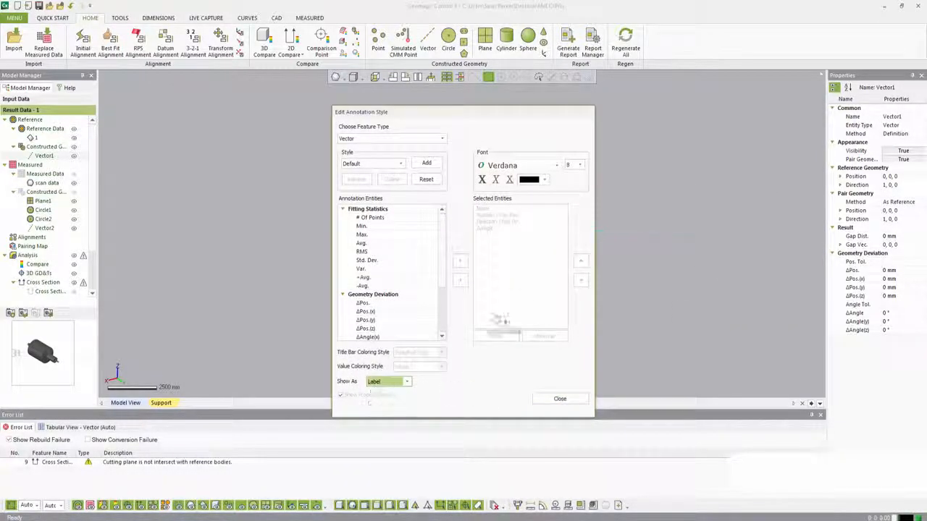
click(561, 400)
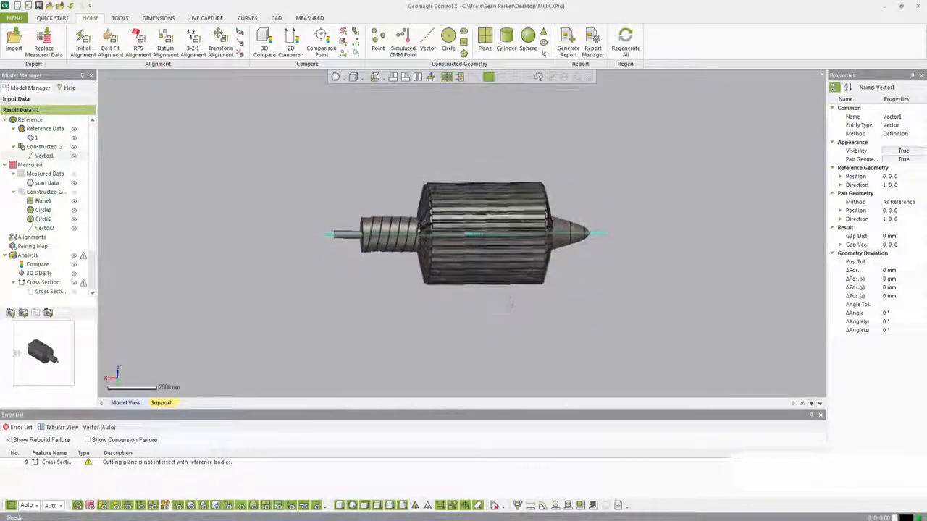
- Pair the reference model's flat face at the base of the shaft end with measured Plane1 in the Pairing Manager
right_drag(510, 304, 517, 250)
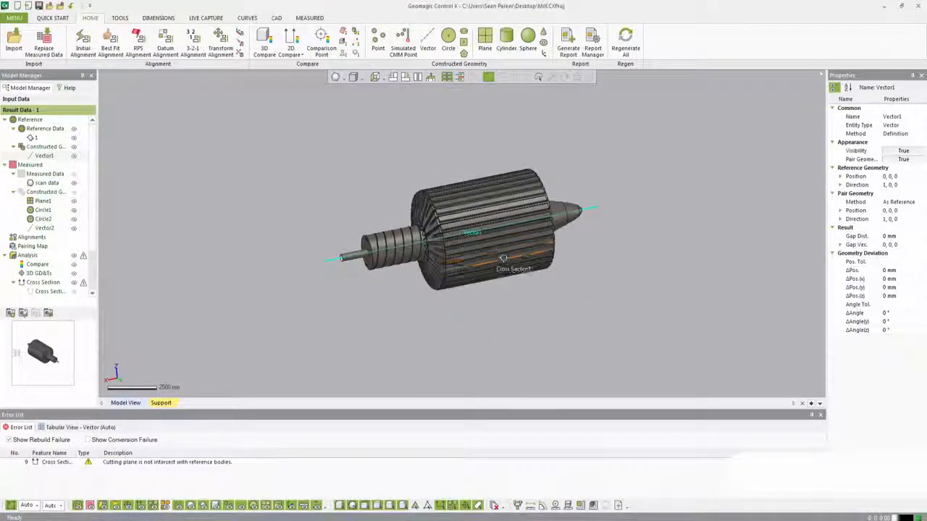
scroll(503, 258, up, 3)
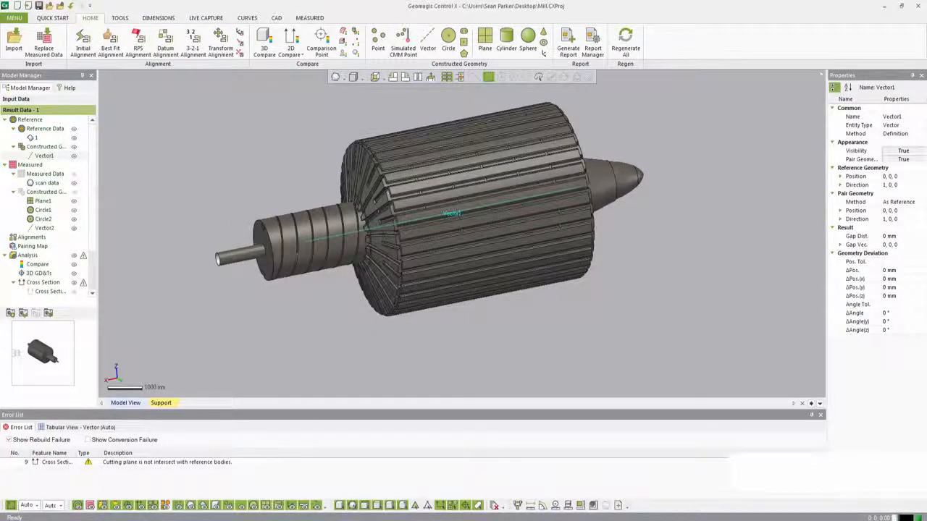
click(121, 18)
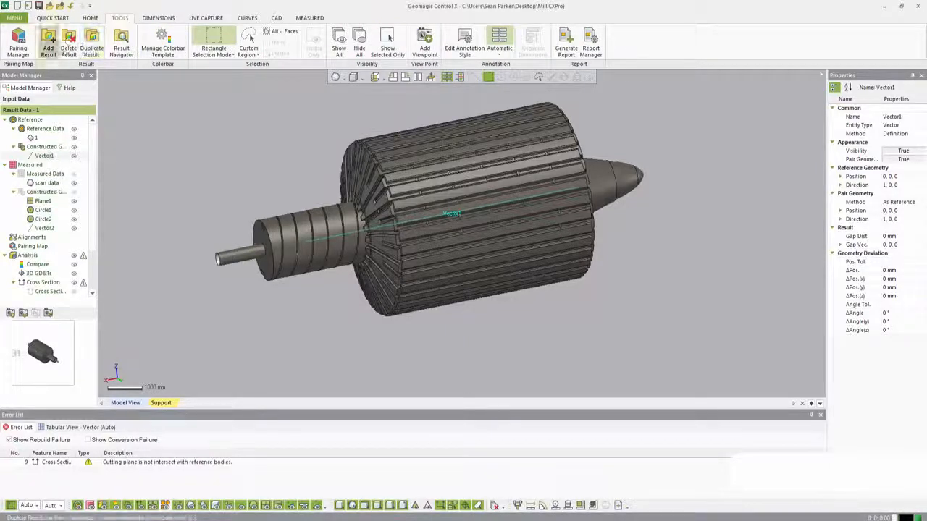
click(18, 42)
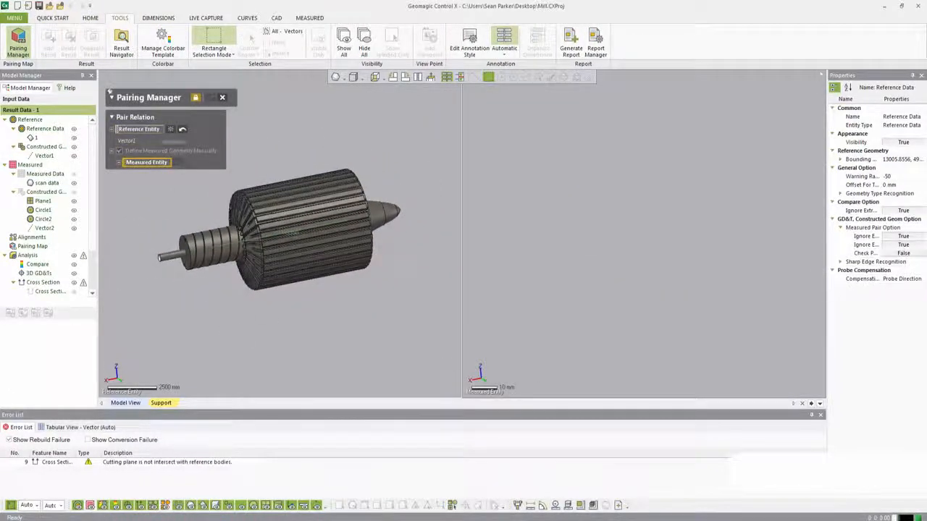
click(182, 129)
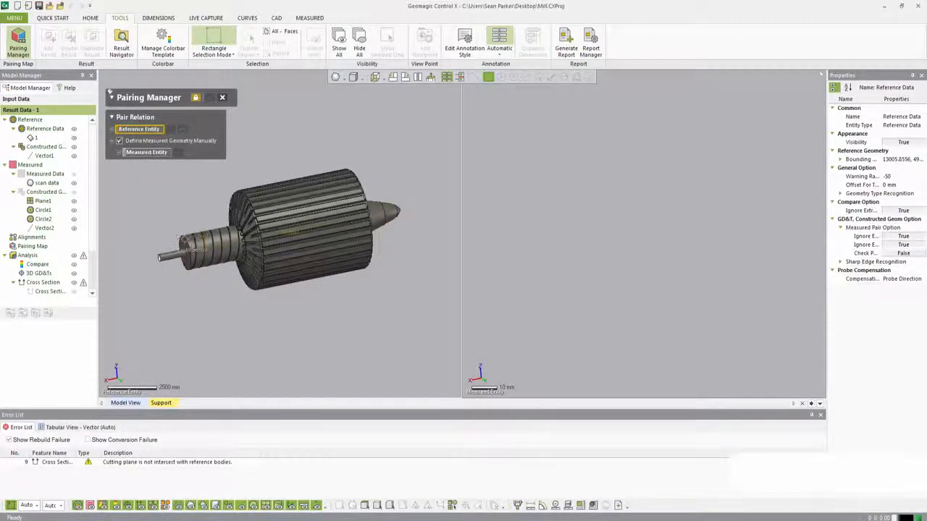
click(182, 244)
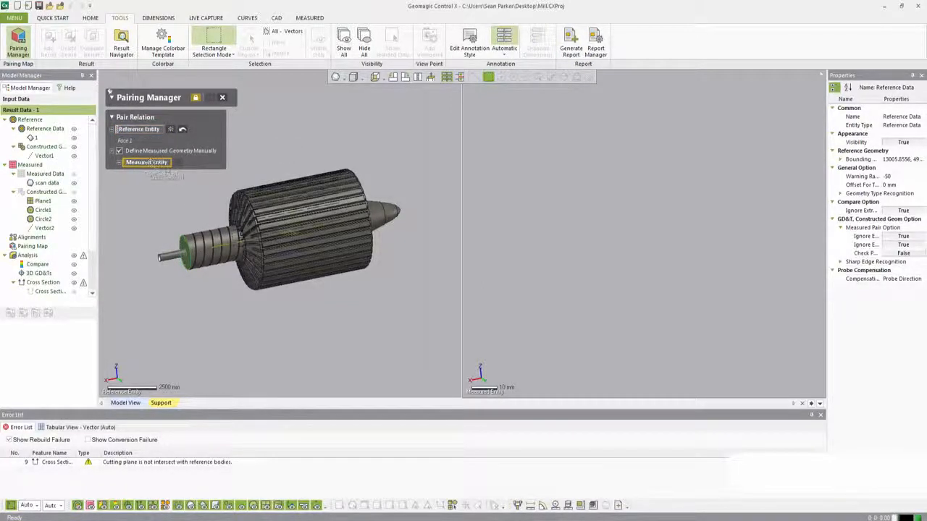
click(52, 203)
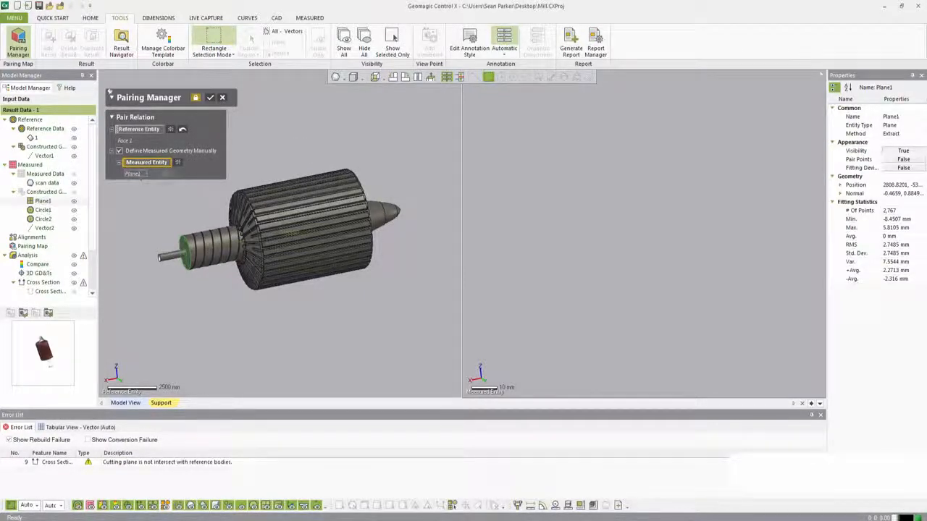
click(210, 97)
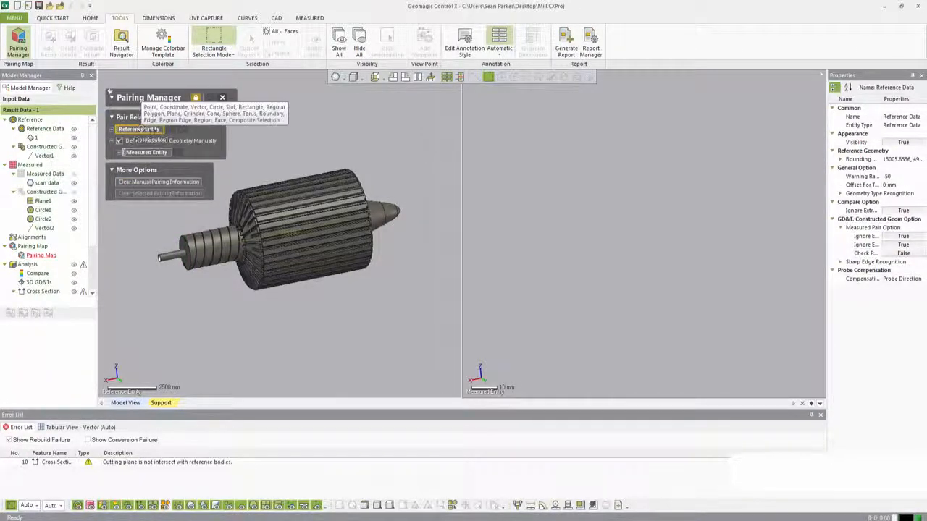
- Pair reference Vector1 with measured Vector2 and leave the Pairing Manager
click(45, 155)
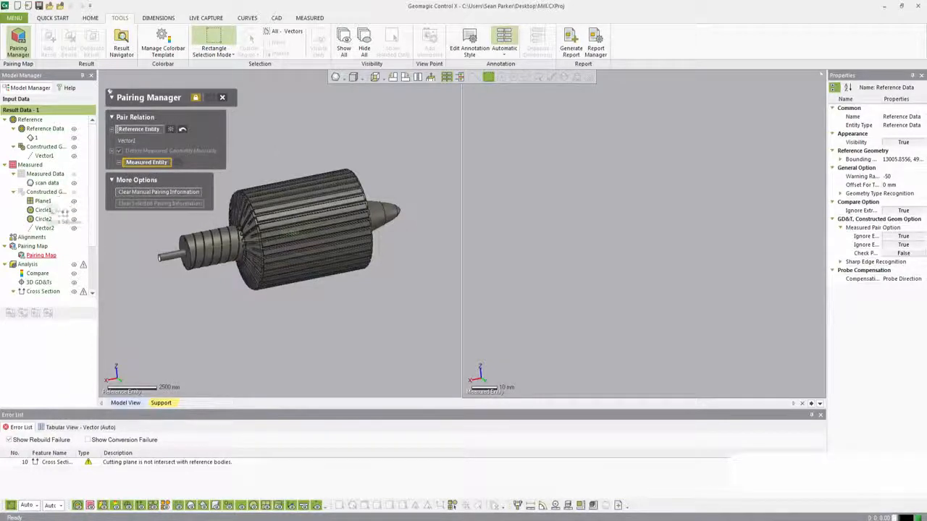
click(46, 228)
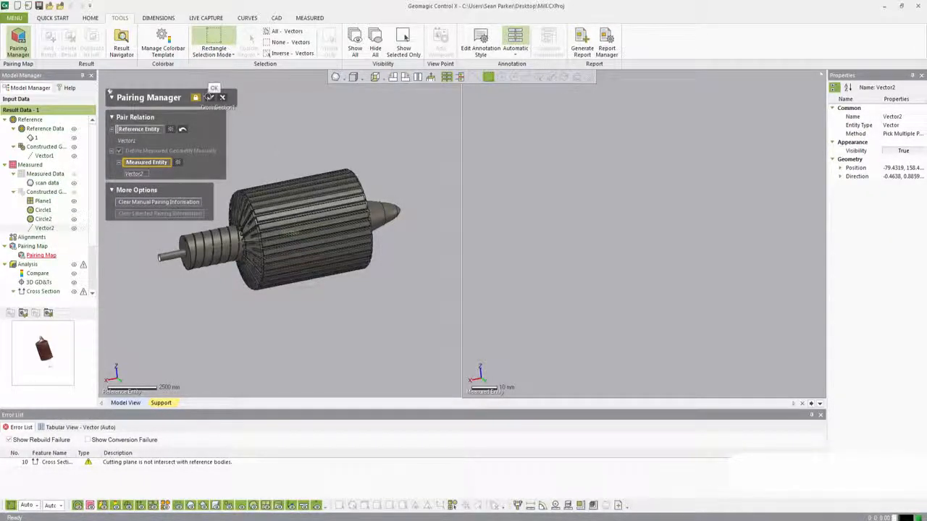
click(210, 97)
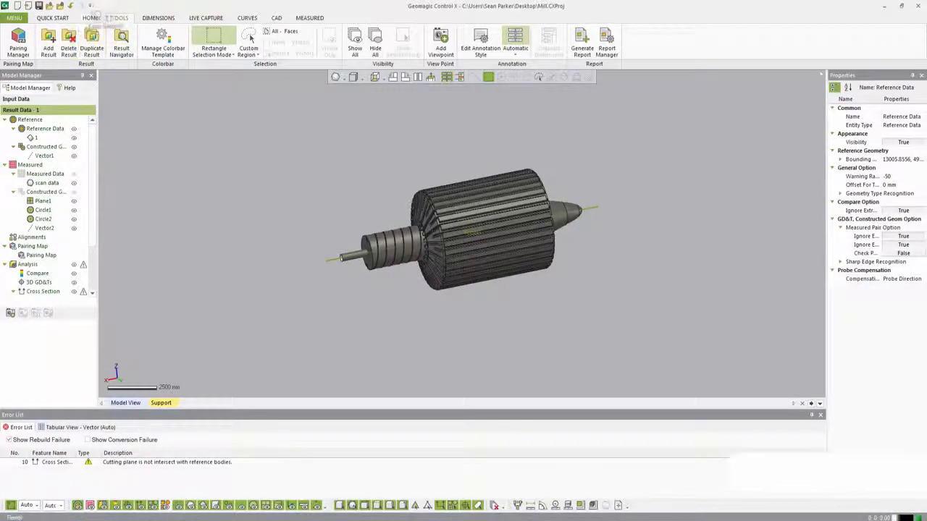
- Start a Datum Alignment, proceeding past the pre-alignment notice, with the axis vector as Datum Pair 1 and the shaft-end face as Datum Pair 2
click(90, 17)
click(166, 46)
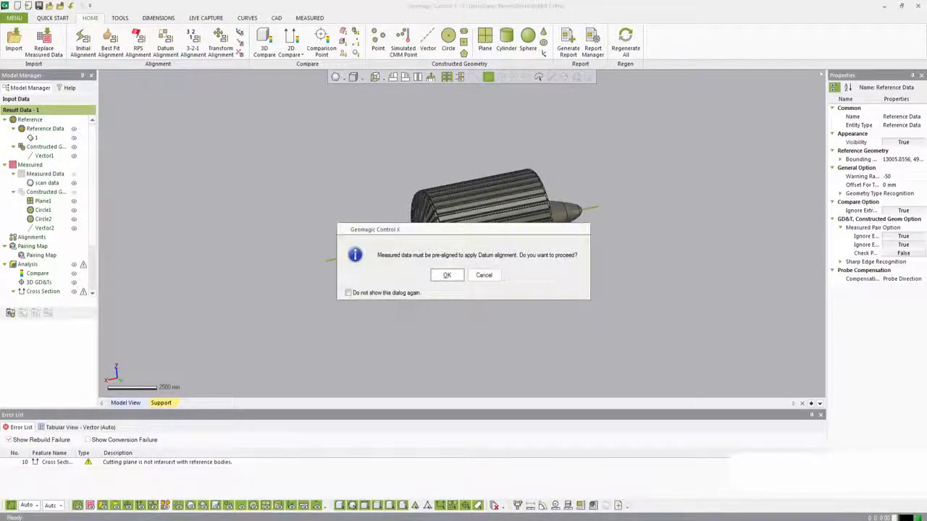
click(447, 274)
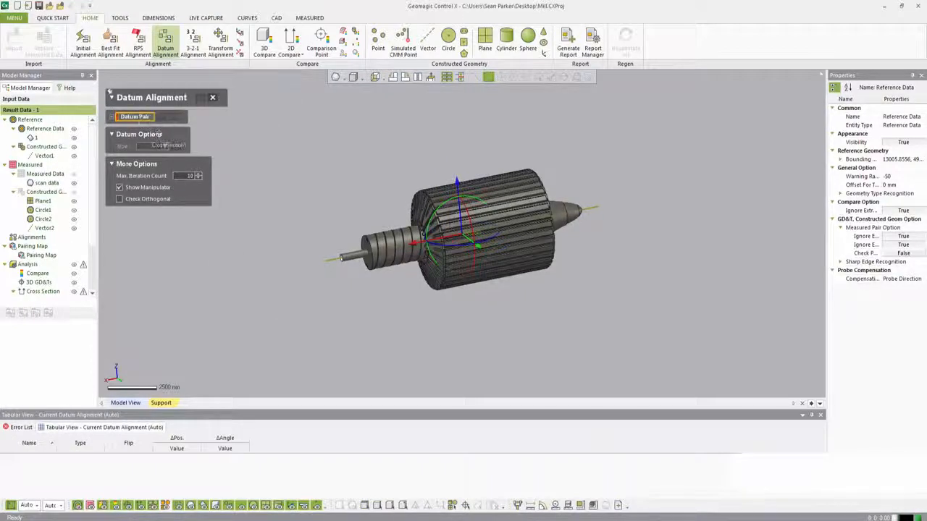
click(331, 263)
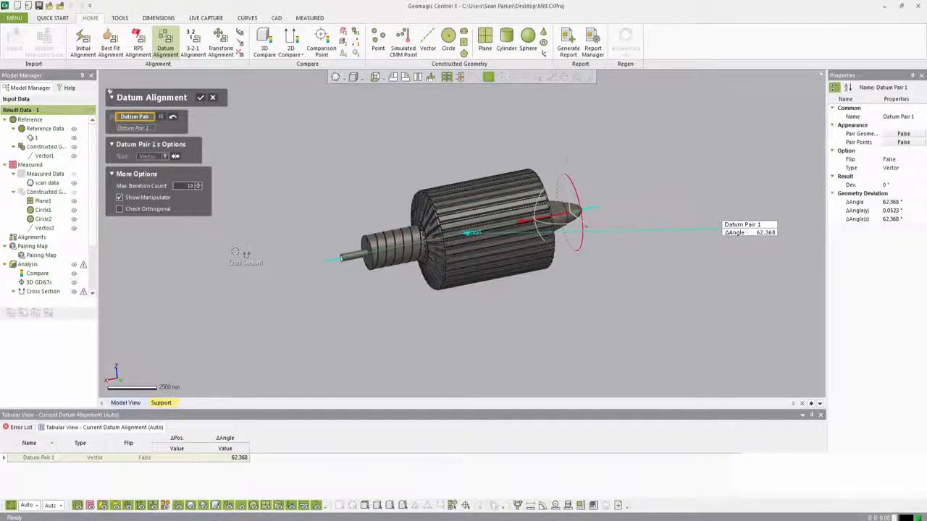
click(363, 243)
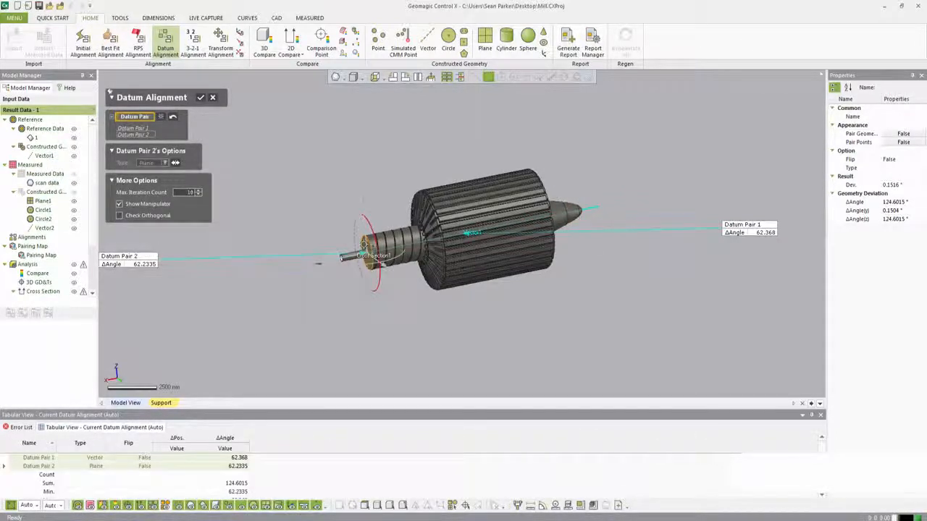
- Show the measured data and flip the direction of Datum Pair 1, the vector pair
click(74, 174)
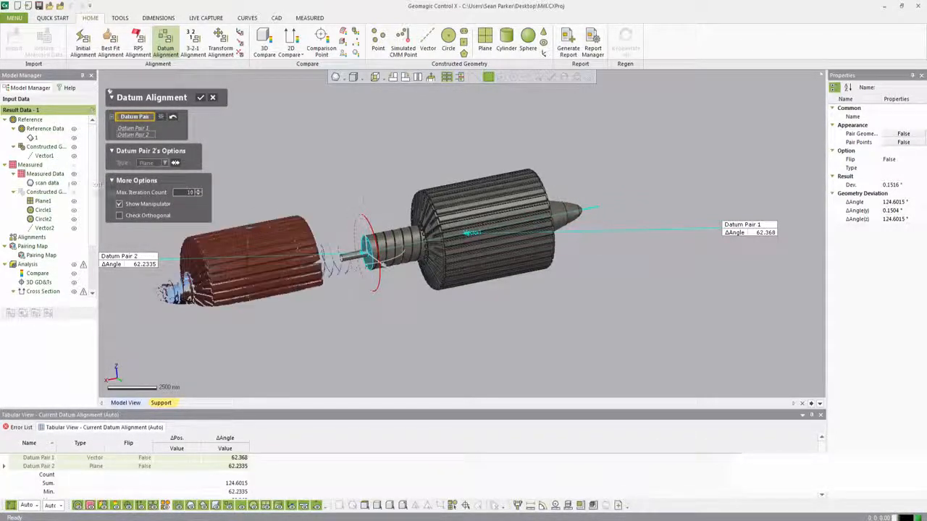
right_drag(331, 269, 382, 163)
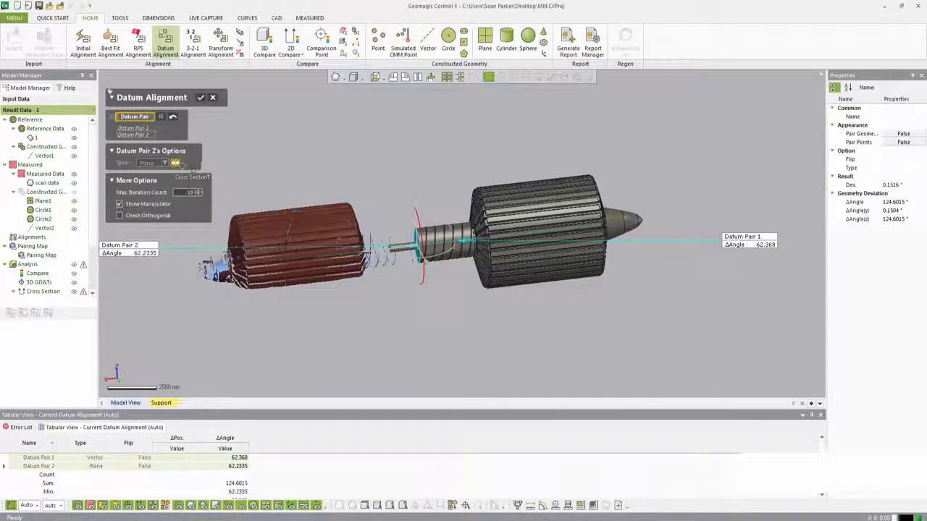
click(137, 128)
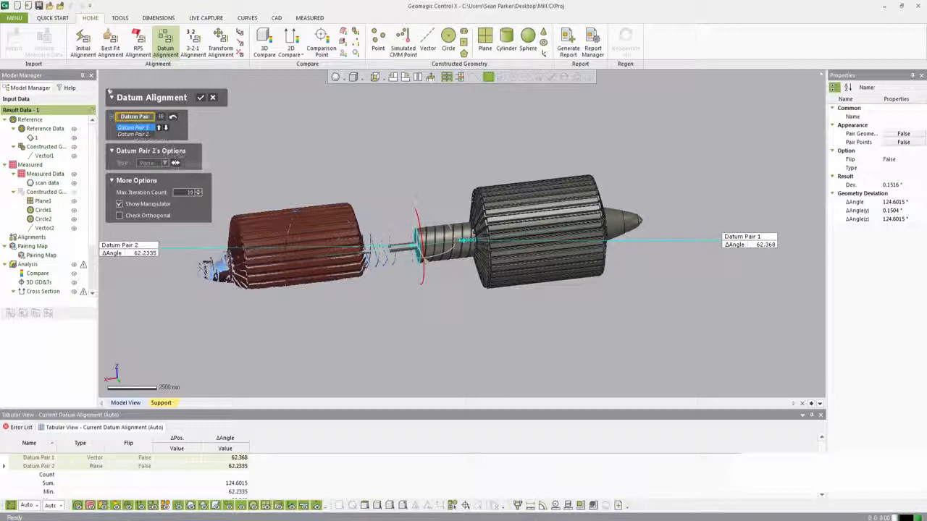
click(176, 163)
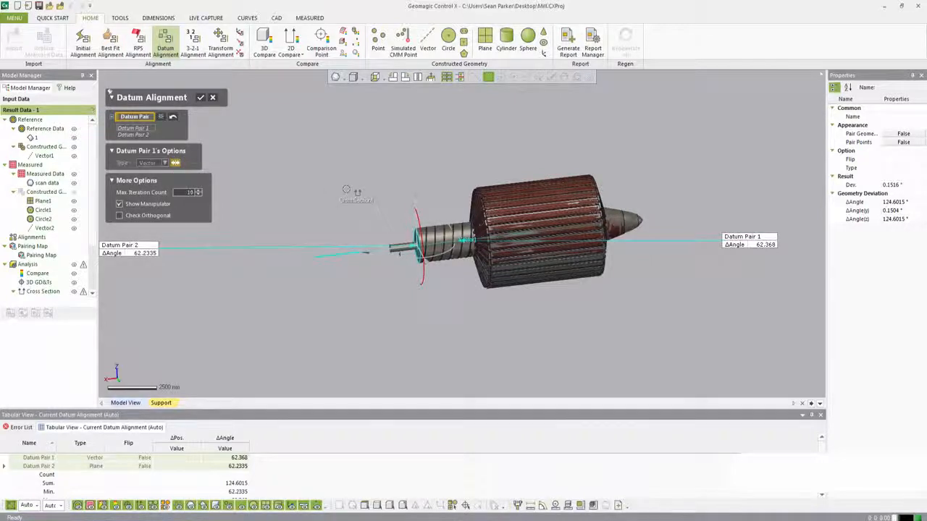
- Examine how closely the scan's ribs and slots match the reference model around the drum's end face and outer surface
scroll(466, 239, up, 3)
right_drag(470, 236, 523, 254)
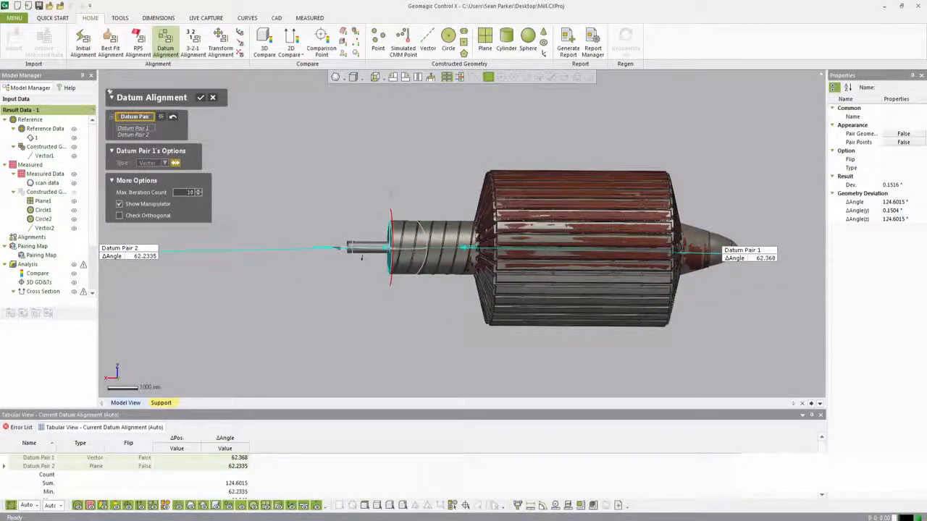
right_drag(390, 306, 439, 327)
scroll(691, 262, up, 3)
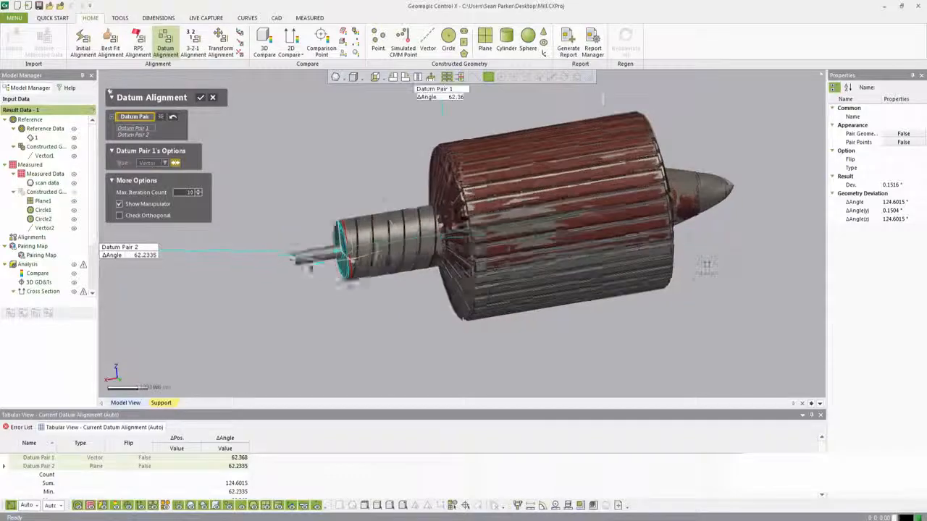
right_drag(572, 282, 637, 293)
scroll(458, 257, up, 6)
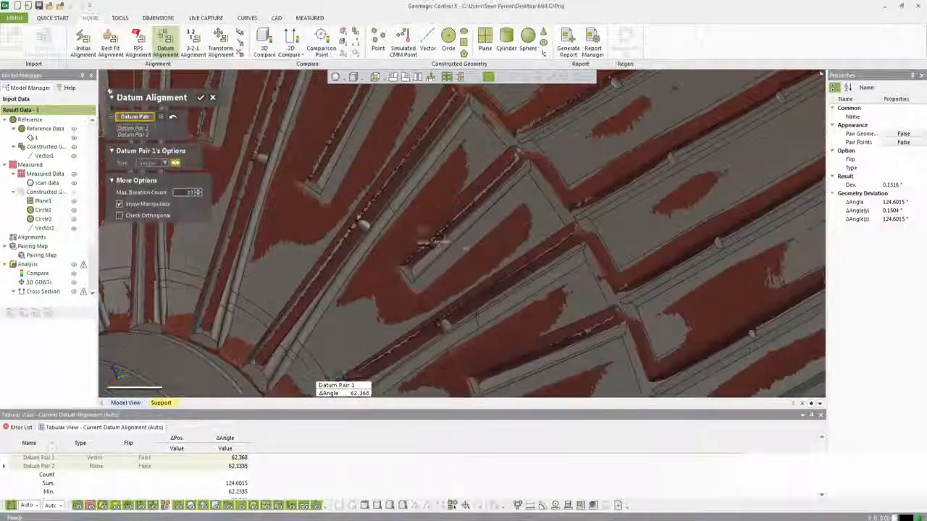
right_drag(442, 246, 410, 312)
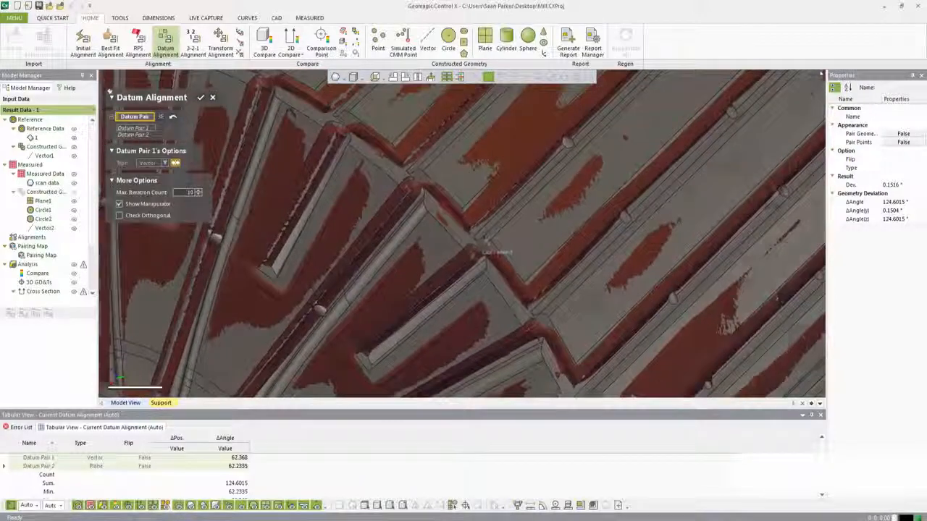
right_drag(526, 215, 642, 221)
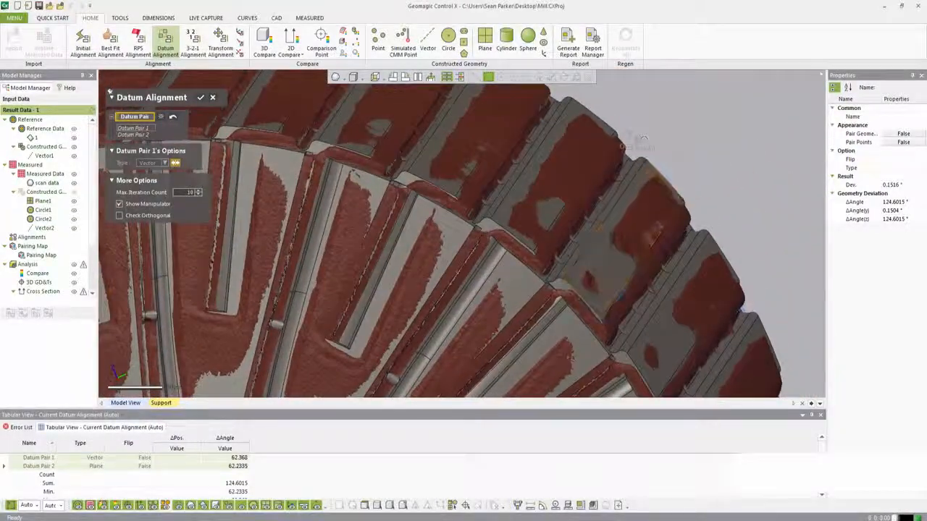
scroll(646, 166, down, 8)
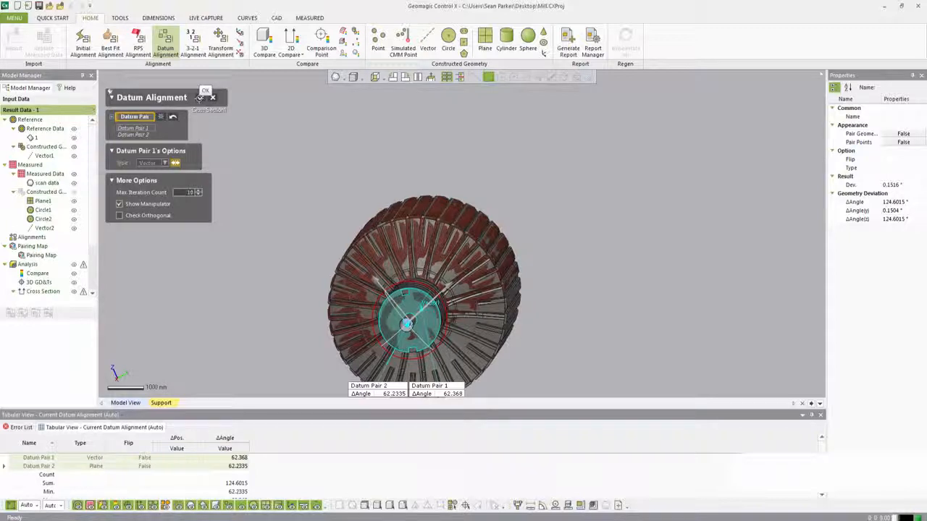
- Accept the datum alignment and rebuild Cross Section1 and Cross Section2
click(200, 97)
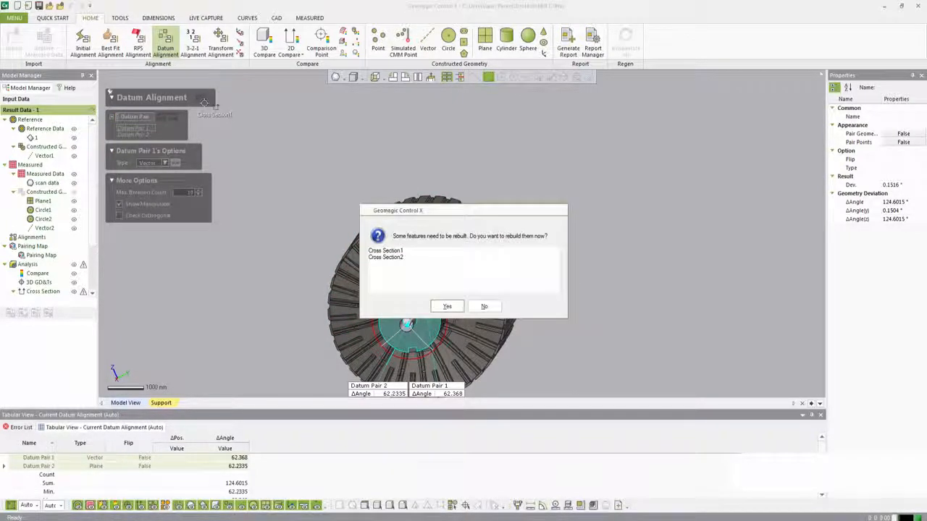
click(447, 306)
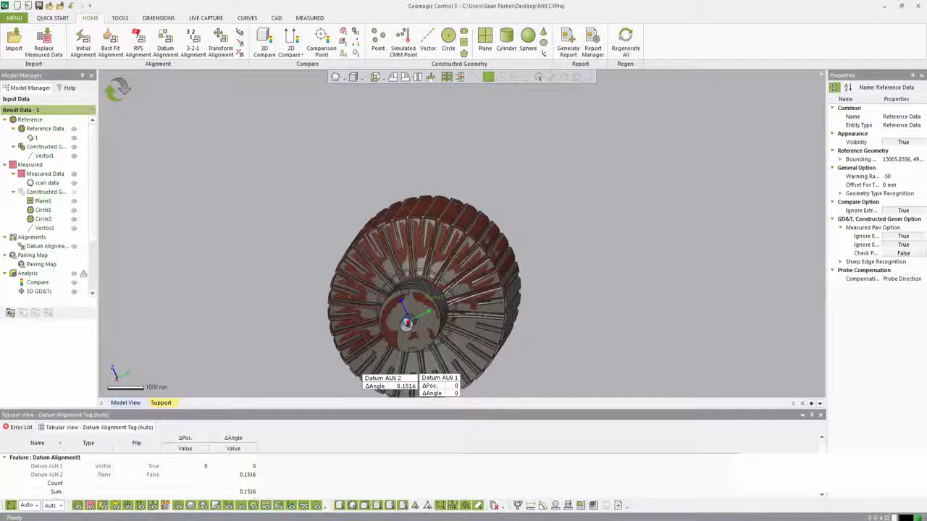
right_drag(463, 217, 369, 210)
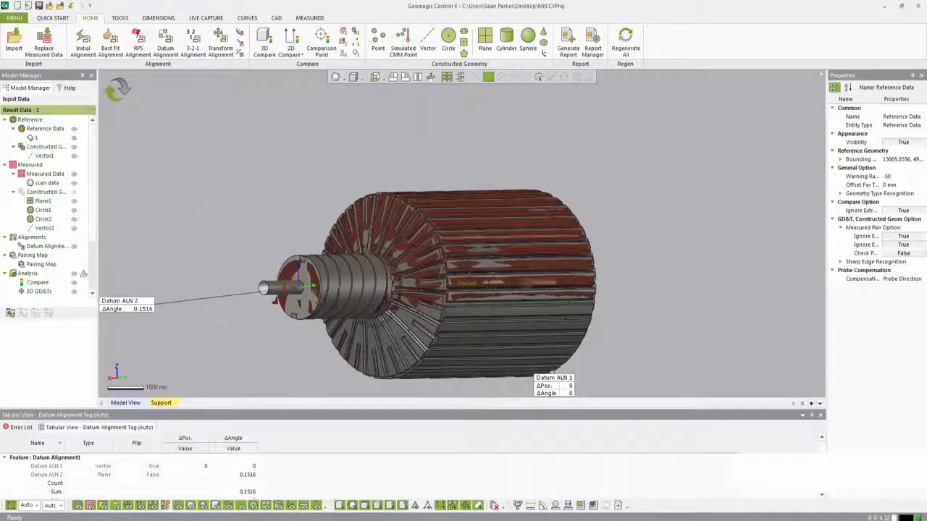
right_drag(507, 284, 439, 304)
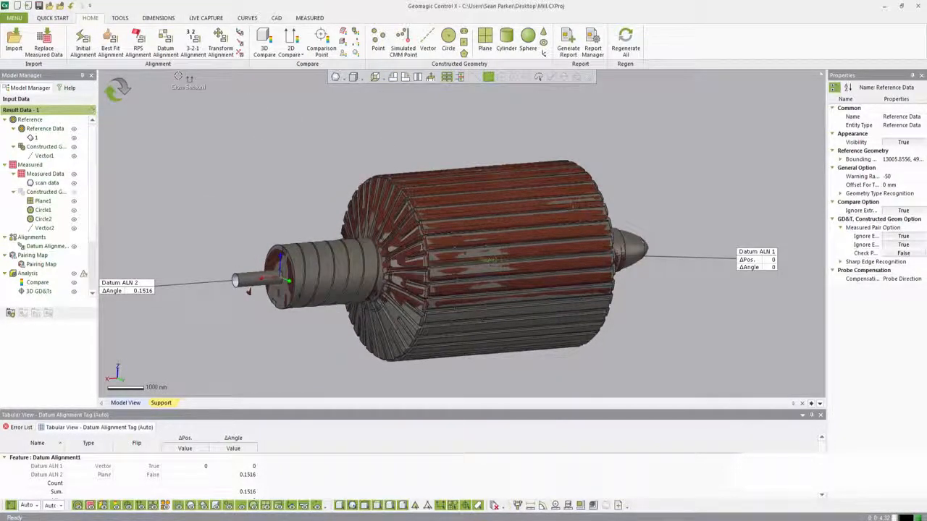
- Run a Best Fit Alignment in global coordinates with translation locked in X, Y, Z and rotation locked in Y, Z, declining the feature rebuild
click(110, 44)
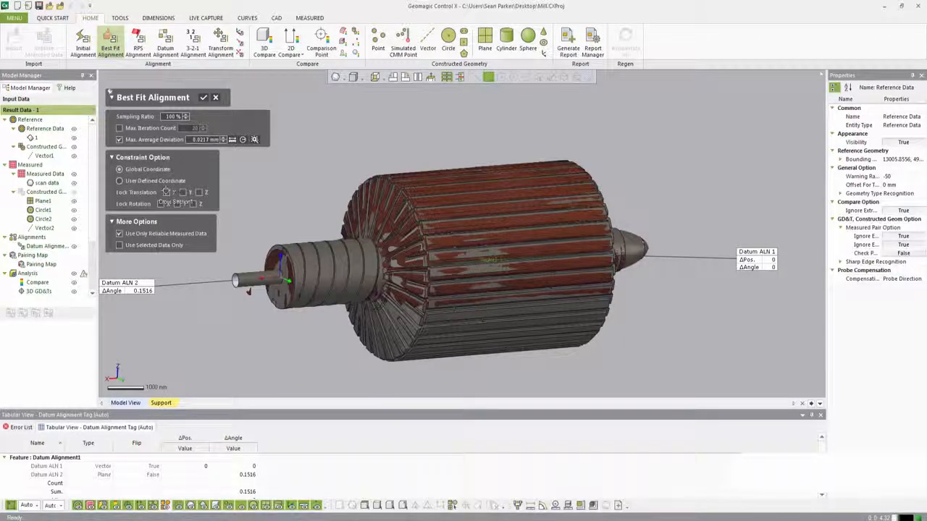
click(167, 192)
click(182, 192)
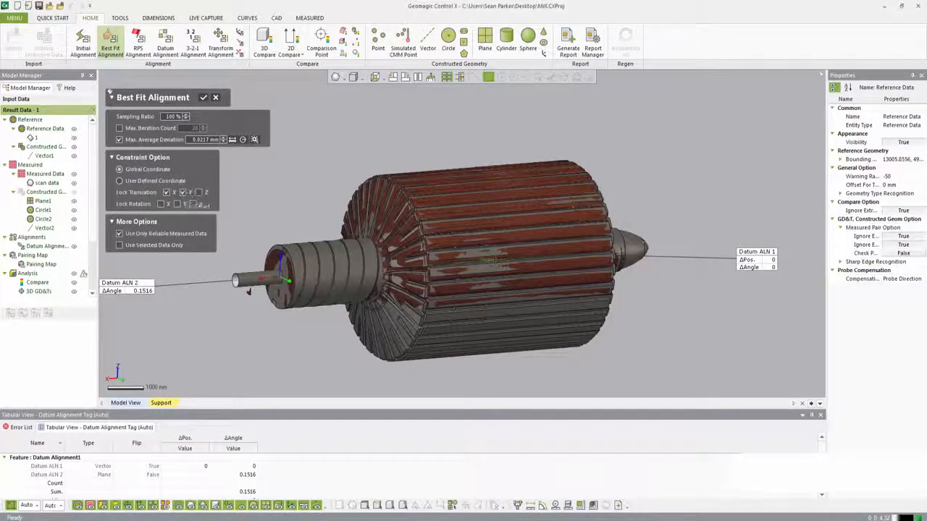
click(199, 192)
scroll(438, 259, up, 5)
right_drag(438, 260, 641, 246)
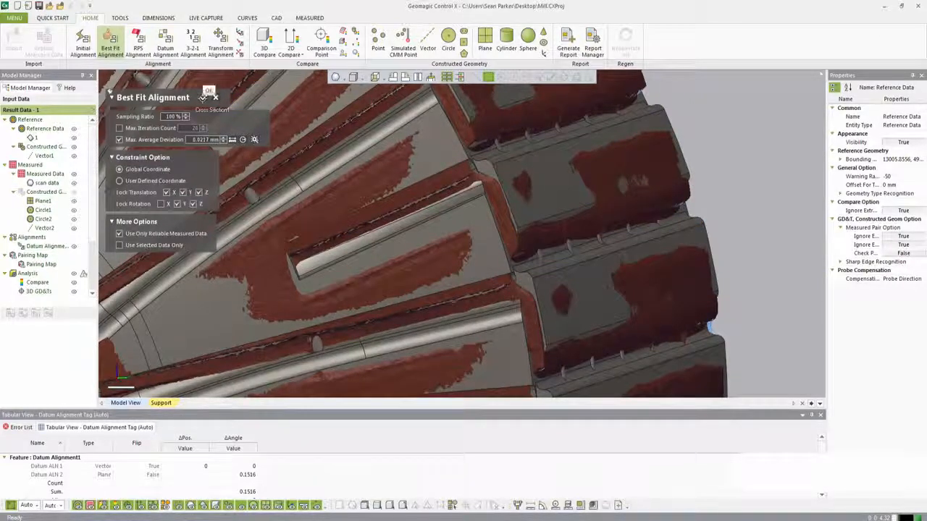
click(203, 98)
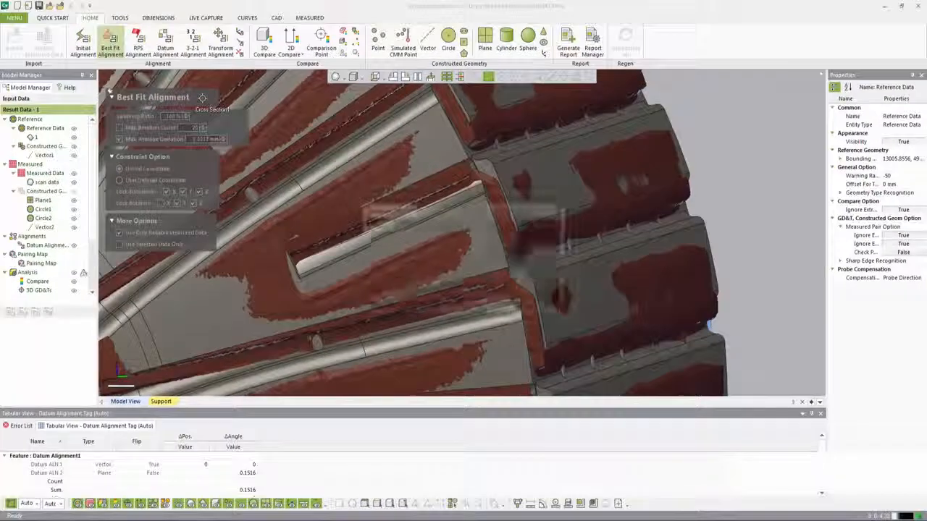
click(481, 301)
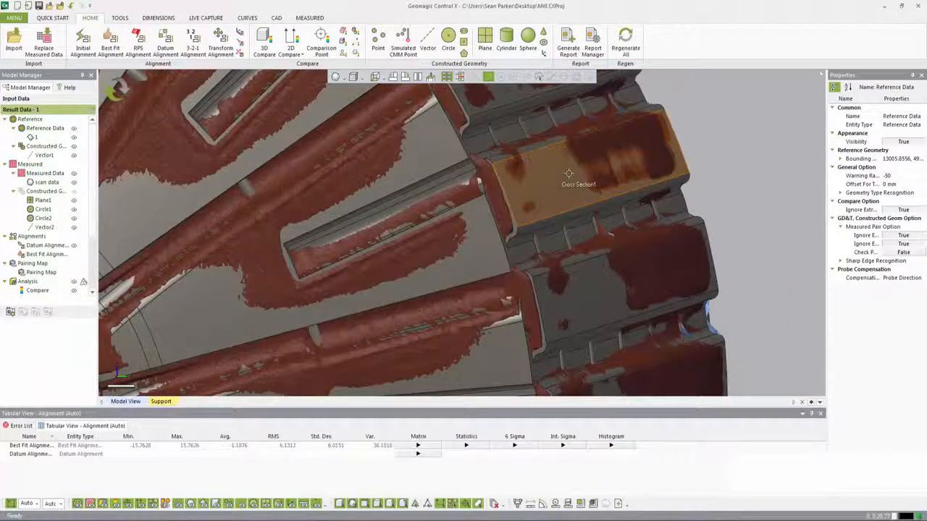
- Delete Cross Section2 and Cross Section1 from the analysis results
mouse_move(538, 259)
right_down()
mouse_move(575, 250)
mouse_move(542, 253)
right_up()
scroll(542, 253, down, 6)
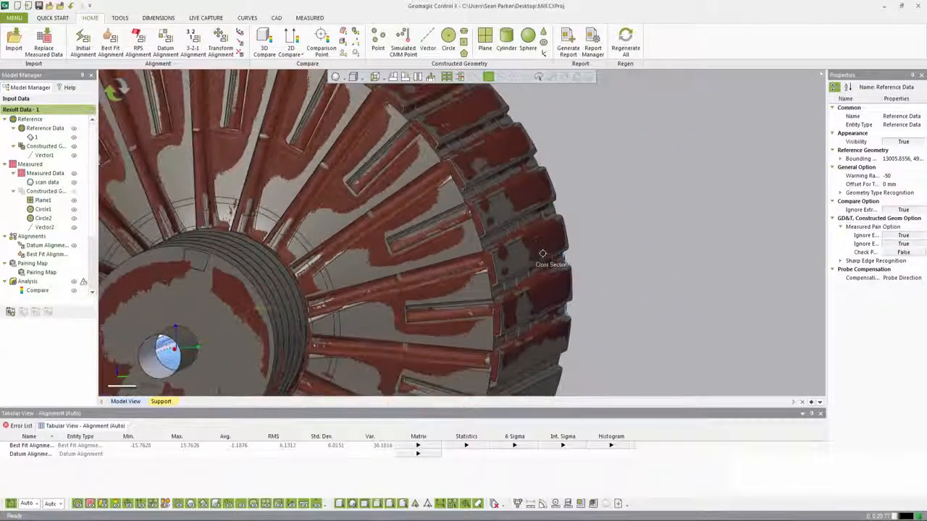
scroll(55, 217, down, 3)
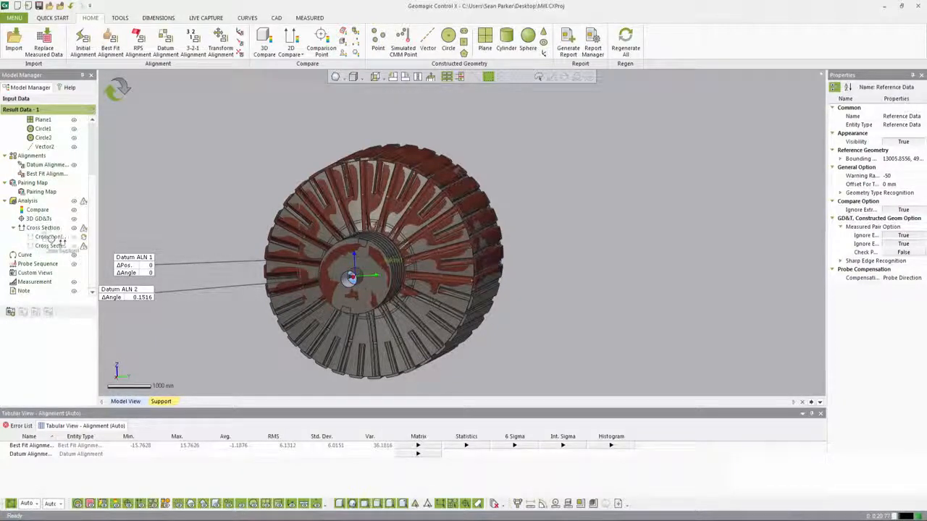
right_click(52, 238)
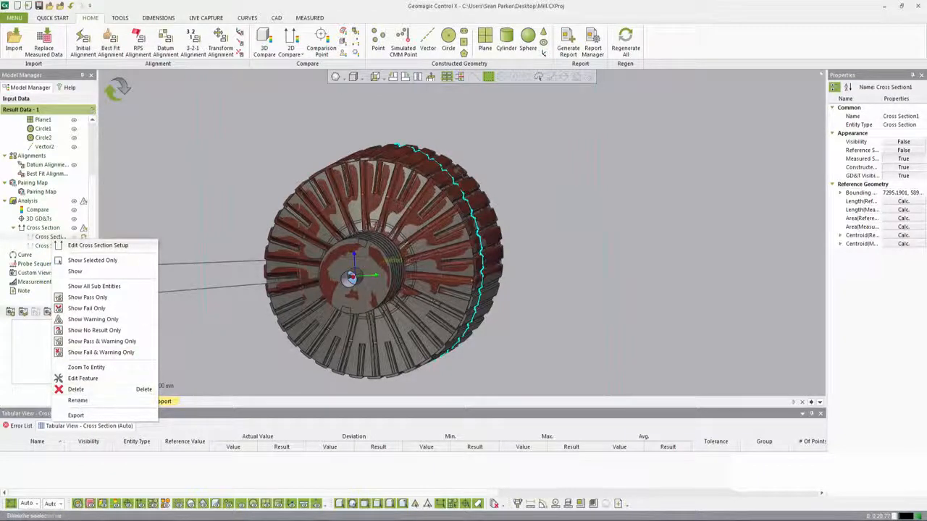
click(154, 167)
right_click(53, 246)
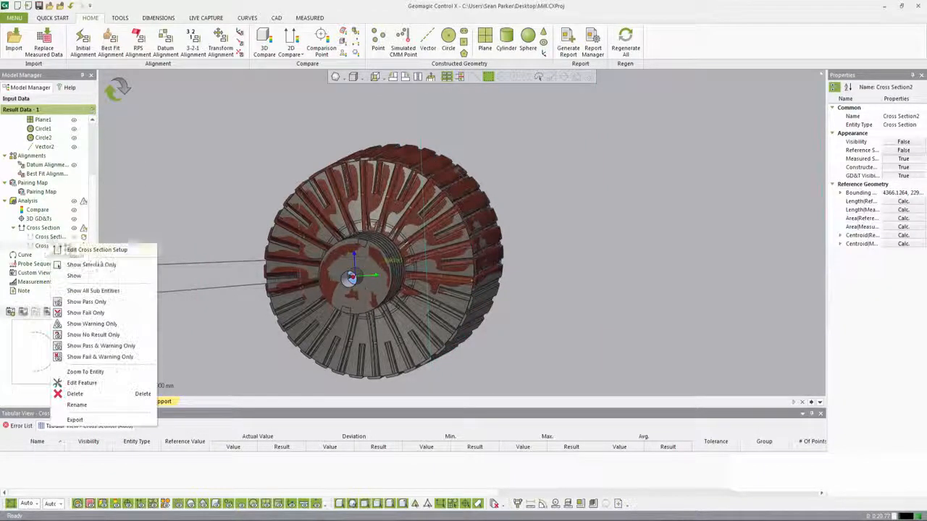
click(85, 395)
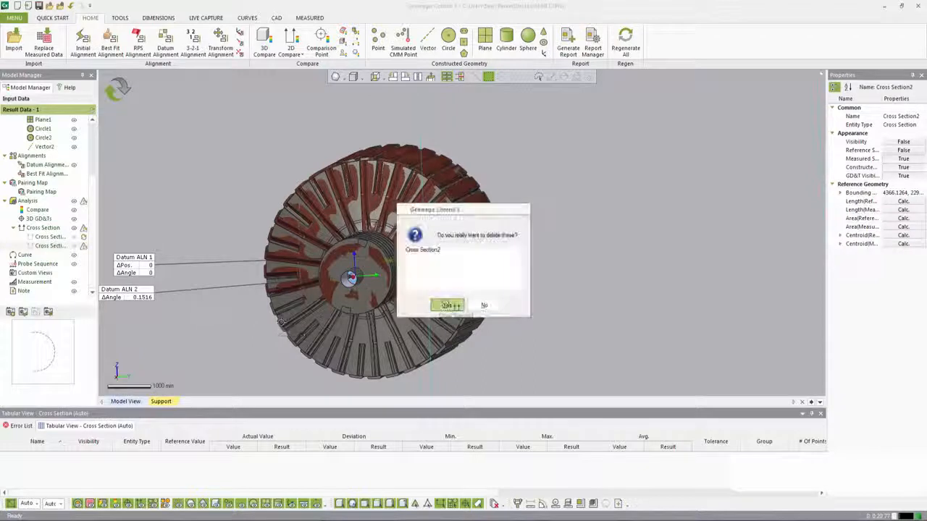
click(446, 305)
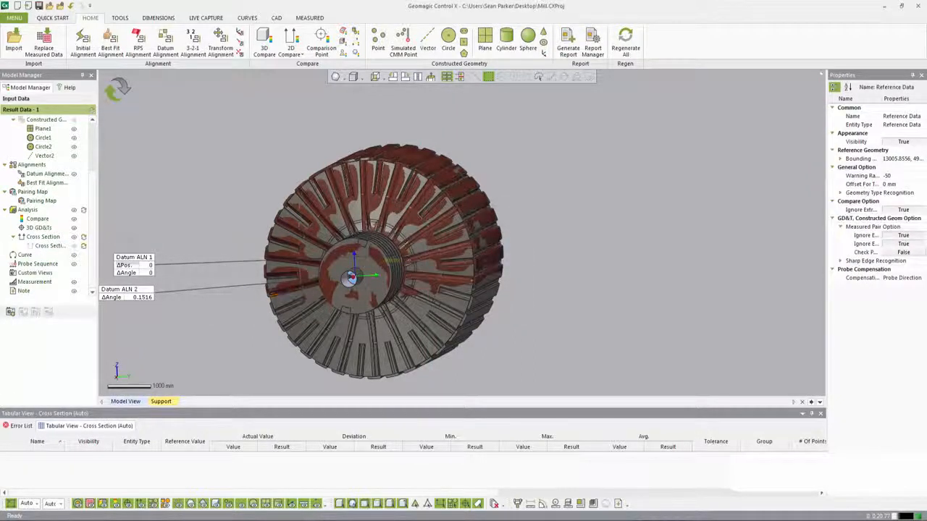
right_click(51, 246)
click(80, 399)
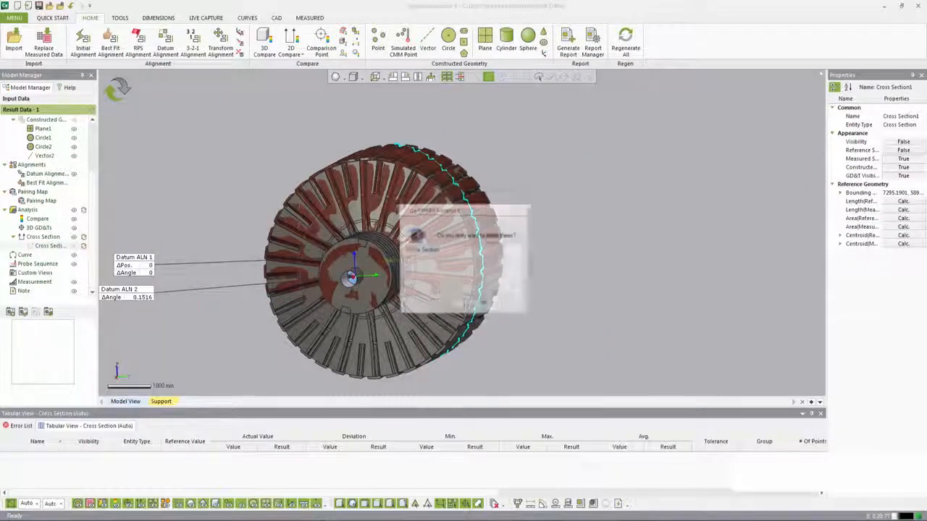
click(447, 305)
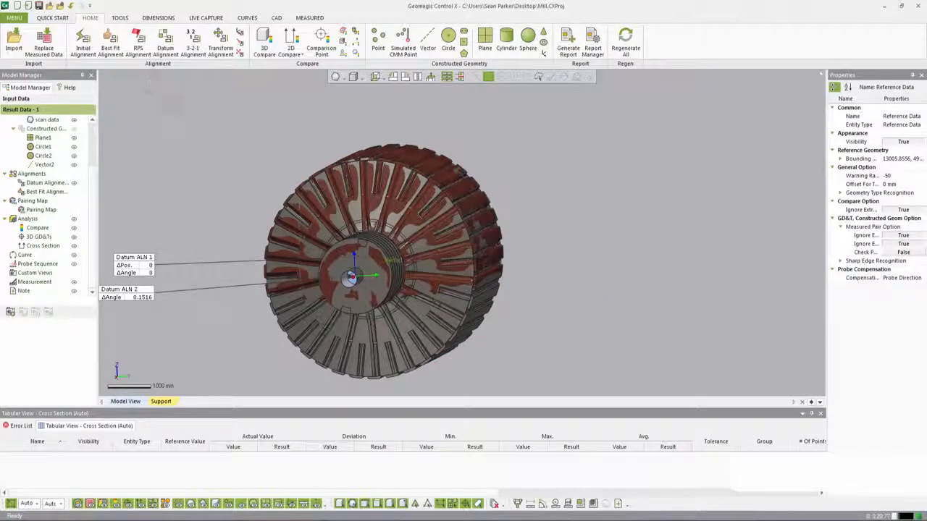
- Hide the datum alignment annotations and start a 2D Compare with its section plane offset 4250 mm from Plane X
right_drag(451, 196, 401, 267)
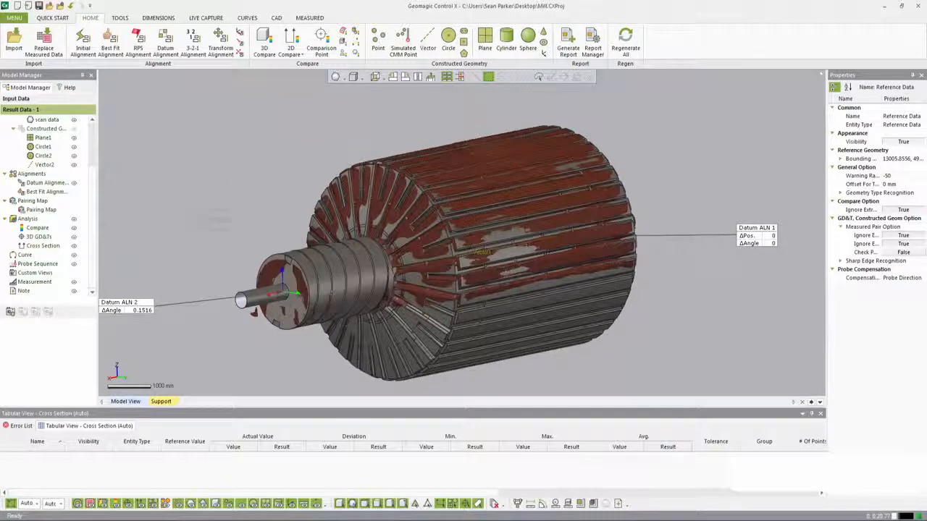
click(75, 184)
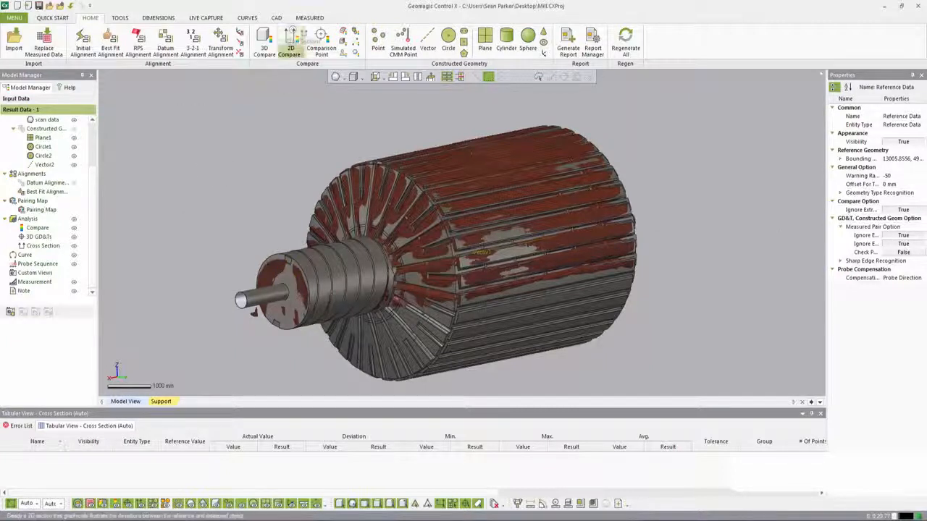
click(291, 38)
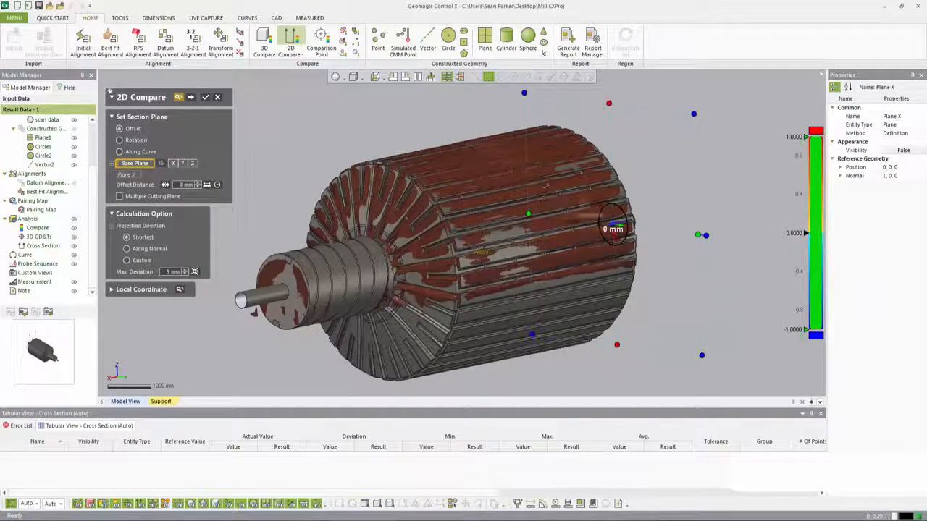
drag(612, 229, 493, 250)
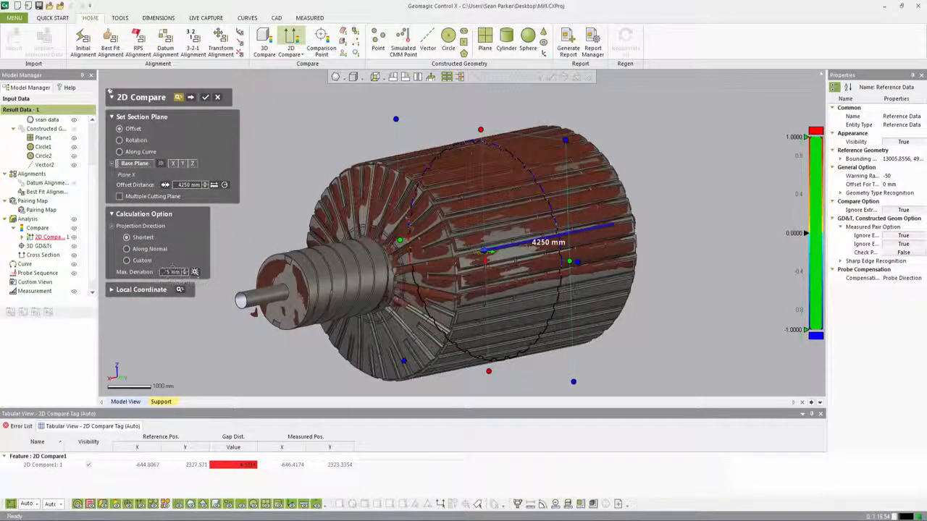
- Set the 2D Compare's maximum deviation to 50 mm and check the whiskers along the section curve up close
double_click(171, 271)
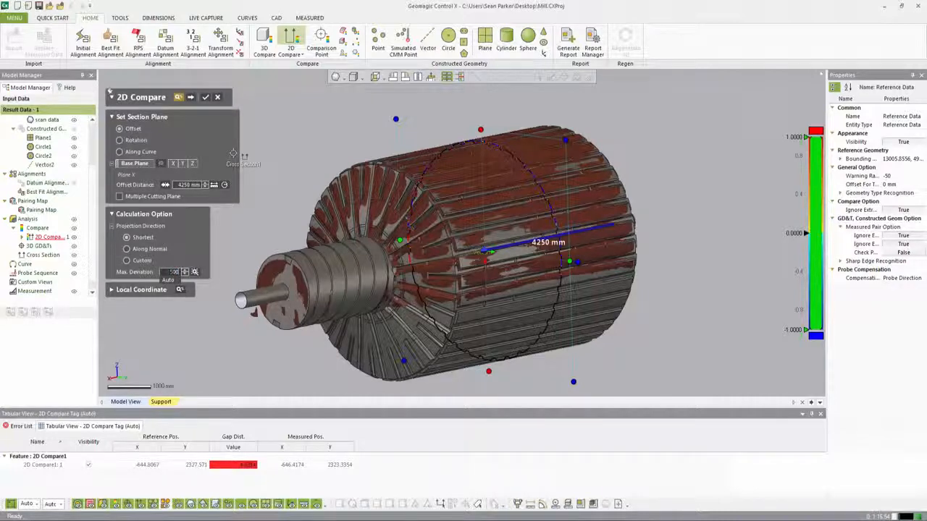
key(BackSpace)
key(Return)
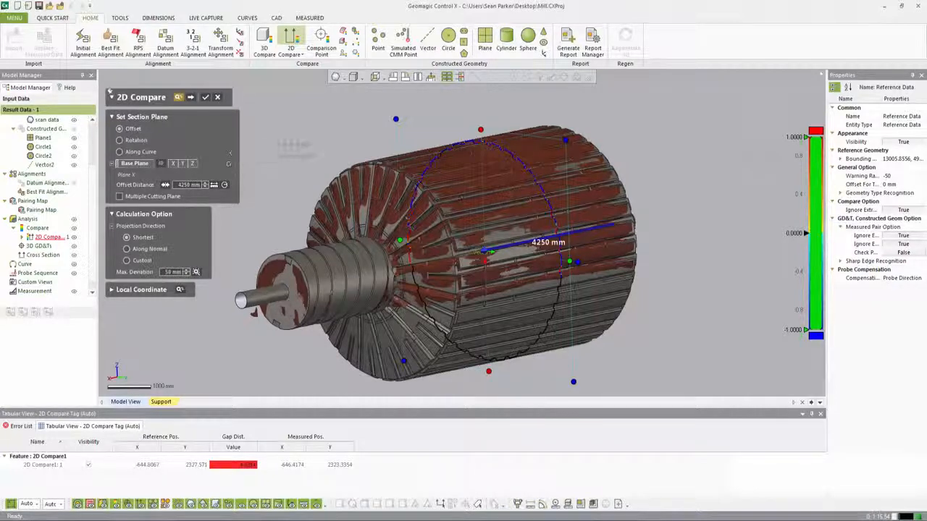
scroll(501, 156, down, 1)
scroll(510, 167, up, 10)
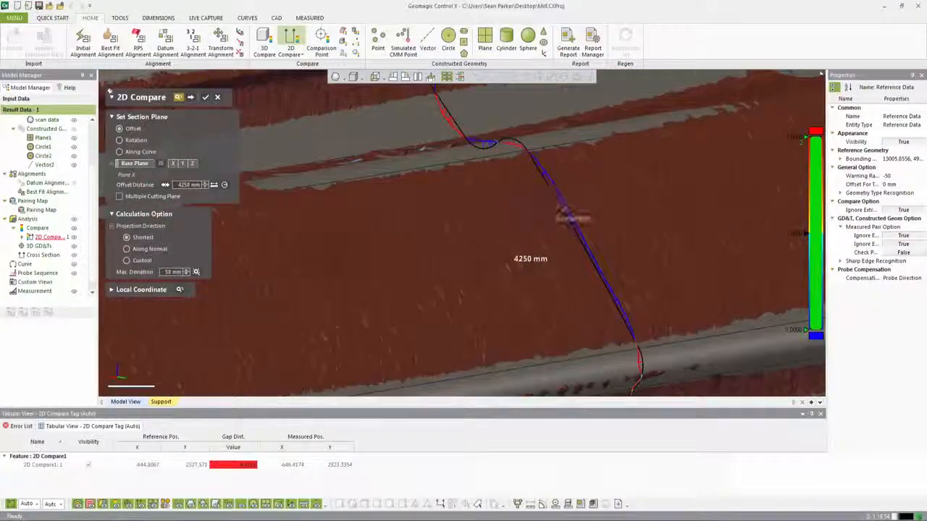
scroll(572, 218, up, 2)
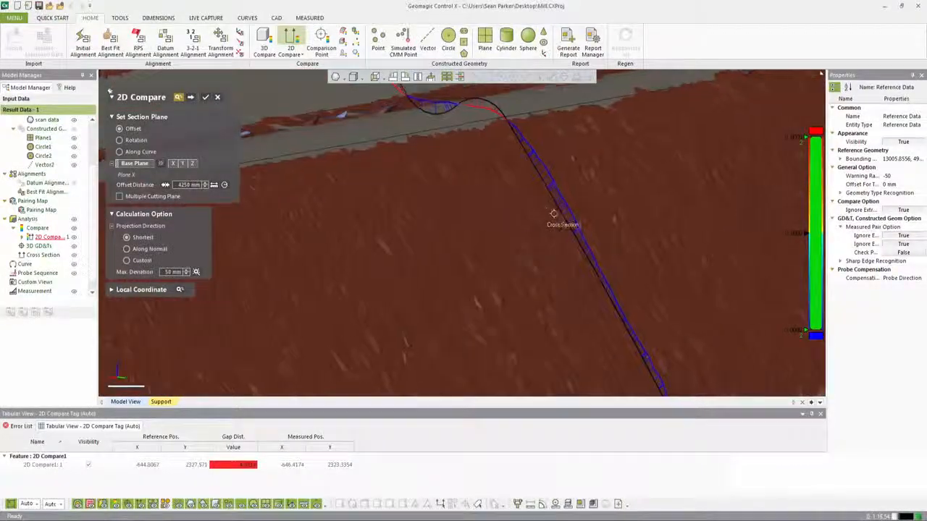
- Try a maximum deviation of 5 mm for the comparison and restore it to 50 mm
double_click(175, 271)
text(5)
key(Return)
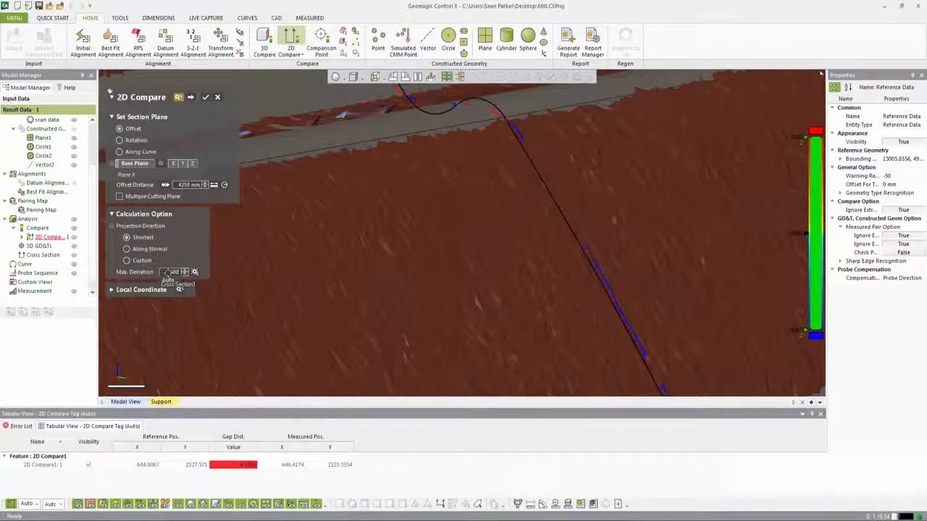
key(Return)
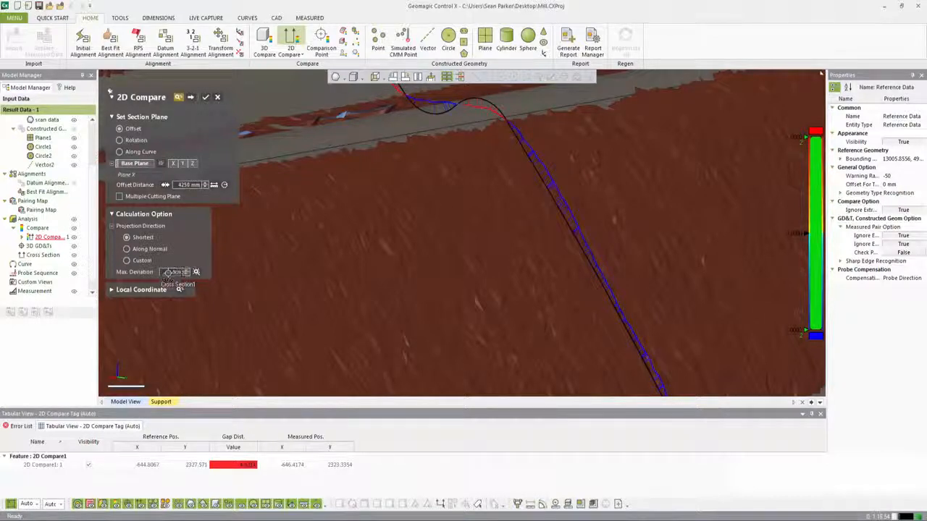
- Advance the 2D Compare to its result stage and turn off automatic over-tolerance tagging
ctrl+right_drag(521, 242, 468, 242)
scroll(464, 241, down, 2)
right_drag(543, 257, 596, 233)
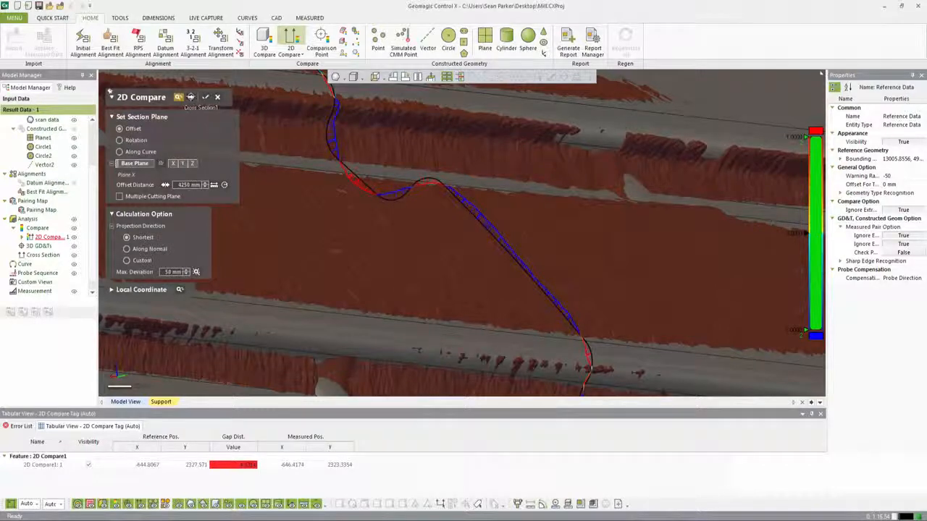
click(190, 96)
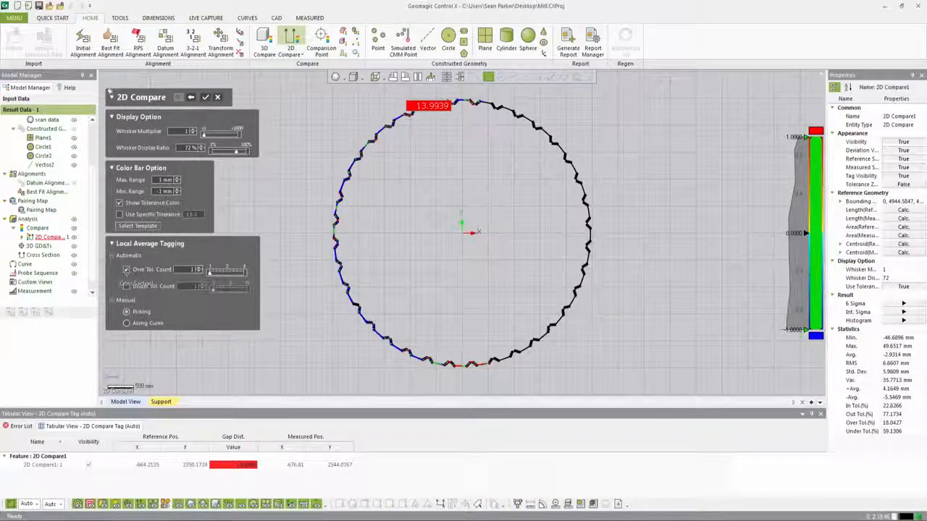
click(127, 270)
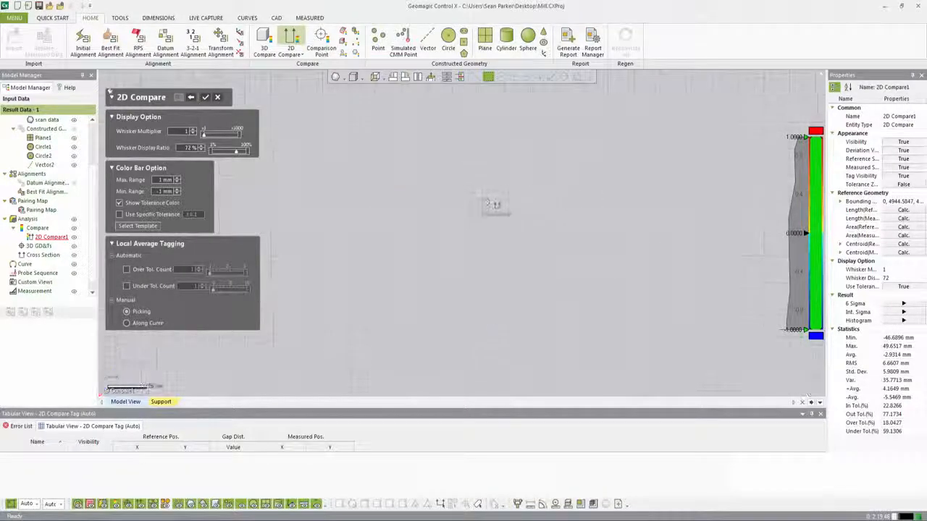
- Tag local deviations on four profile waves from the section's bottom up along its lower-left arc
scroll(487, 203, down, 3)
scroll(467, 317, up, 6)
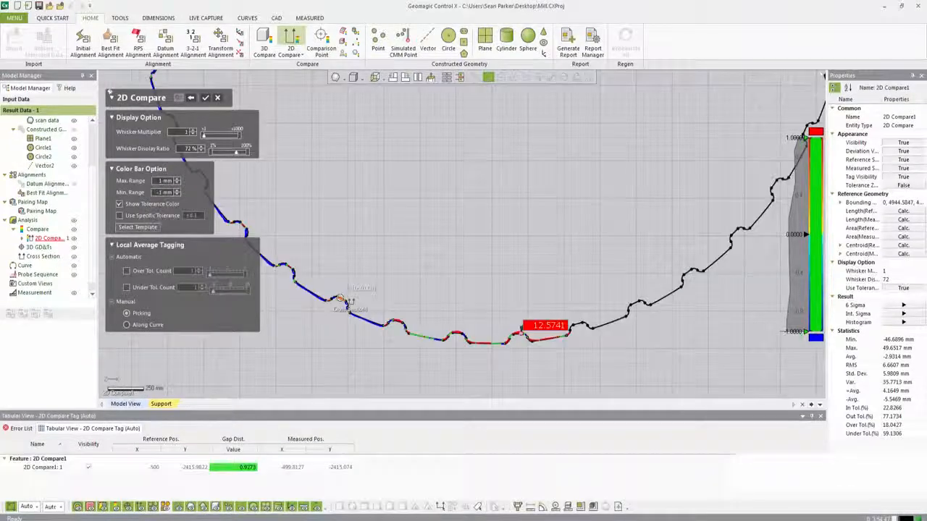
click(349, 299)
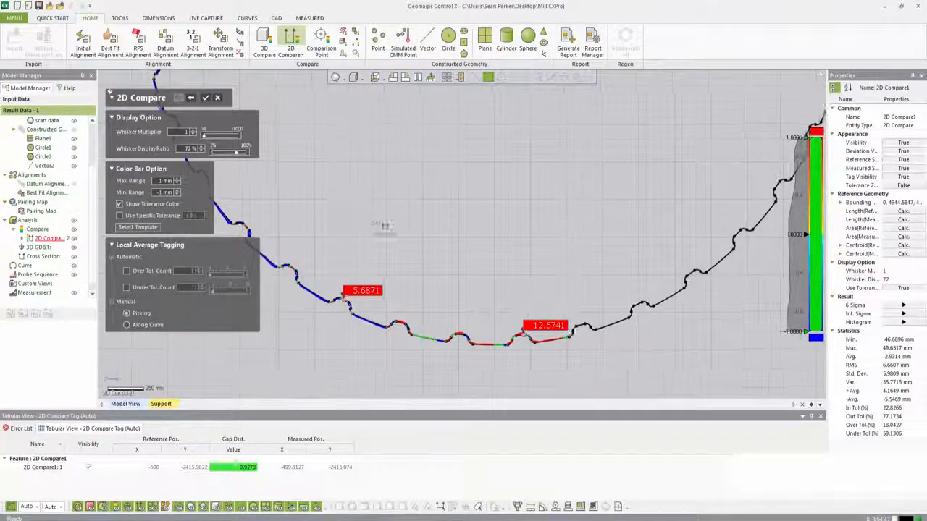
ctrl+right_drag(385, 226, 456, 308)
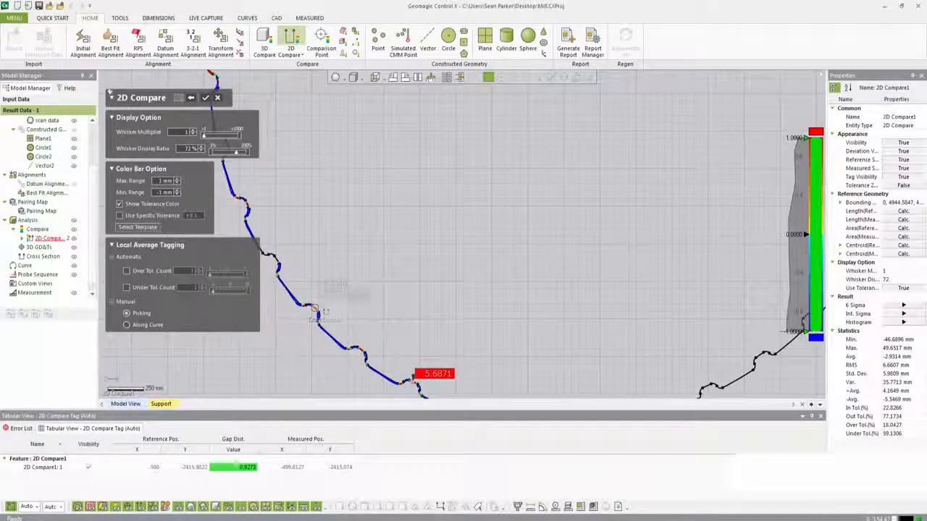
scroll(315, 310, down, 3)
click(351, 217)
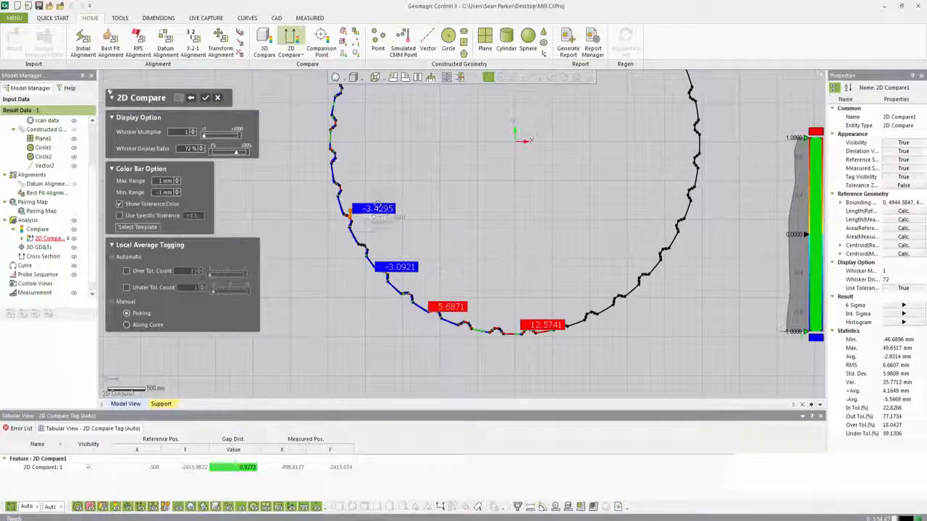
- Tag the local deviation on one wave midway up the section's left side and another farther up
ctrl+right_drag(420, 171, 401, 223)
scroll(313, 174, up, 5)
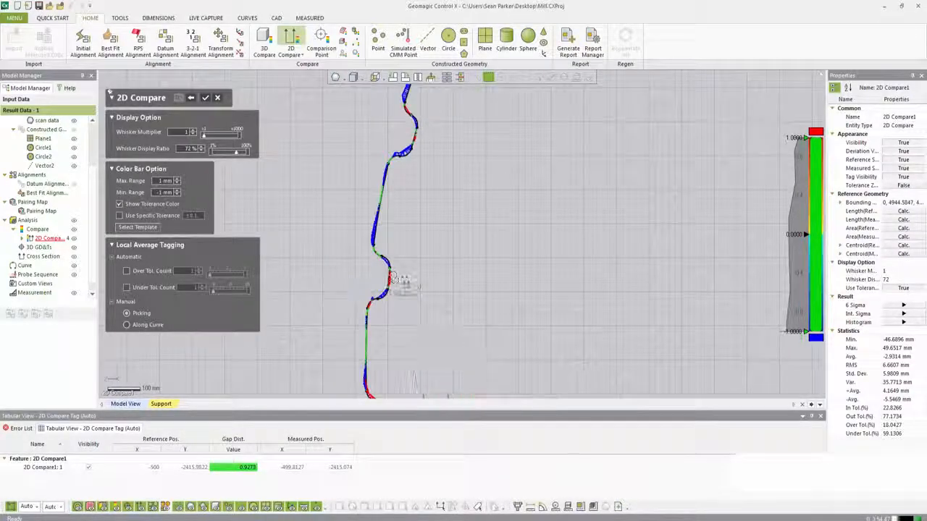
click(391, 280)
scroll(458, 254, down, 3)
scroll(457, 253, down, 2)
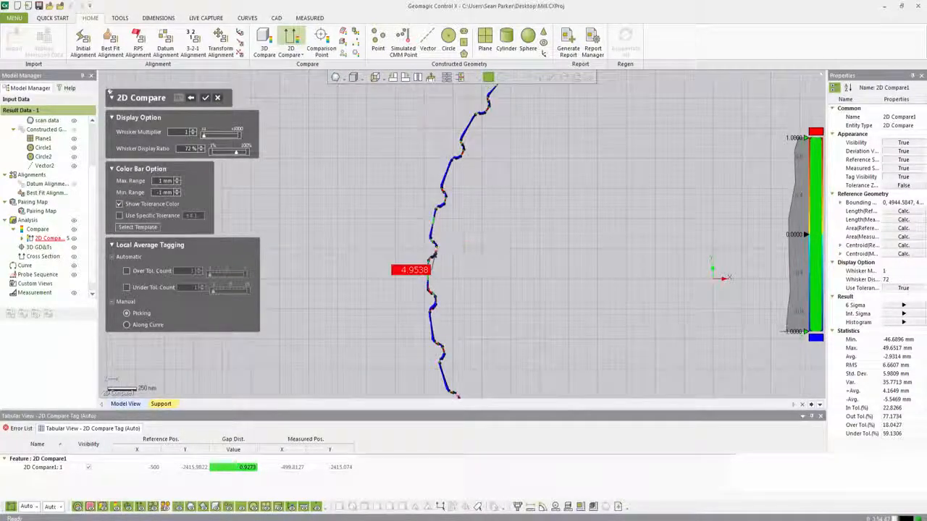
scroll(514, 123, up, 4)
click(432, 209)
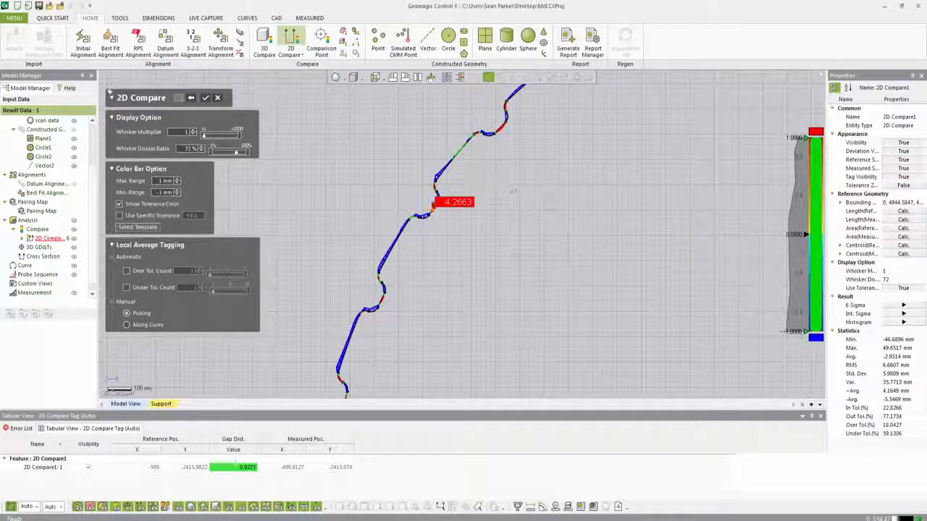
- Tag the local deviations on five profile waves along the section's upper-left arc and across its top
scroll(558, 192, down, 3)
scroll(547, 157, up, 3)
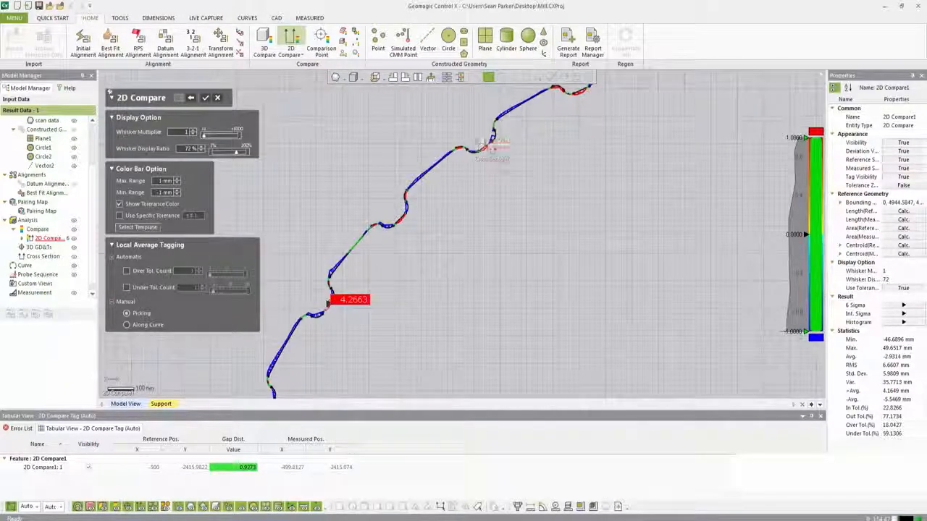
click(492, 139)
click(580, 93)
ctrl+right_drag(577, 102, 395, 271)
click(608, 210)
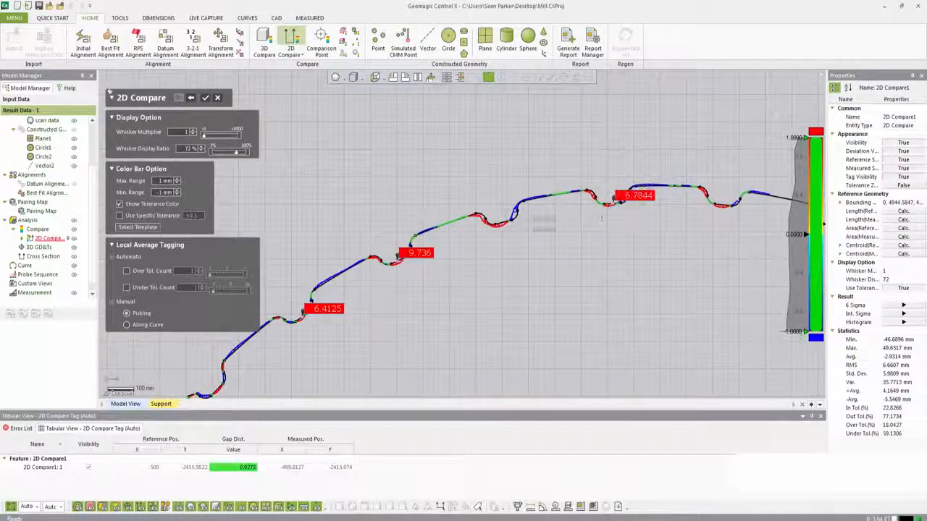
click(510, 220)
click(728, 207)
- Tag the remaining untagged waves between the existing bottom and lower-left tags, plus the next wave up the arc
ctrl+right_drag(718, 318, 583, 90)
ctrl+right_drag(623, 246, 561, 80)
ctrl+right_drag(643, 340, 591, 121)
ctrl+right_drag(622, 305, 639, 115)
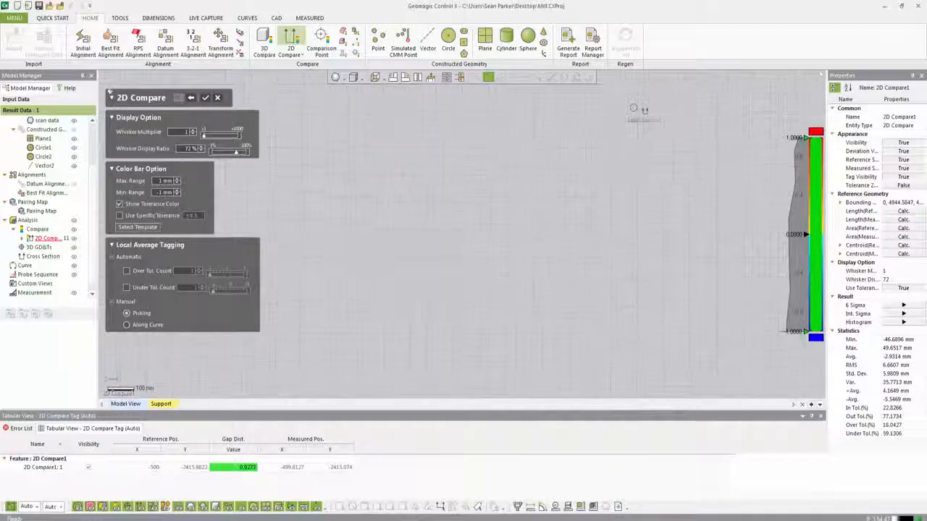
ctrl+right_drag(591, 307, 583, 81)
ctrl+right_drag(480, 358, 515, 259)
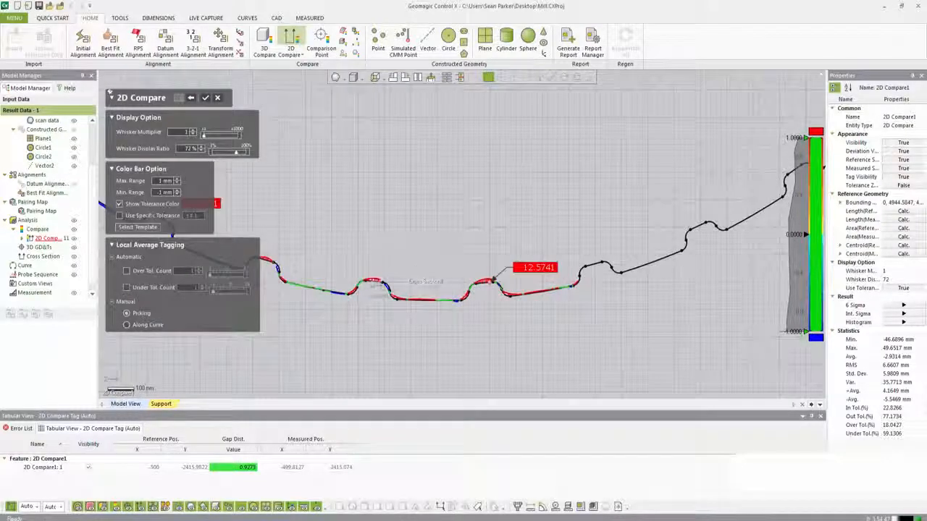
click(372, 278)
ctrl+right_drag(372, 278, 484, 317)
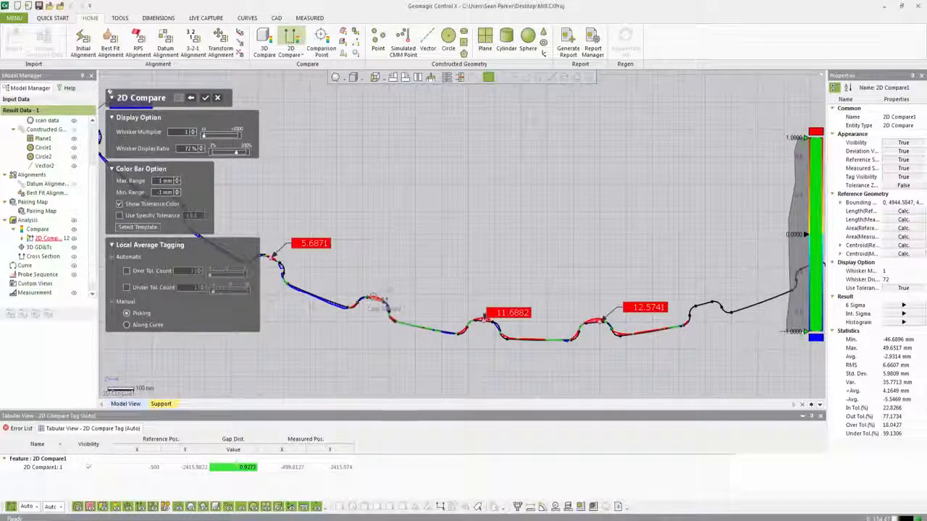
click(373, 299)
ctrl+right_drag(373, 299, 446, 316)
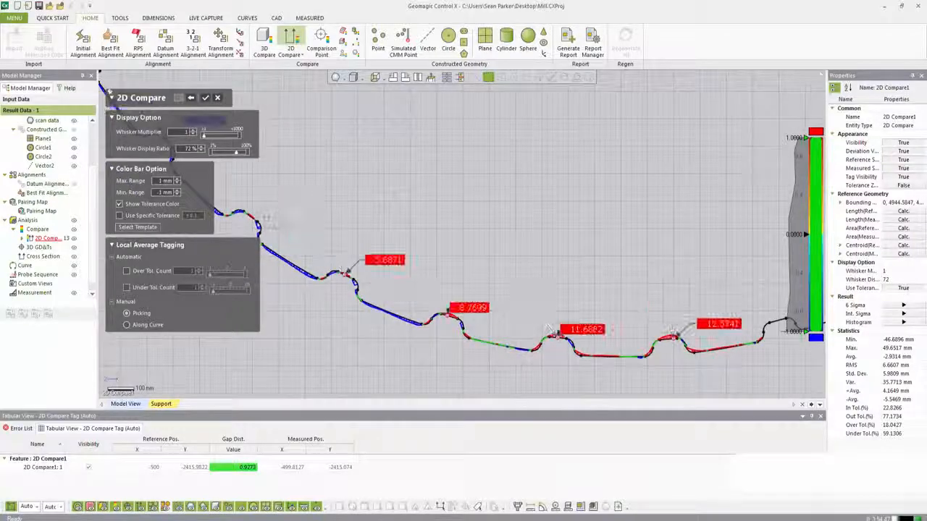
click(257, 215)
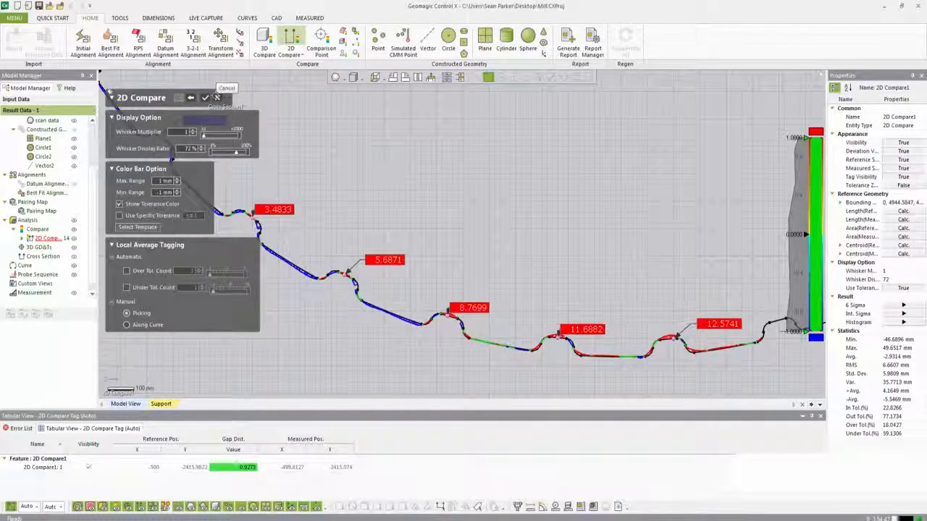